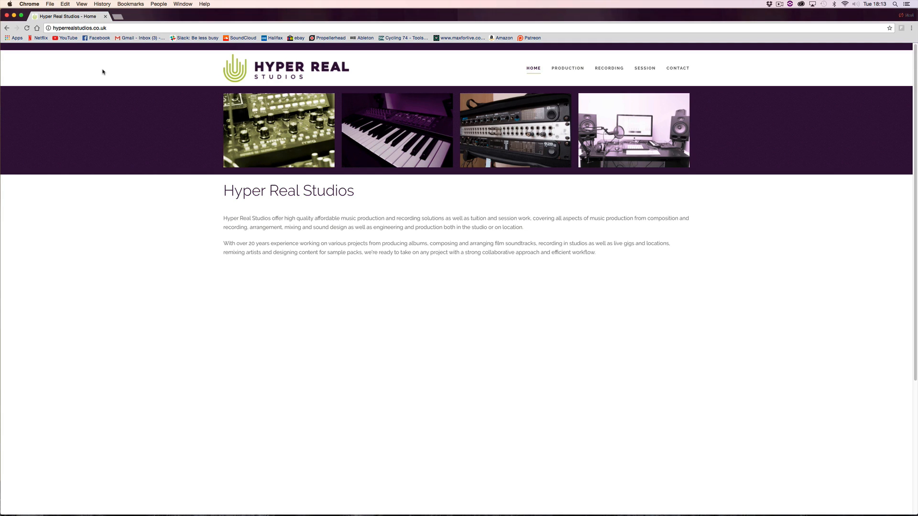
Switch to Ableton Live and narrow the browser slightly beside the session tracks
left_click(7, 16)
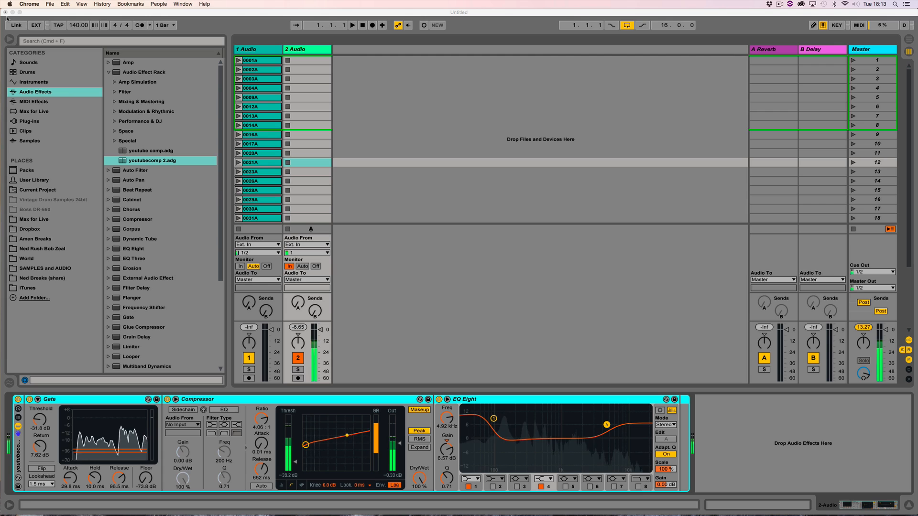
left_click(397, 284)
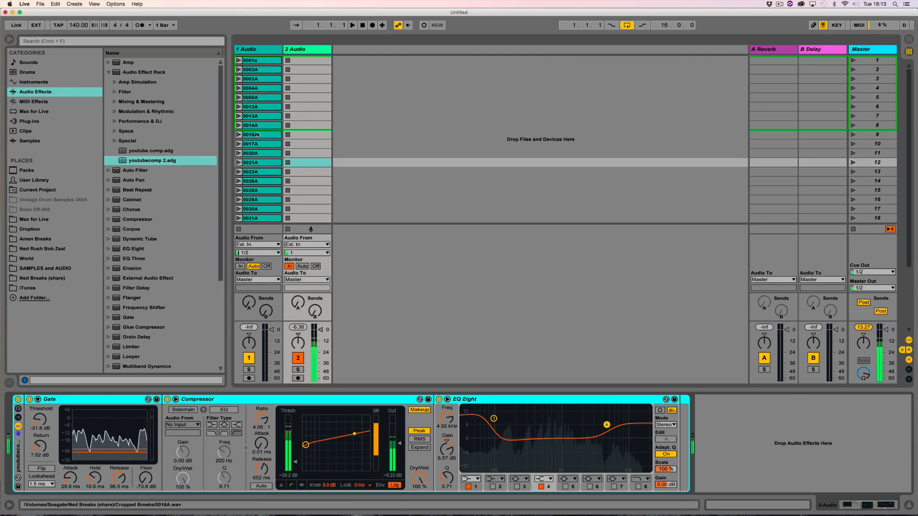
left_click(263, 51)
mouse_move(229, 194)
left_mouse_down()
mouse_move(215, 193)
mouse_move(234, 194)
left_mouse_up()
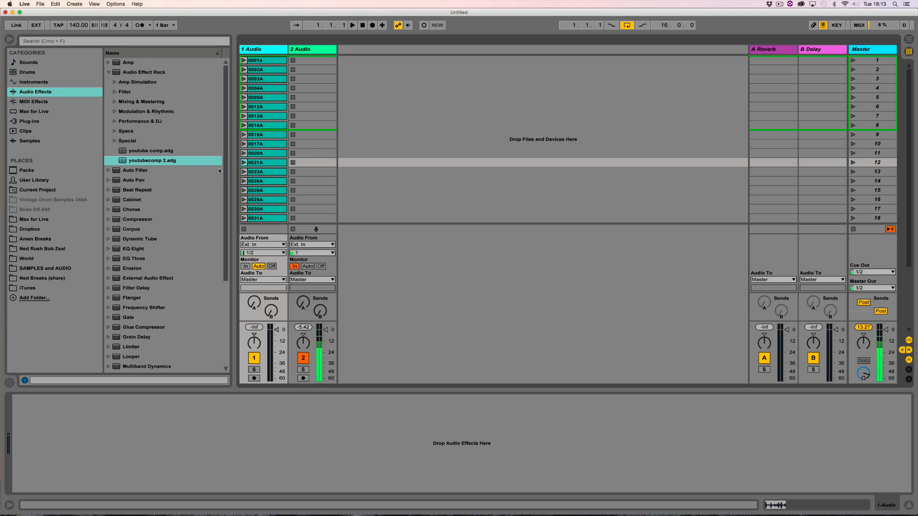
left_click_drag(231, 172, 221, 177)
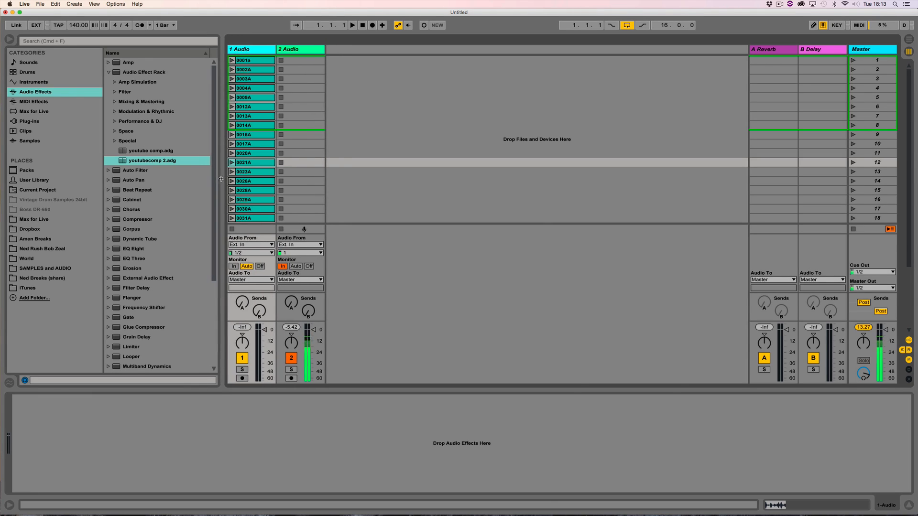
Launch clip 0001a on the 1 Audio track and lower that track's volume
left_click(253, 49)
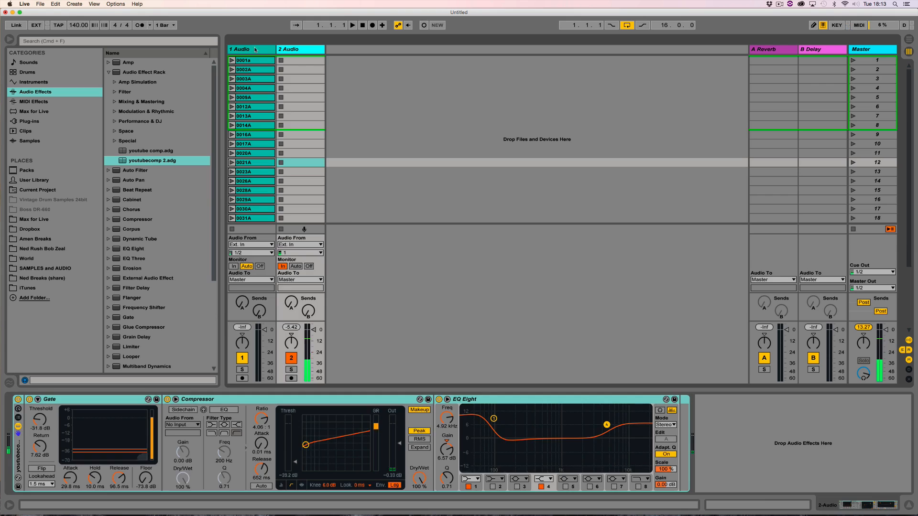
left_click(296, 50)
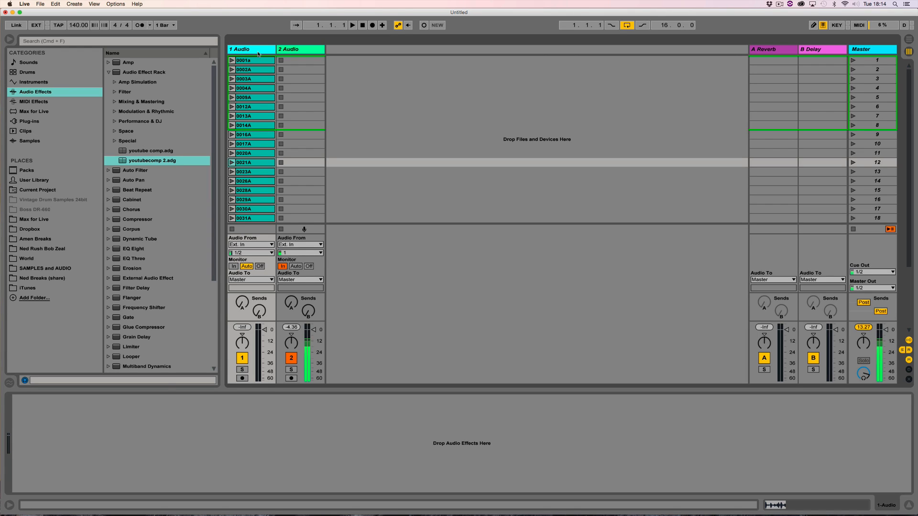
left_click(232, 61)
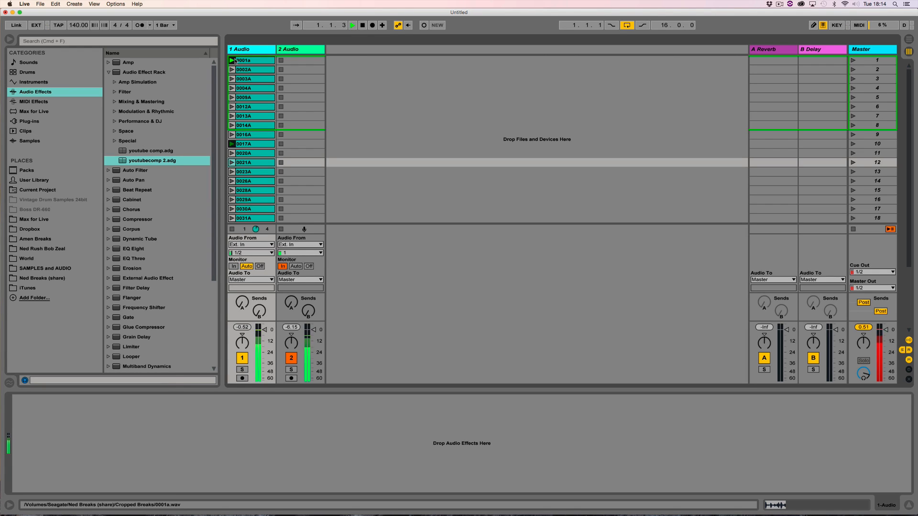
left_click(265, 331)
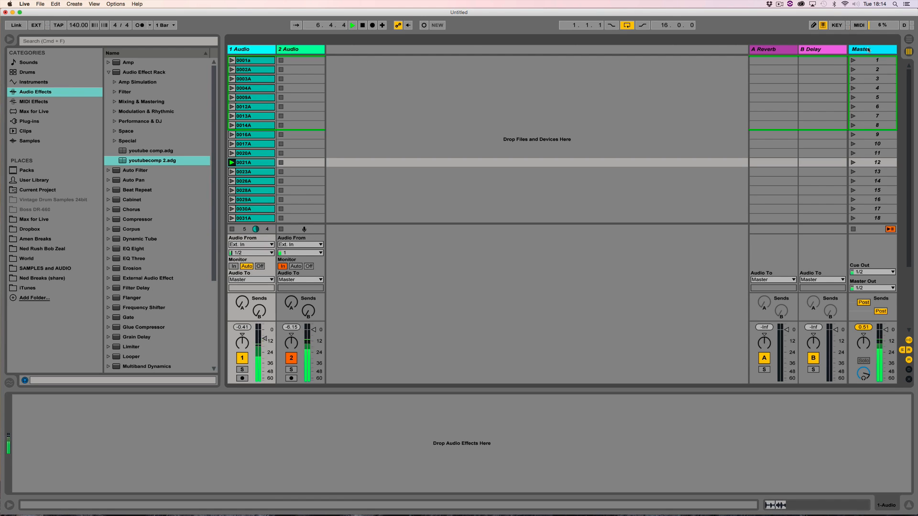
Add a Limiter audio effect to the Master track
scroll(180, 237, "down", 5)
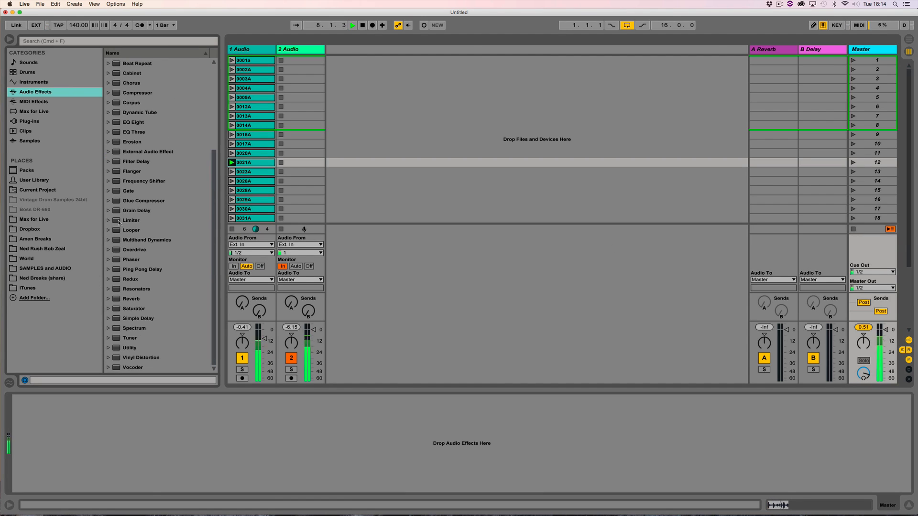
left_click_drag(119, 222, 160, 462)
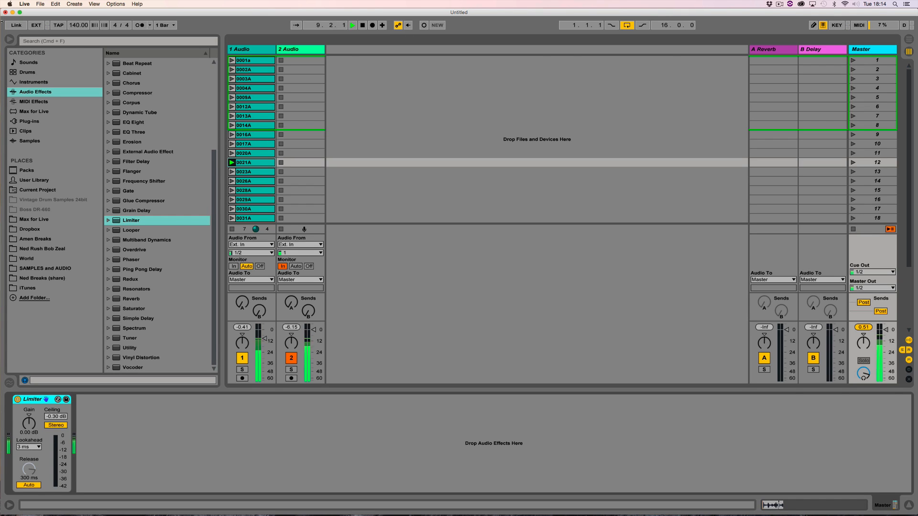
Set the interface's Zoom Display preference to 162 % and close the preferences
left_click(24, 3)
left_click(39, 24)
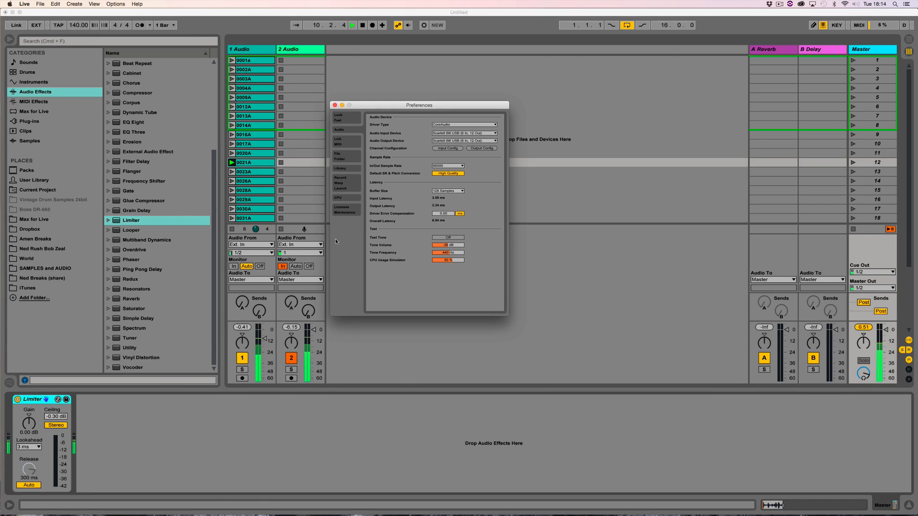
left_click(338, 117)
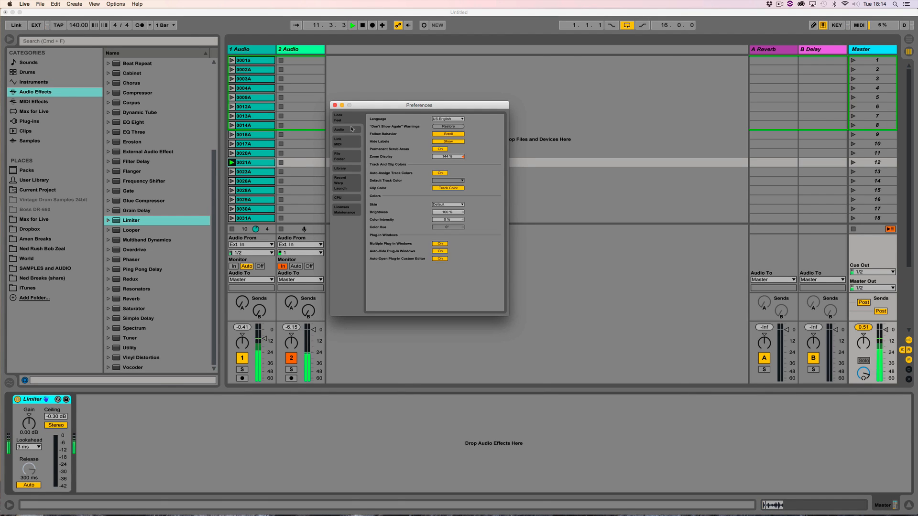
left_click_drag(442, 156, 442, 152)
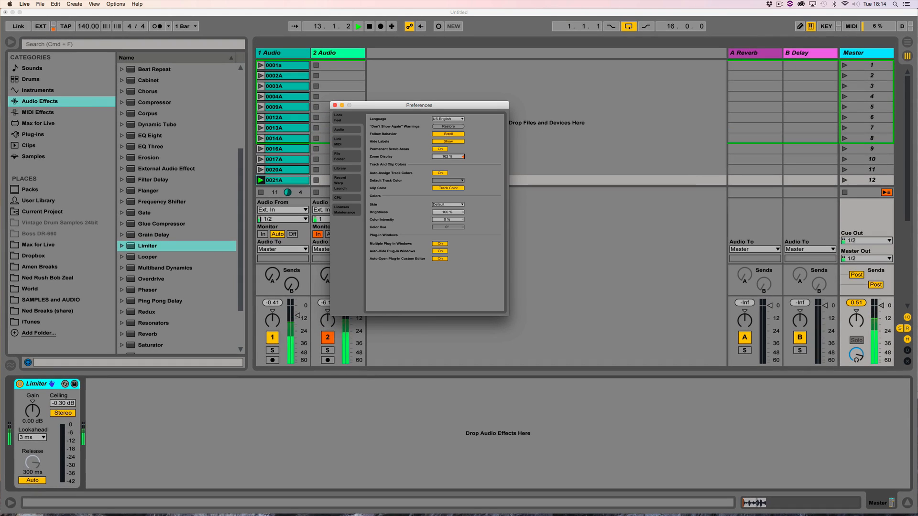
left_click(335, 106)
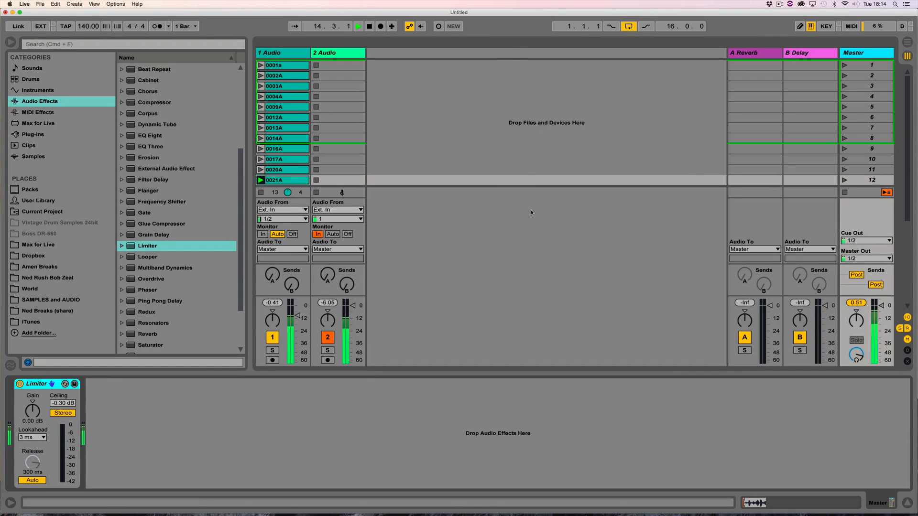
Hide the tracks' input/output section and select clips 0001a through 0060A in the 1 Audio track
left_click(907, 317)
left_click(289, 58)
scroll(288, 57, "down", 10)
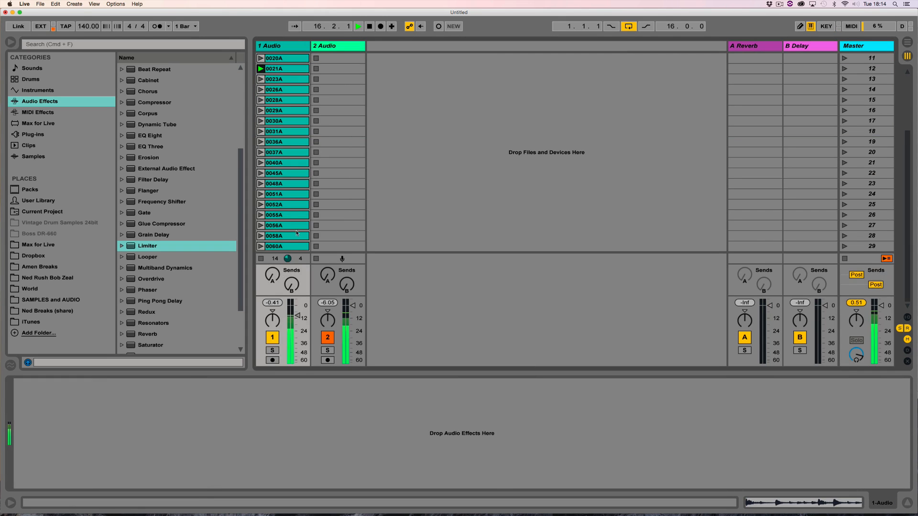
left_click(289, 246, "shift")
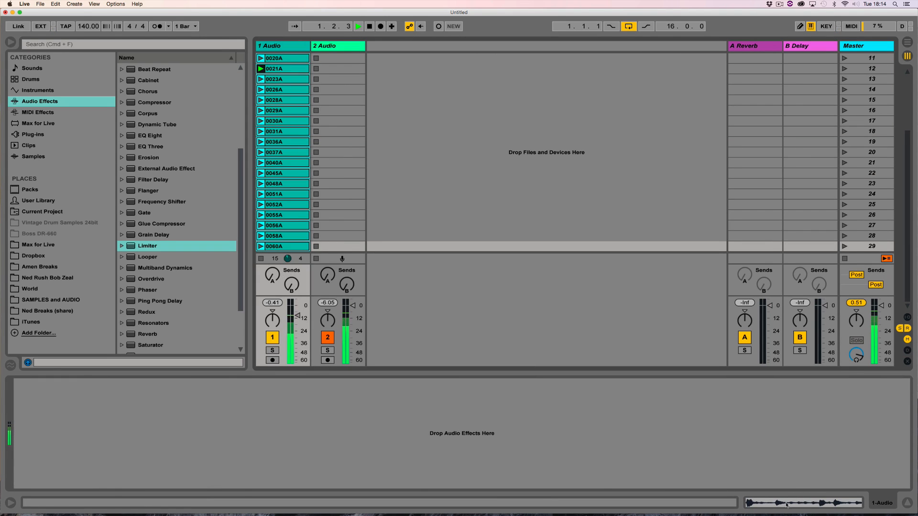
Show the clip settings and select the entire track content of the 1 Audio track
left_click(290, 58)
left_click(291, 46)
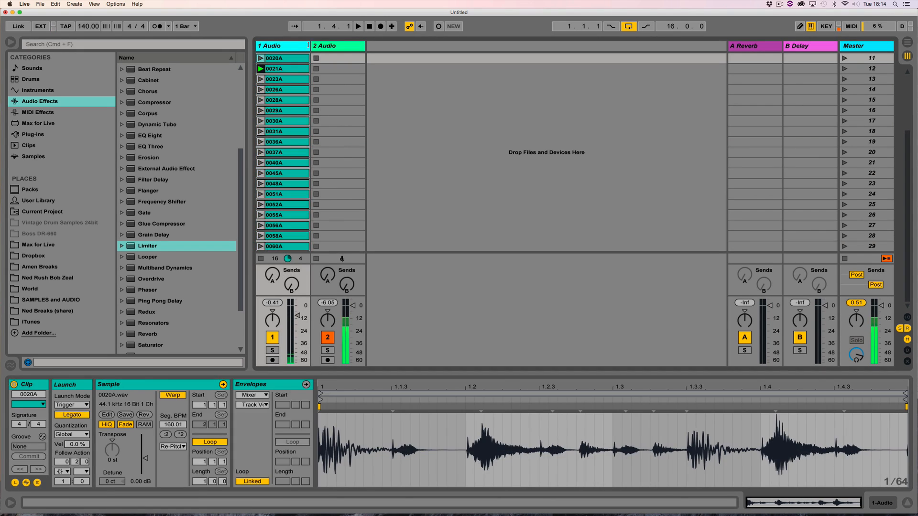
left_click(356, 45)
key("Left")
right_click(286, 46)
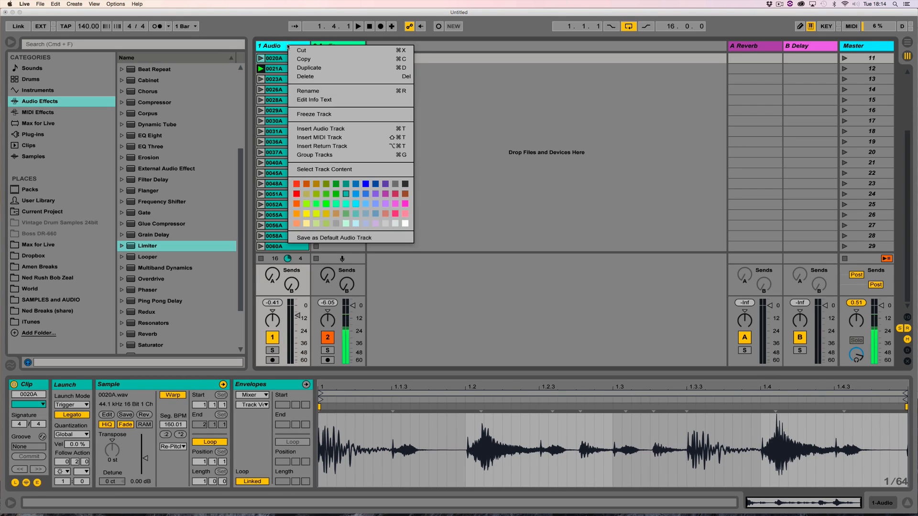
left_click(320, 170)
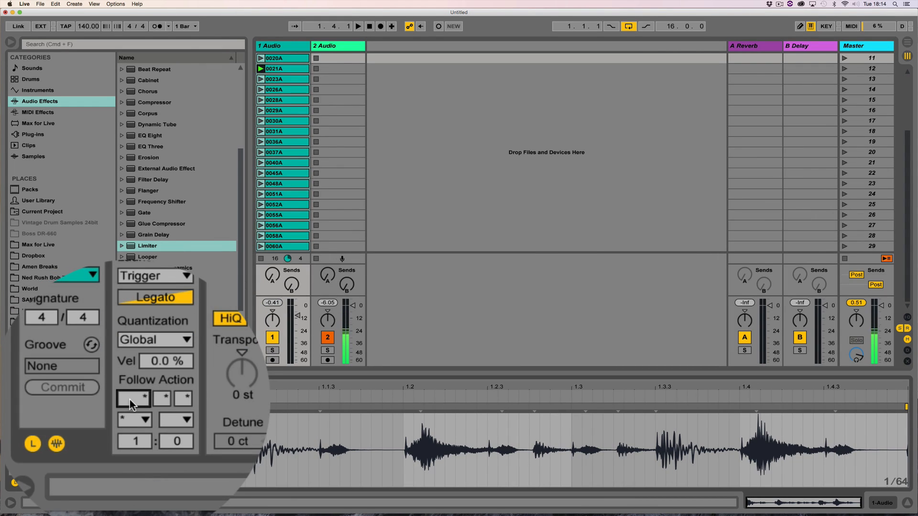
Set the selected clips' follow action to Next after one bar, with Legato off
left_click(132, 399)
type("1")
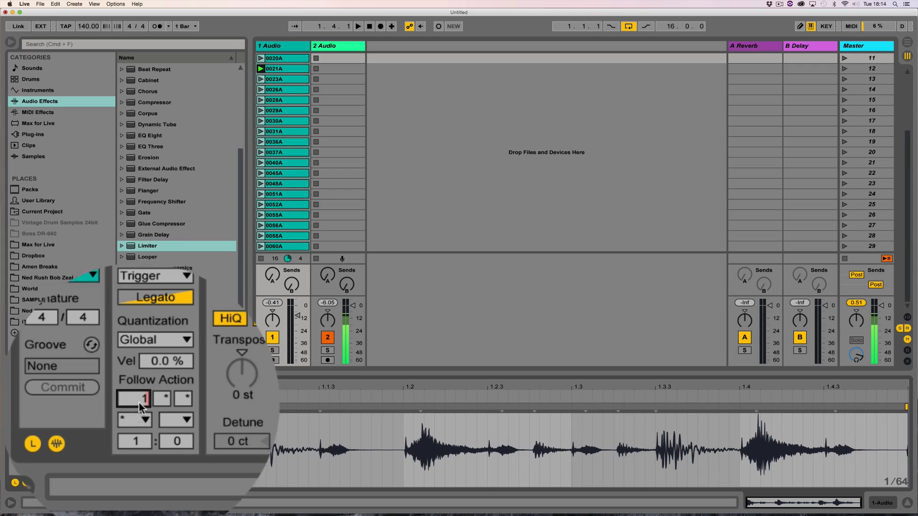
left_click(133, 418)
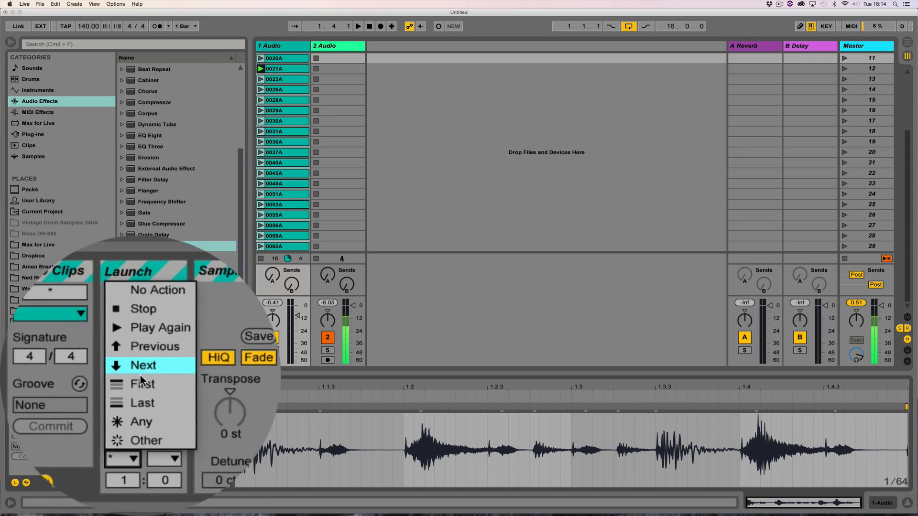
left_click(141, 366)
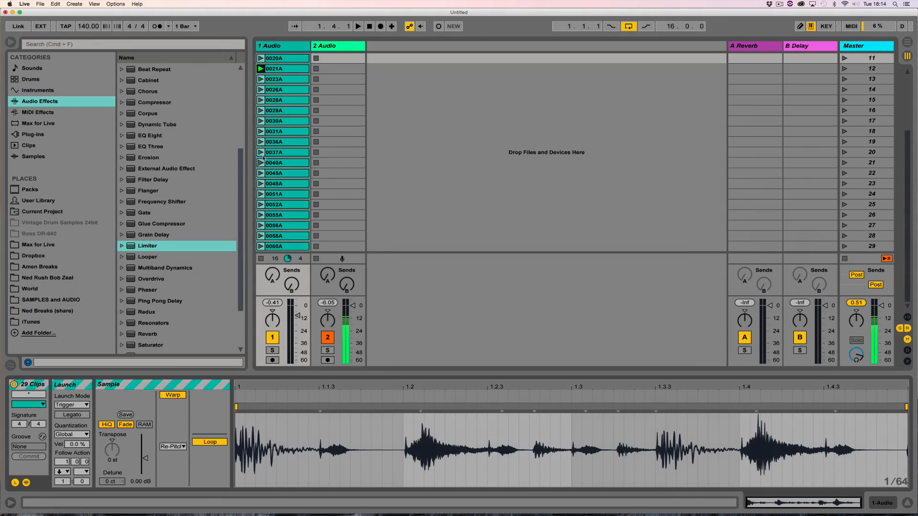
Audition the follow-action sequence starting from clip 0020A and stop playback
left_click(285, 59)
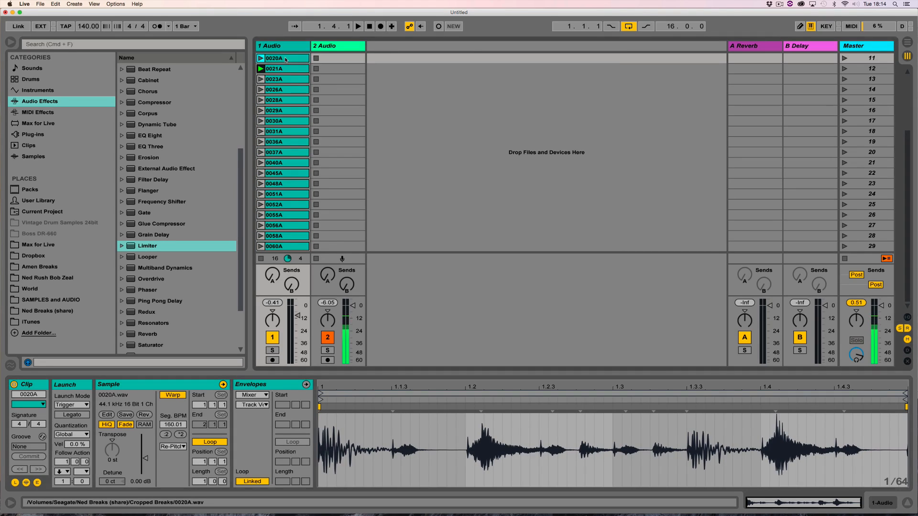
key("Return")
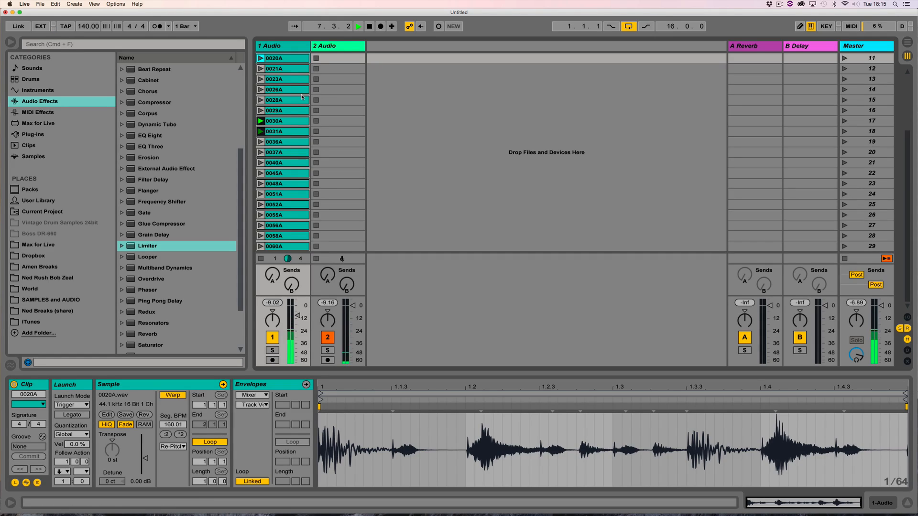
left_click(439, 27)
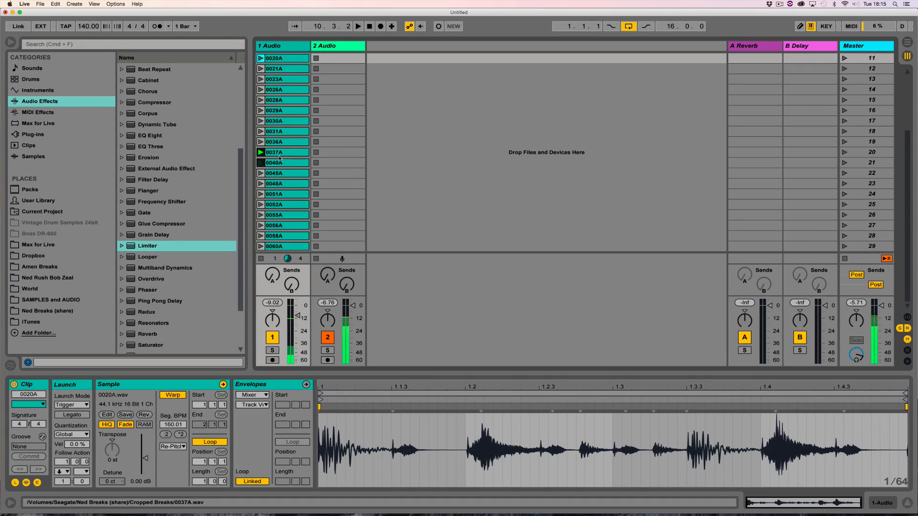
left_click(439, 26)
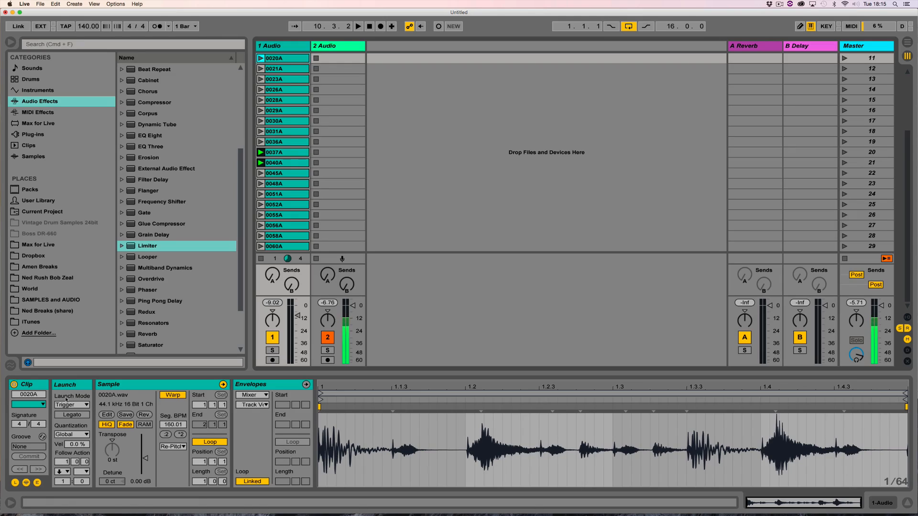
Select clips 0020A through 0060A and set their follow action to Other after two beats, with Legato on
left_click(288, 46)
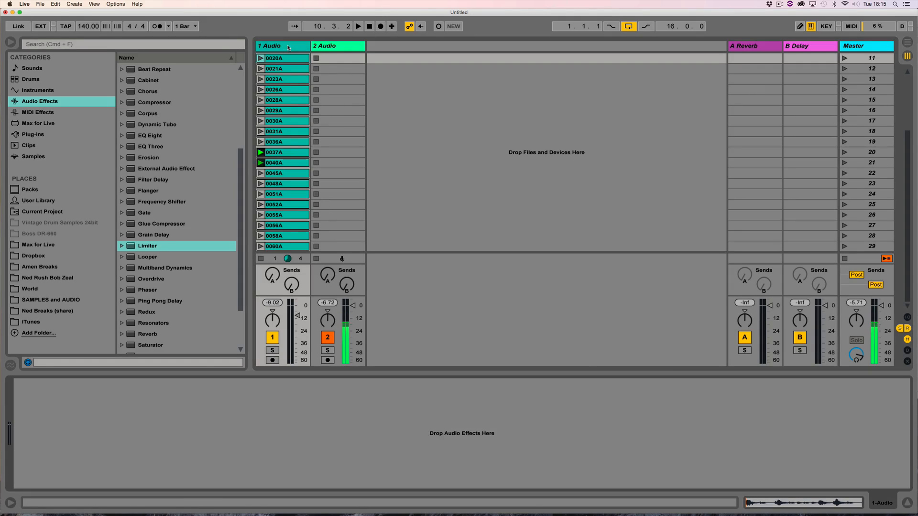
left_click(277, 248, "shift")
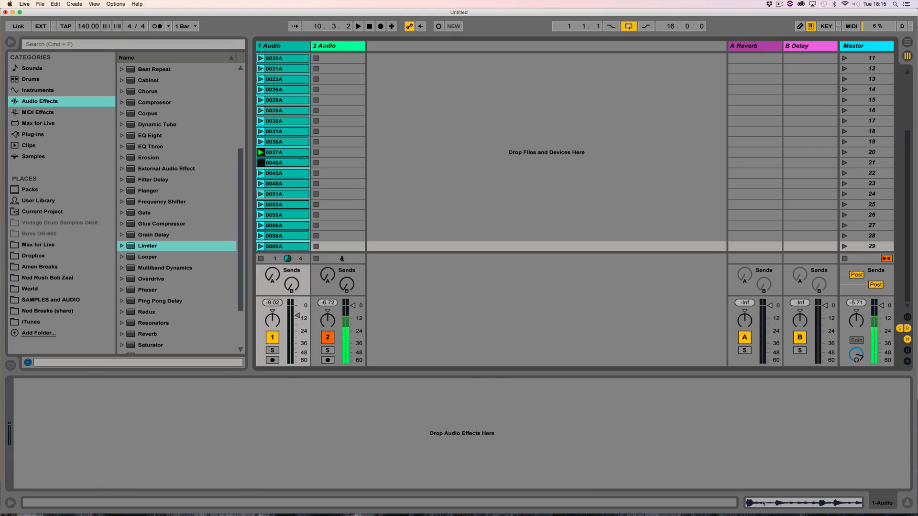
left_click(763, 503)
left_click_drag(87, 463, 87, 488)
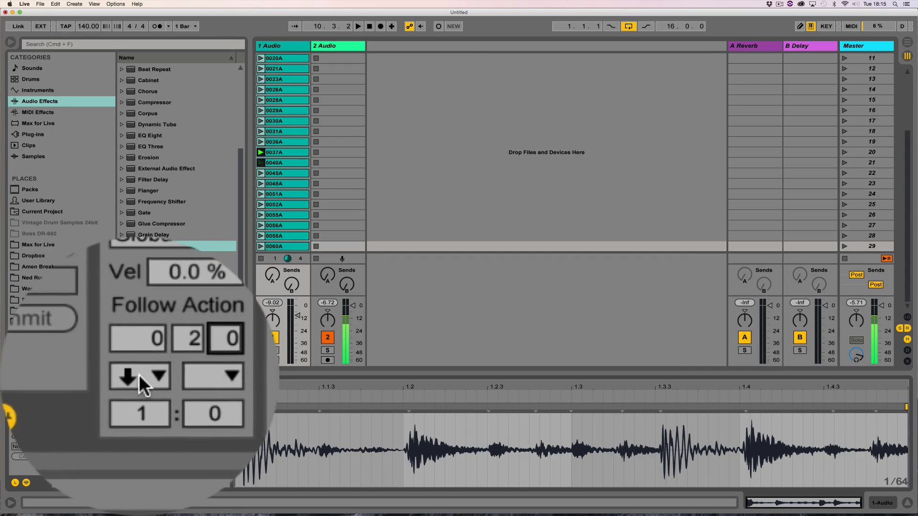
left_click(63, 472)
left_click(64, 464)
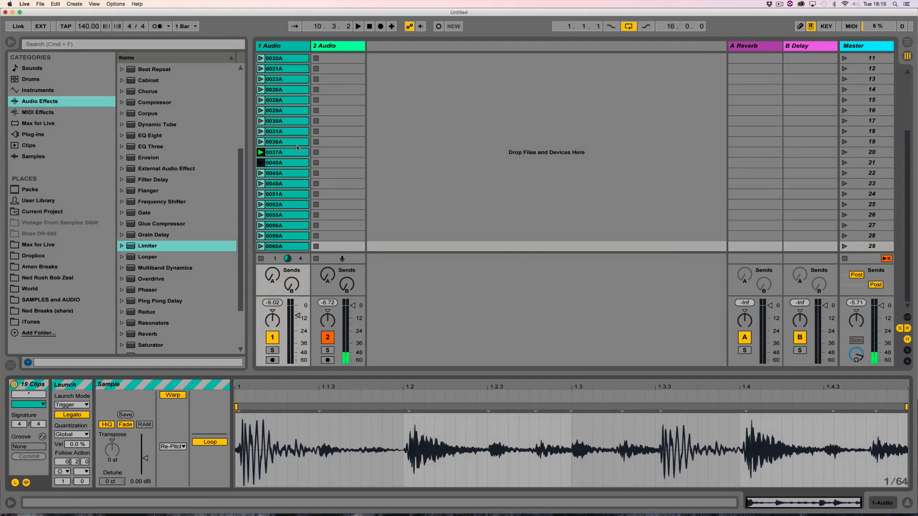
Start playback of the drum breaks and raise the tempo to 171 BPM
left_click(285, 47)
key("space")
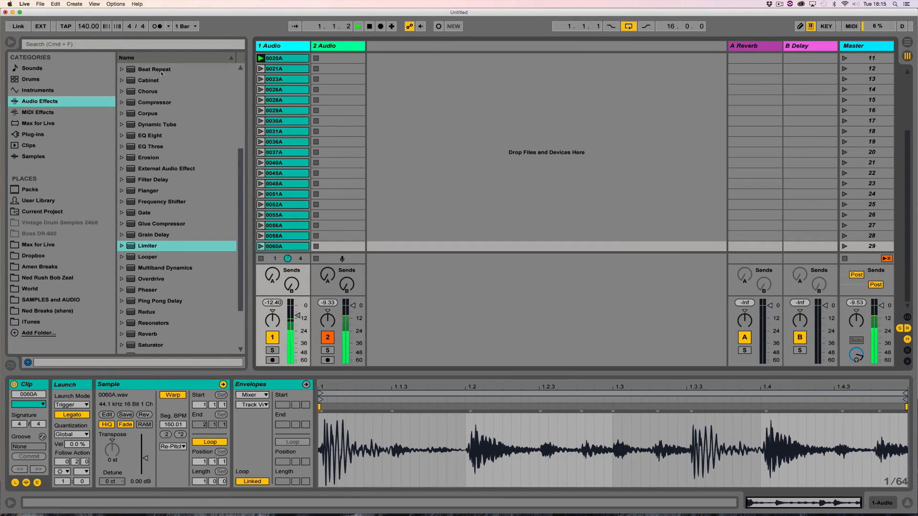
left_click_drag(89, 27, 89, 17)
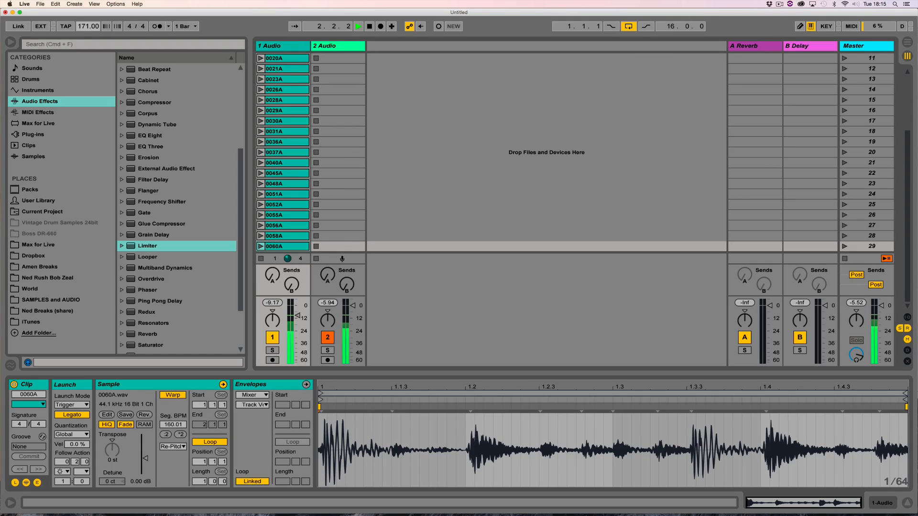
Select the entire content of the 1 Audio track and set the clips' follow action to Other
left_click(286, 60)
scroll(286, 58, "up", 5)
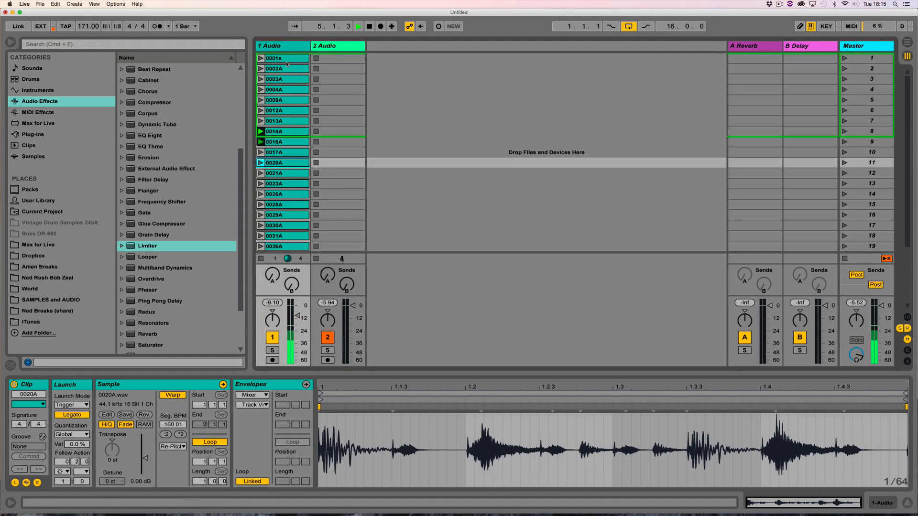
right_click(285, 47)
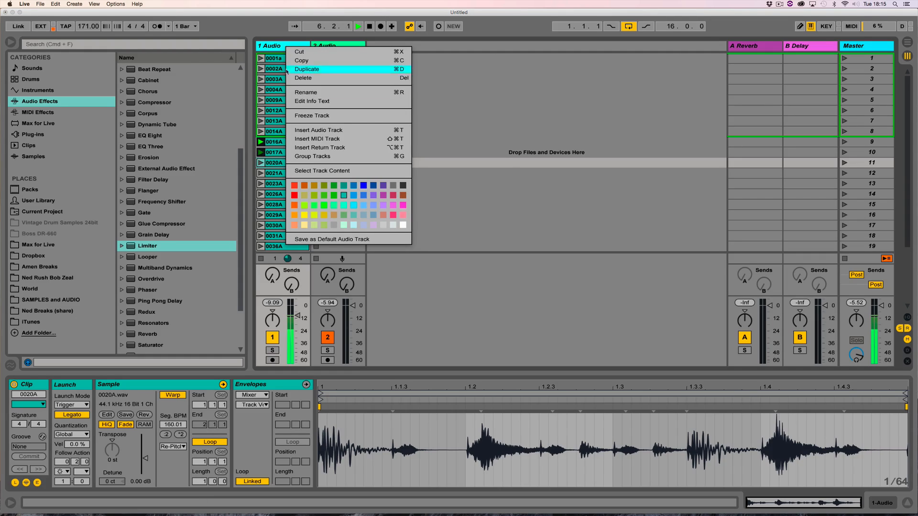
left_click(320, 170)
left_click_drag(87, 462, 87, 478)
left_click(63, 472)
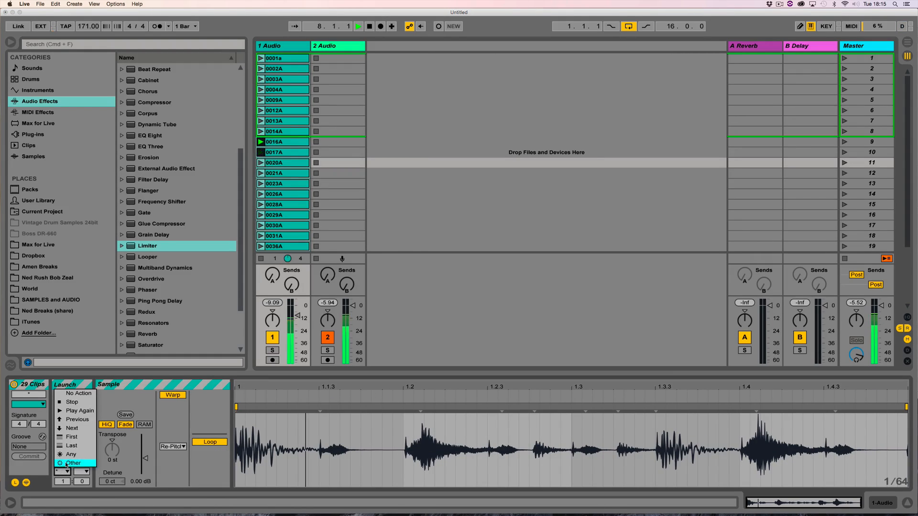
left_click(69, 463)
Set the selected clips' follow action time to two beats, with Legato on
left_click(78, 462)
type("2")
left_click(86, 462)
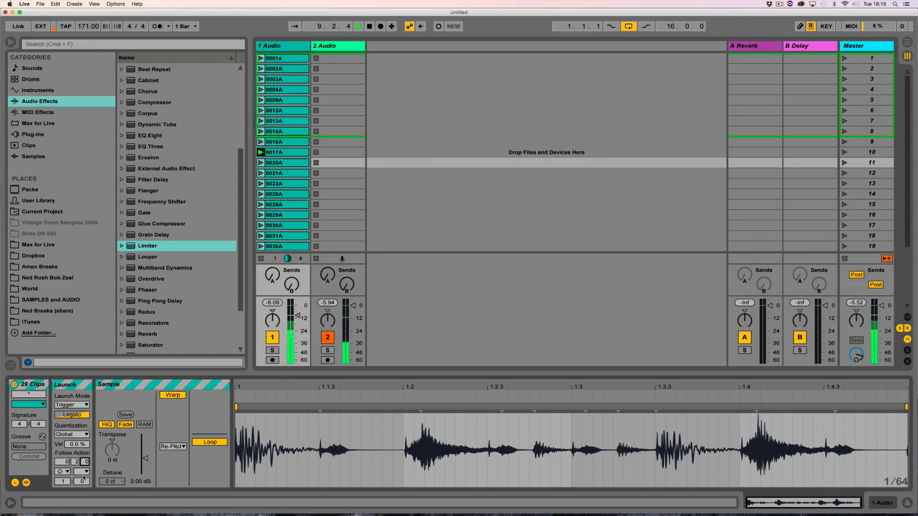
type("0")
left_click(72, 416)
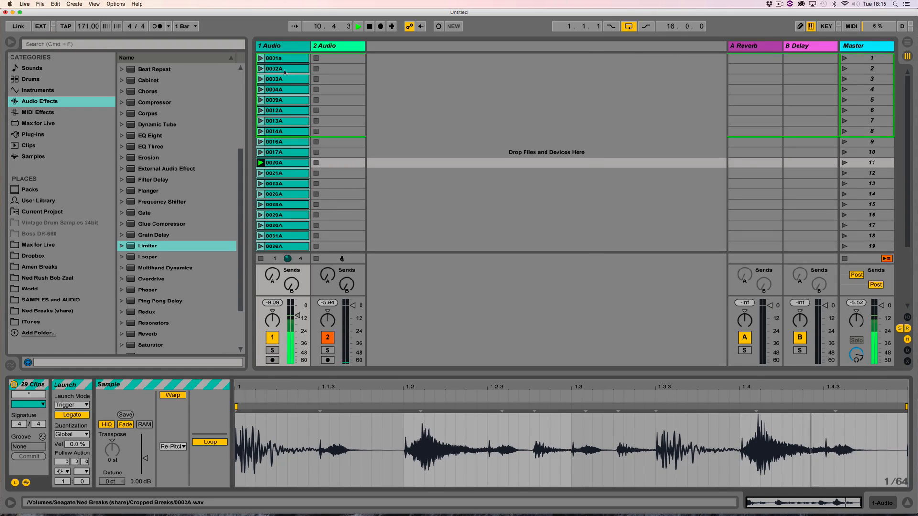
Add a Frequency Shifter to the 1 Audio track in Ring mode, with its frequency at about 671 Hz
left_click(287, 46)
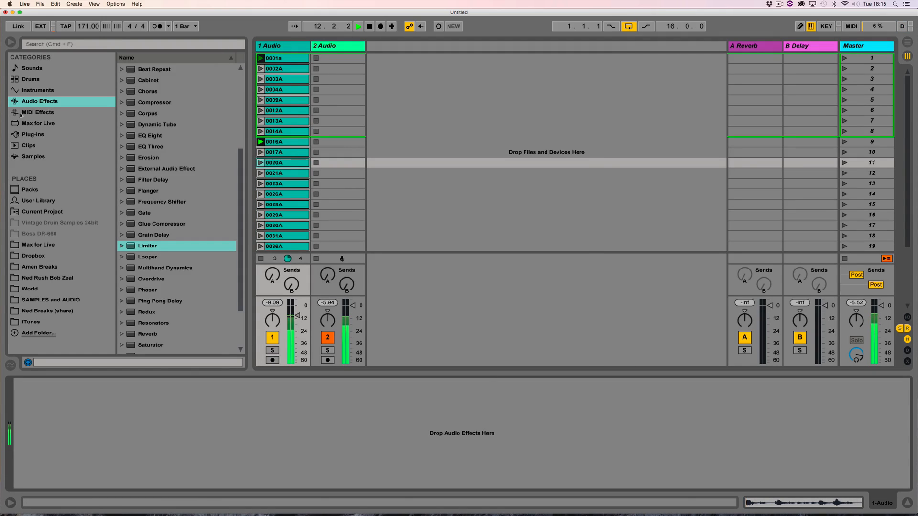
scroll(141, 158, "up", 5)
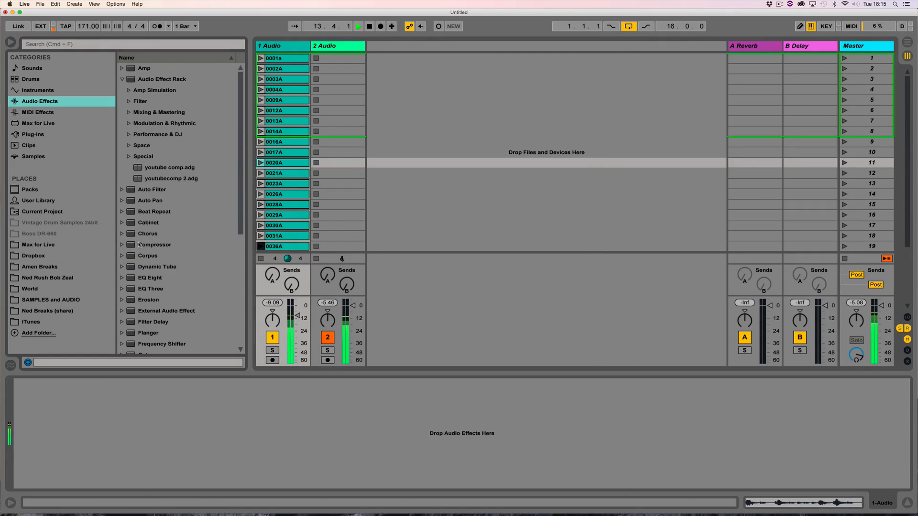
scroll(194, 186, "down", 6)
left_click(194, 183)
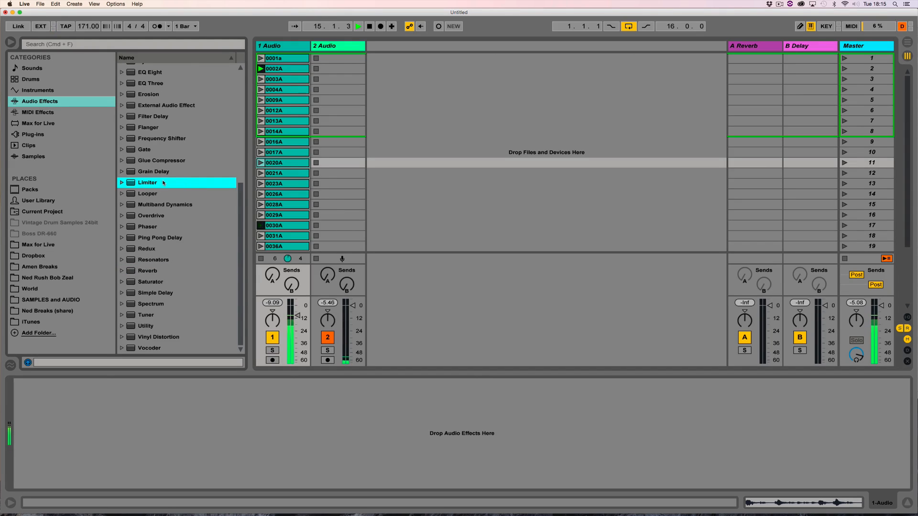
left_click_drag(132, 139, 153, 428)
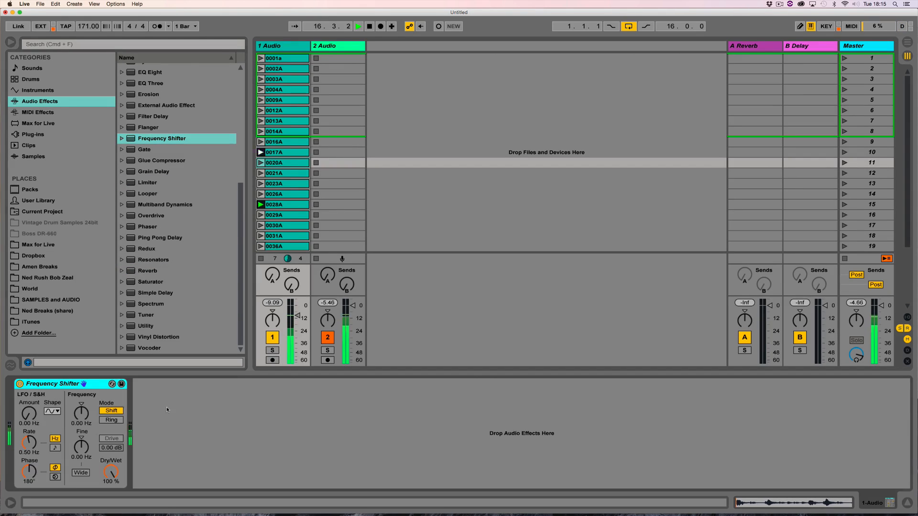
left_click(106, 422)
left_click_drag(82, 414, 81, 426)
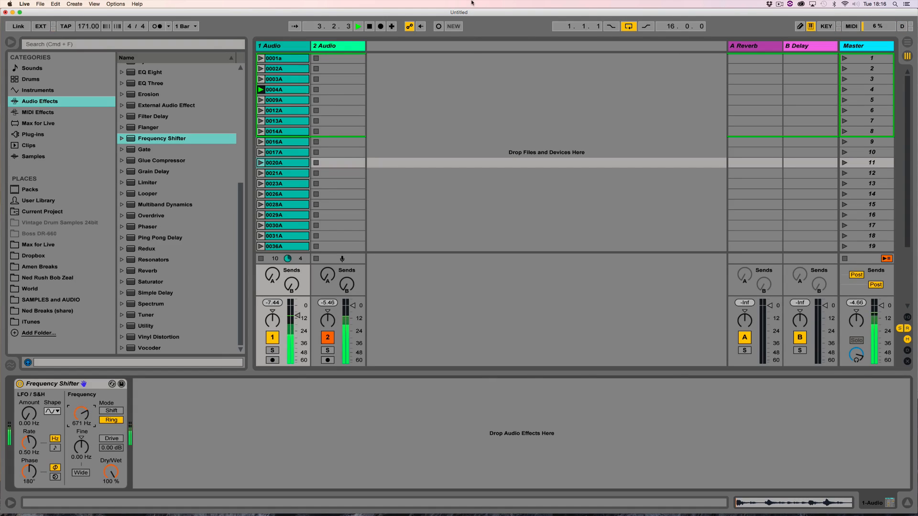
Record changes of the Frequency Shifter's ring frequency as automation into the playing clips
left_click(439, 28)
mouse_move(82, 414)
left_mouse_down()
mouse_move(82, 401)
mouse_move(82, 432)
mouse_move(81, 409)
left_mouse_up()
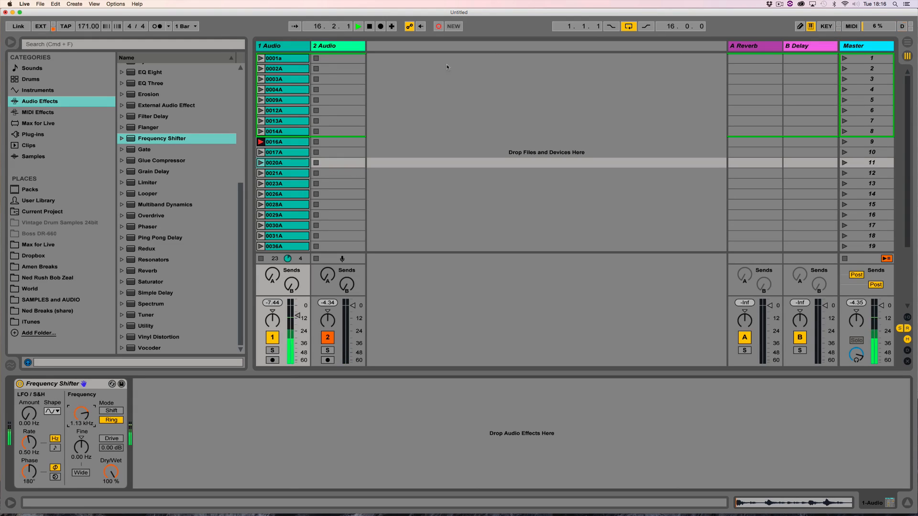
left_click(439, 27)
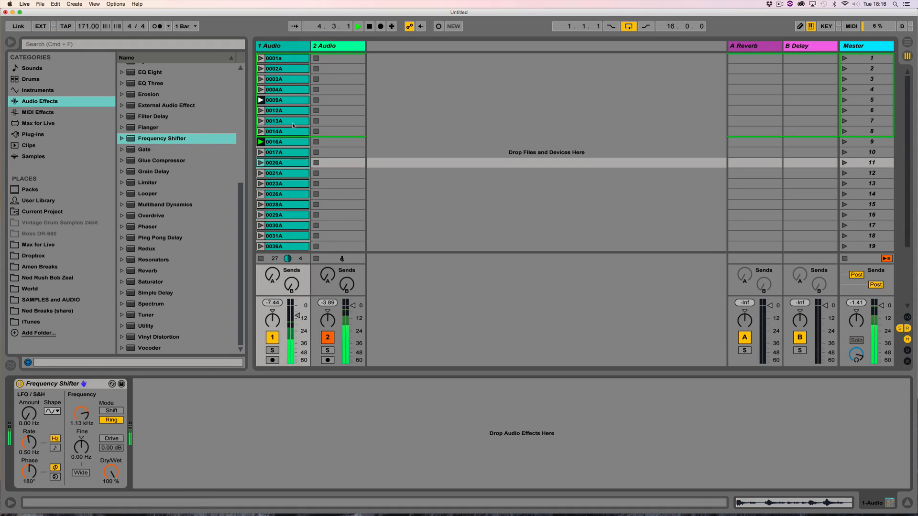
Select all clips on the 1 Audio track and set their follow action to Next with a time of 0 0 1
scroll(289, 64, "down", 5)
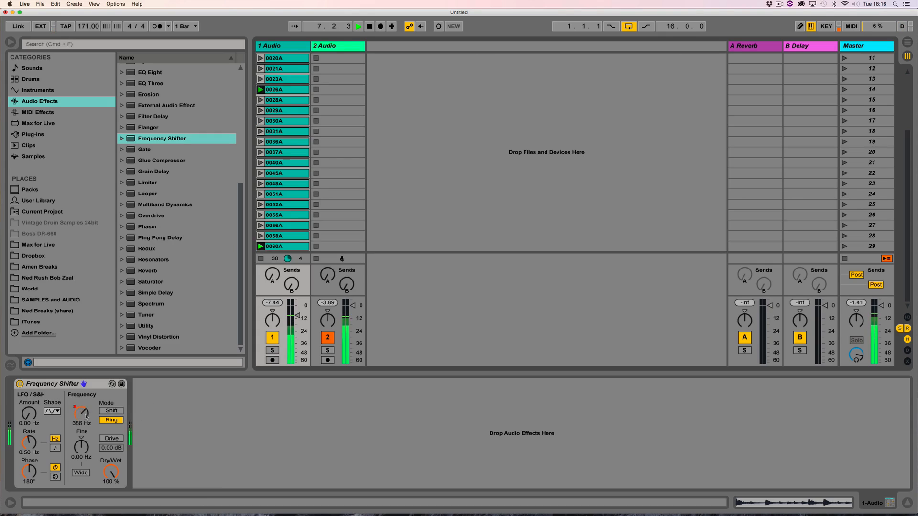
left_click(281, 206)
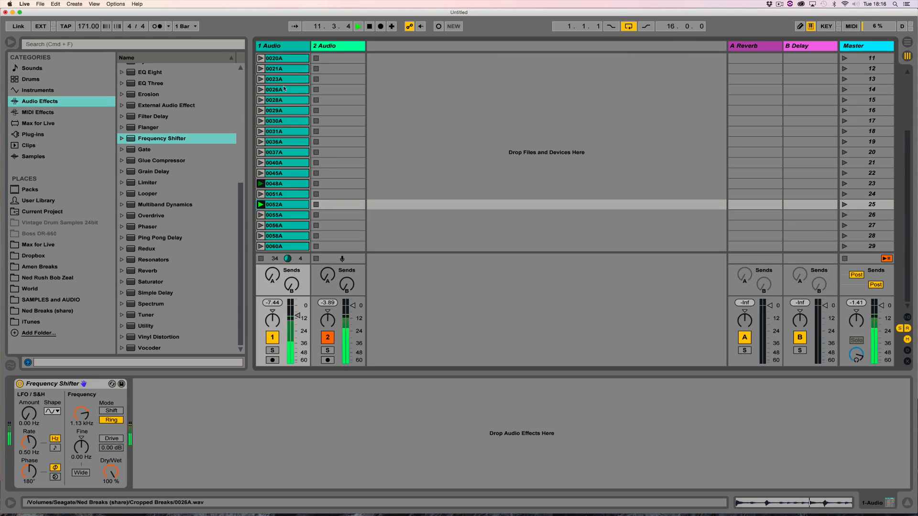
scroll(335, 143, "up", 5)
right_click(292, 45)
left_click(314, 168)
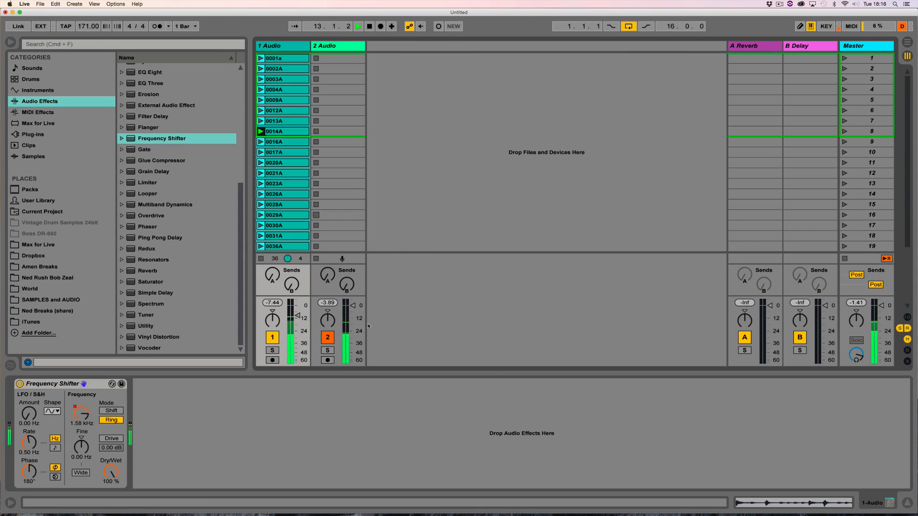
key("shift+Tab")
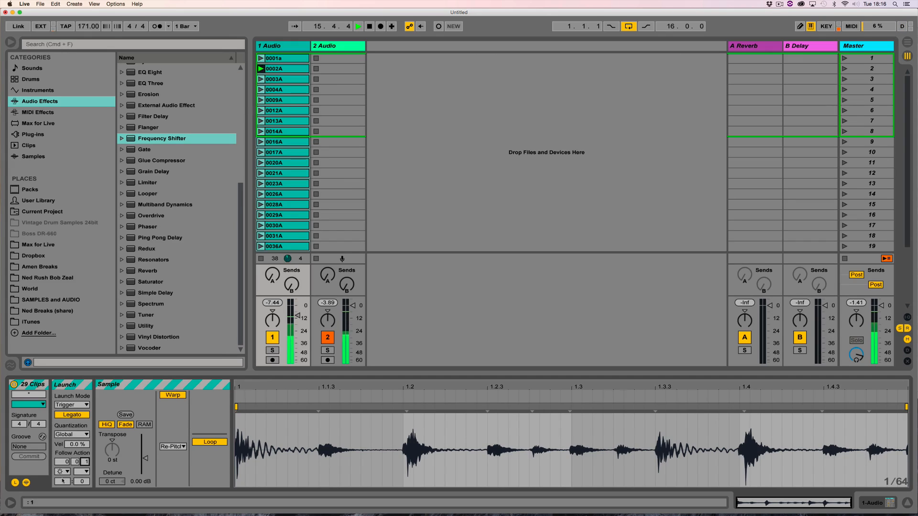
left_click(60, 472)
left_click(67, 435)
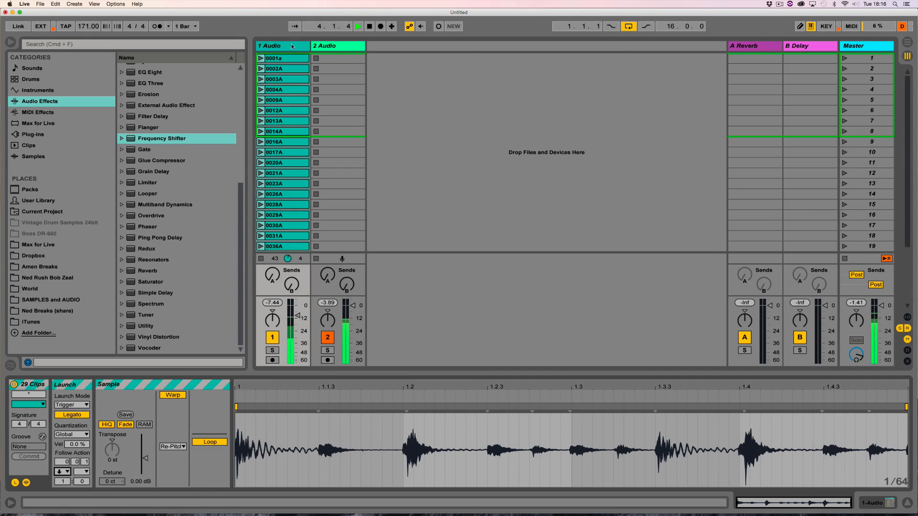
Record Frequency Shifter frequency sweeps as automation across the clips while they play in sequence
left_click(285, 276)
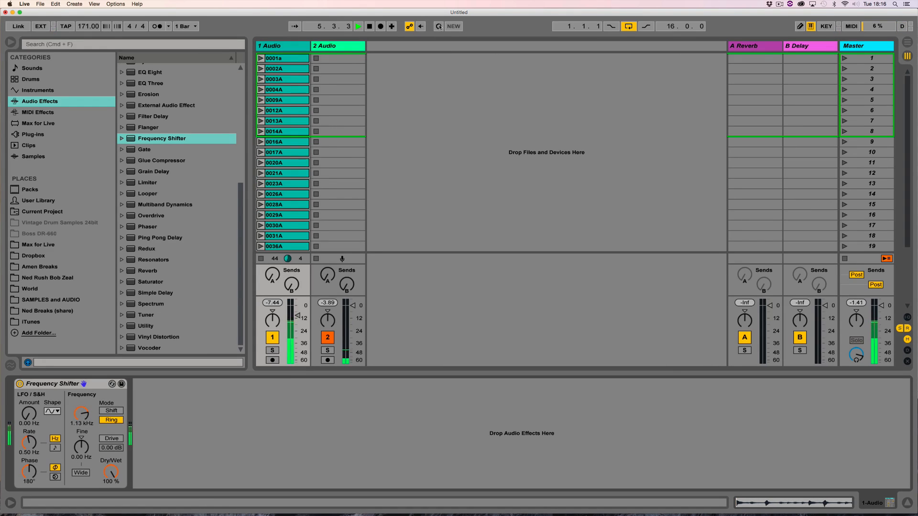
left_click_drag(81, 418, 82, 445)
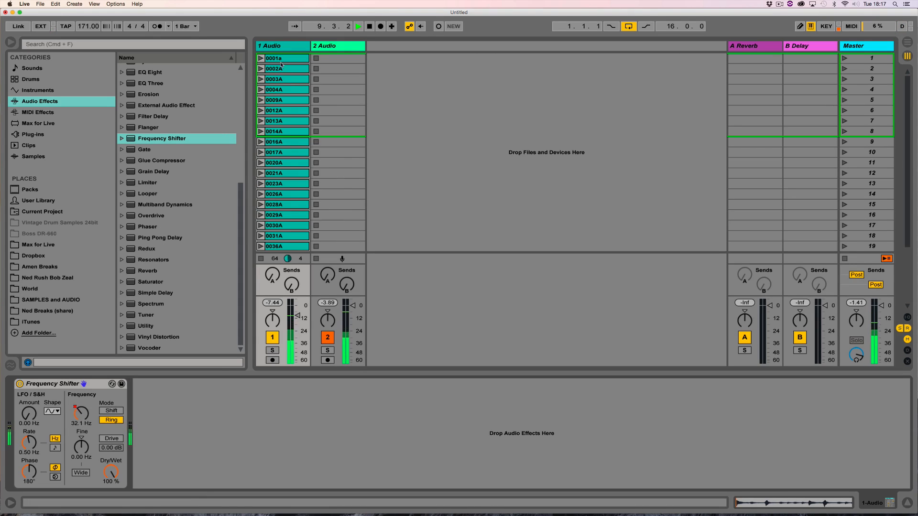
Examine the recorded Ring Mod Frequency envelopes in several clips, including 0002A, 0026A, 0036A and 0037A
left_click(282, 68)
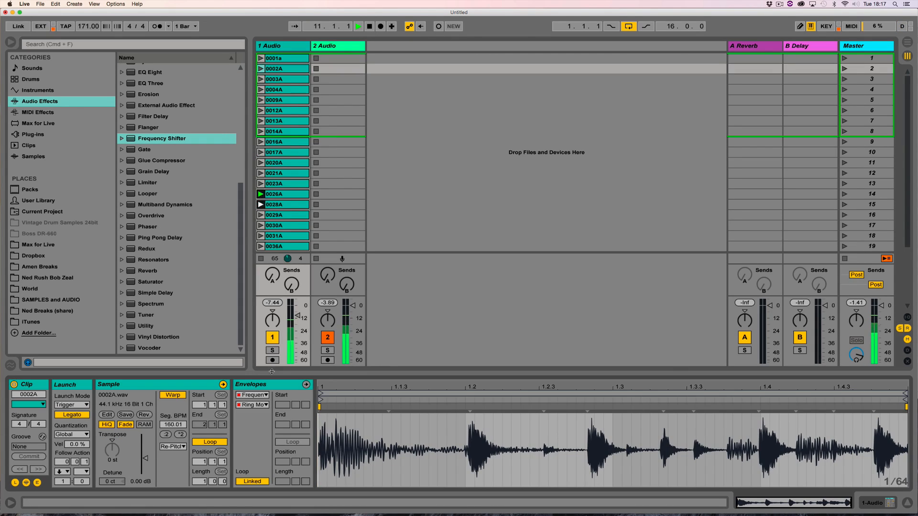
left_click(252, 405)
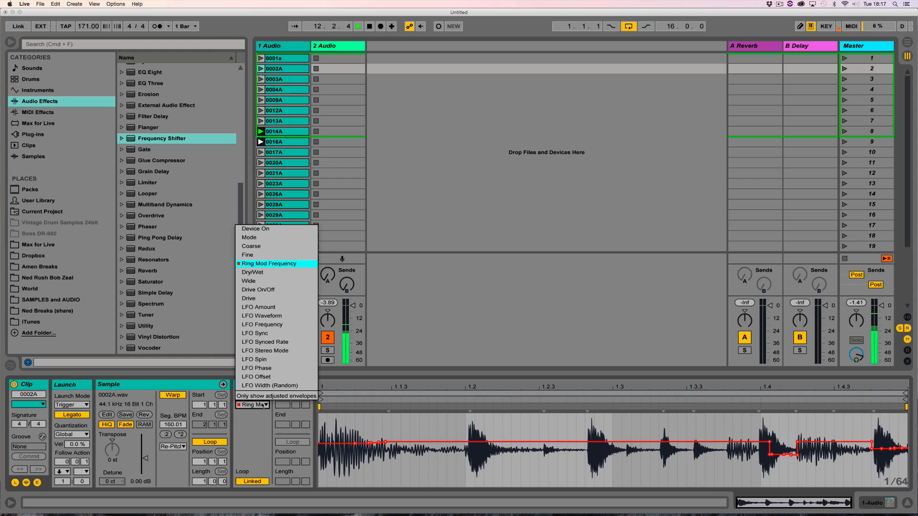
left_click(268, 263)
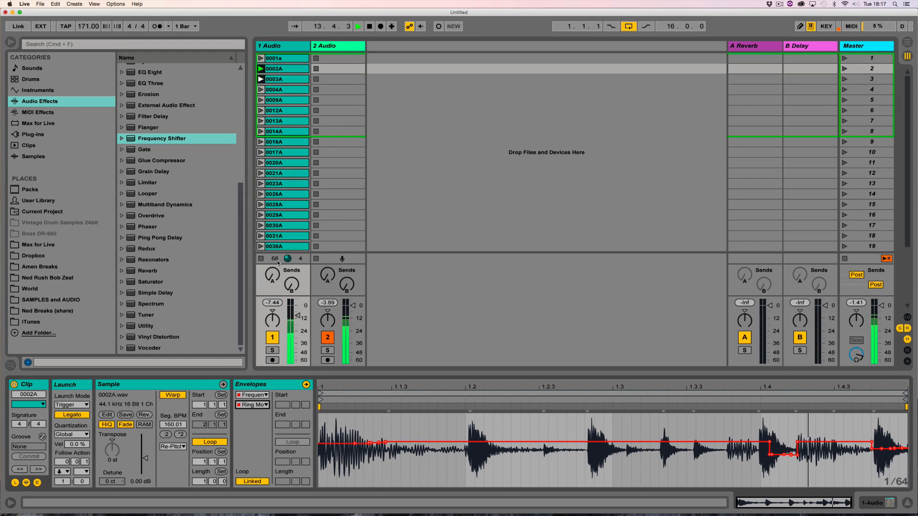
left_click(282, 154)
left_click(283, 174)
left_click(287, 194)
scroll(291, 221, "down", 2)
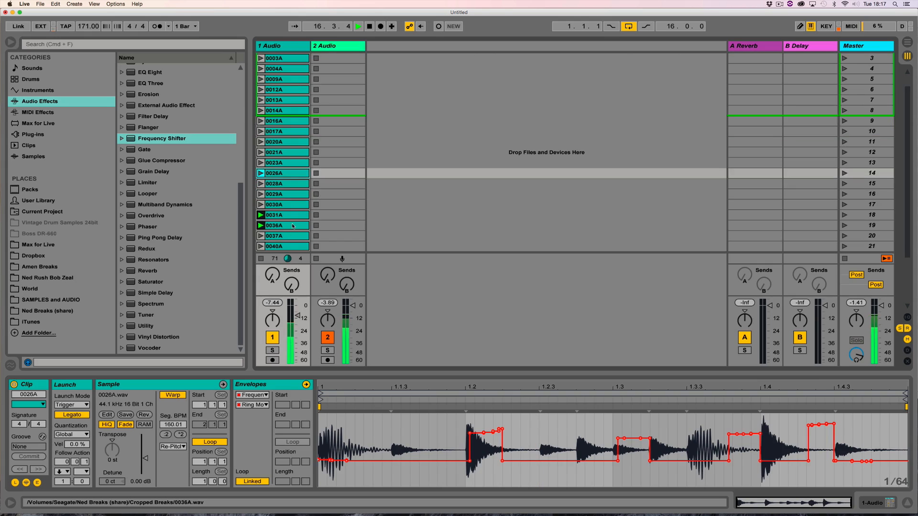
left_click(292, 225)
scroll(293, 225, "down", 8)
left_click(290, 236)
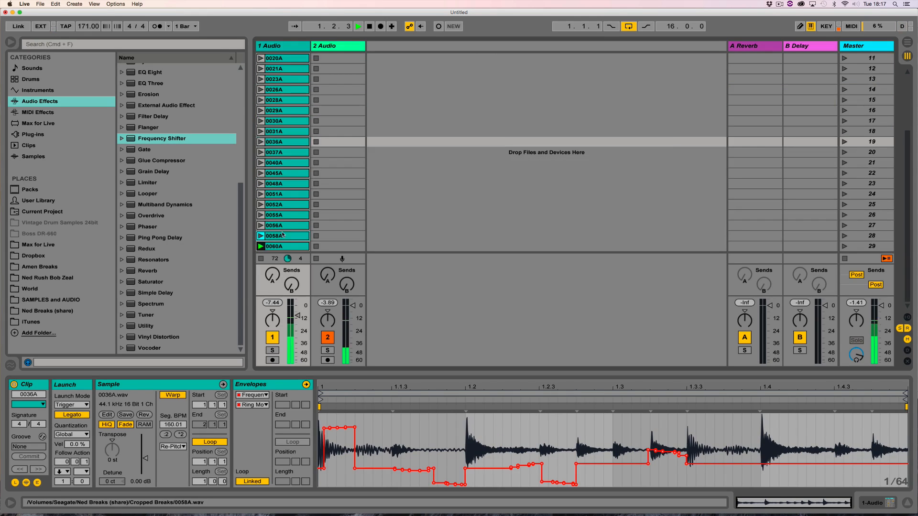
left_click(290, 194)
left_click(290, 153)
Select all clips on the 1 Audio track again and switch their follow action to Other
scroll(290, 148, "up", 10)
right_click(285, 46)
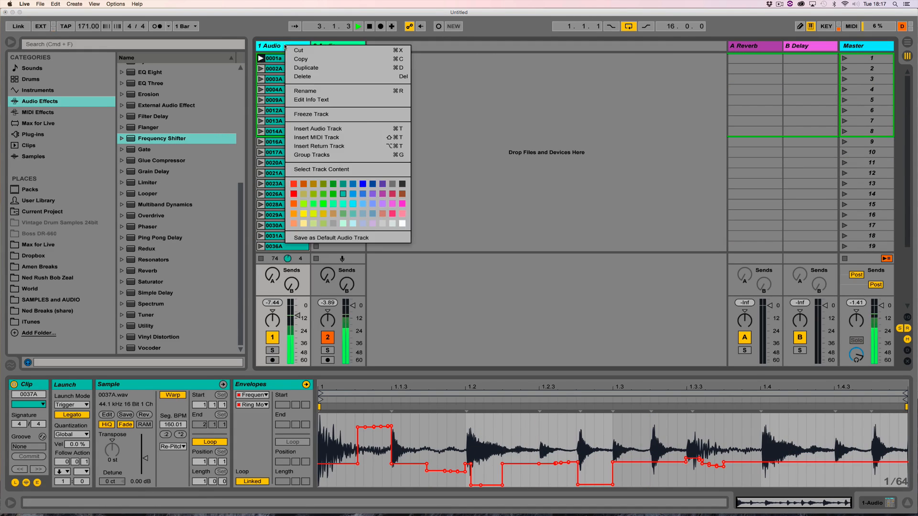
left_click(297, 171)
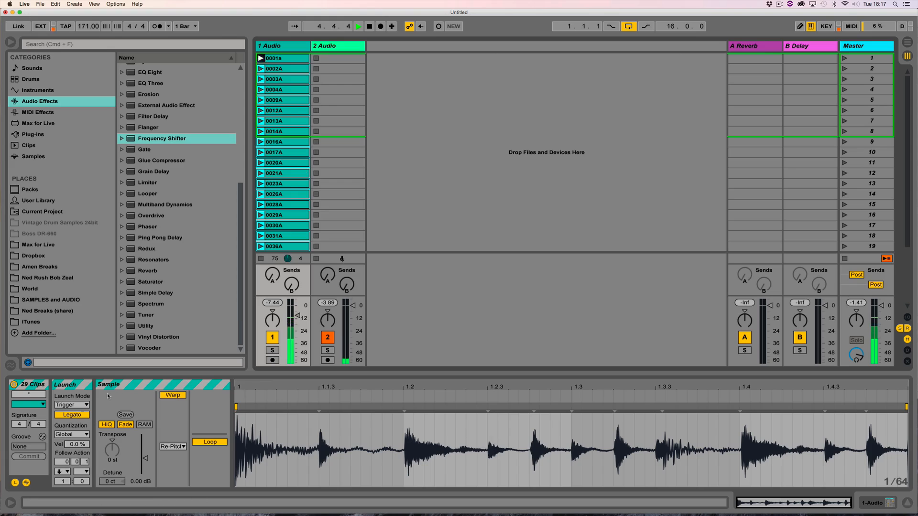
left_click(63, 472)
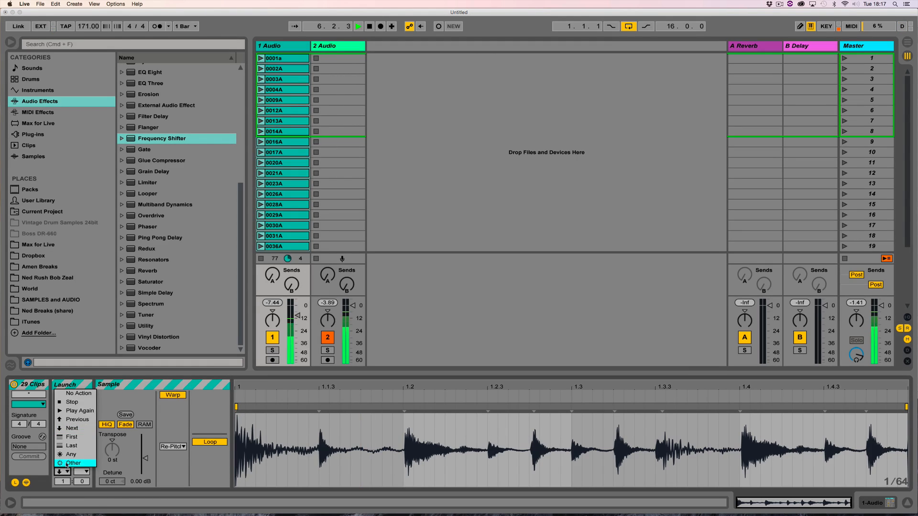
left_click(67, 464)
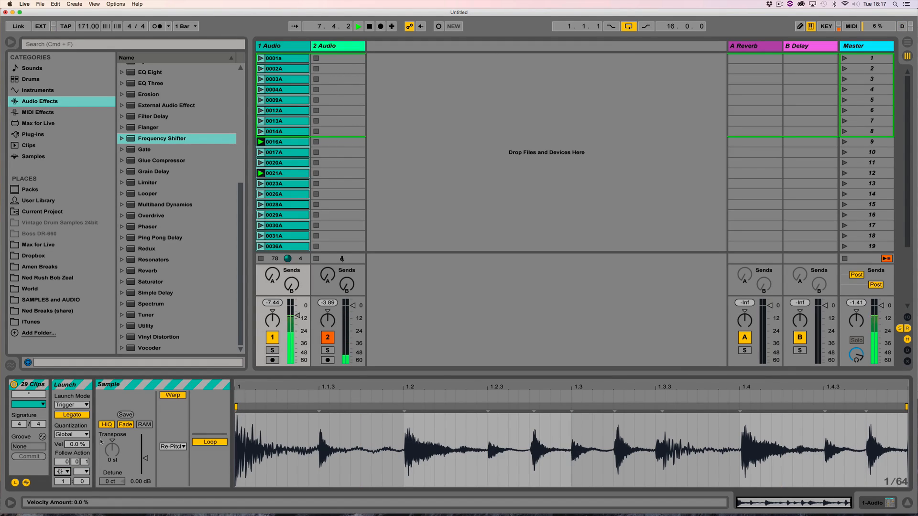
Audition the breaks through the automated Frequency Shifter, and stop playback to delete the effect from the 1 Audio track
double_click(289, 46)
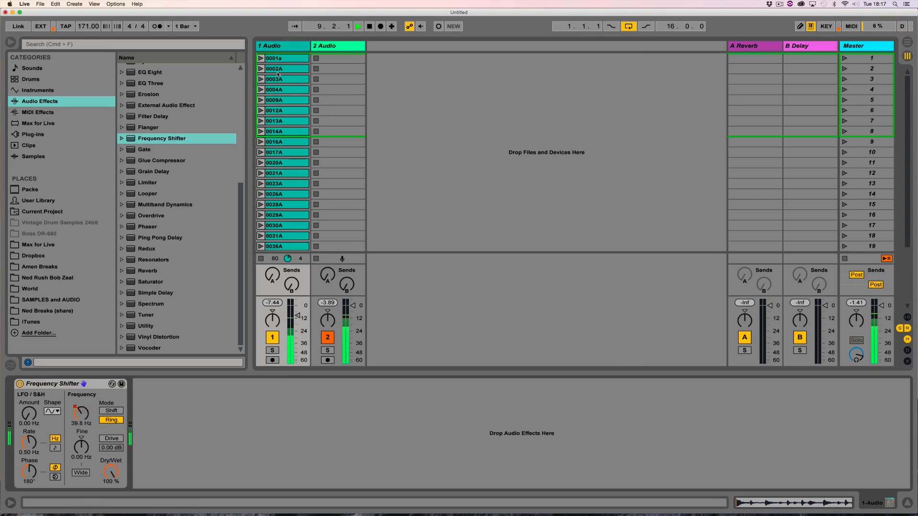
left_click_drag(80, 414, 80, 415)
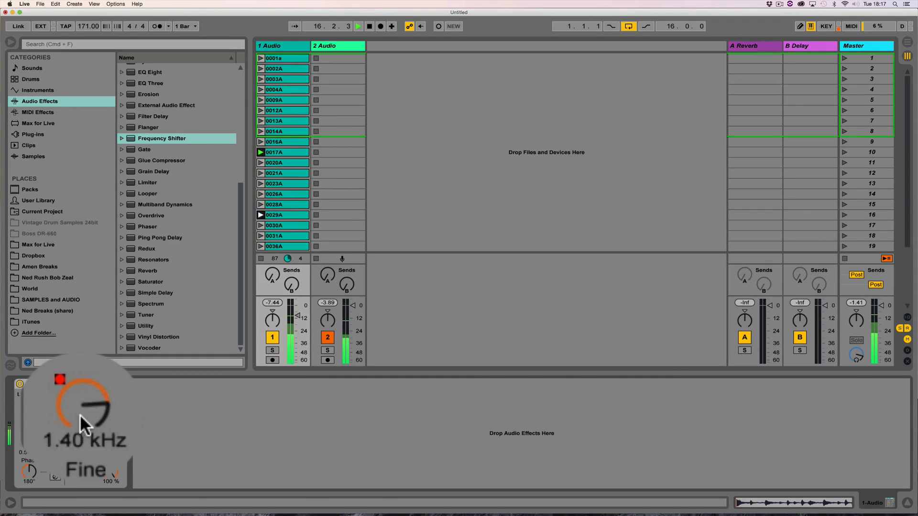
key("space")
left_click(69, 384)
key("Delete")
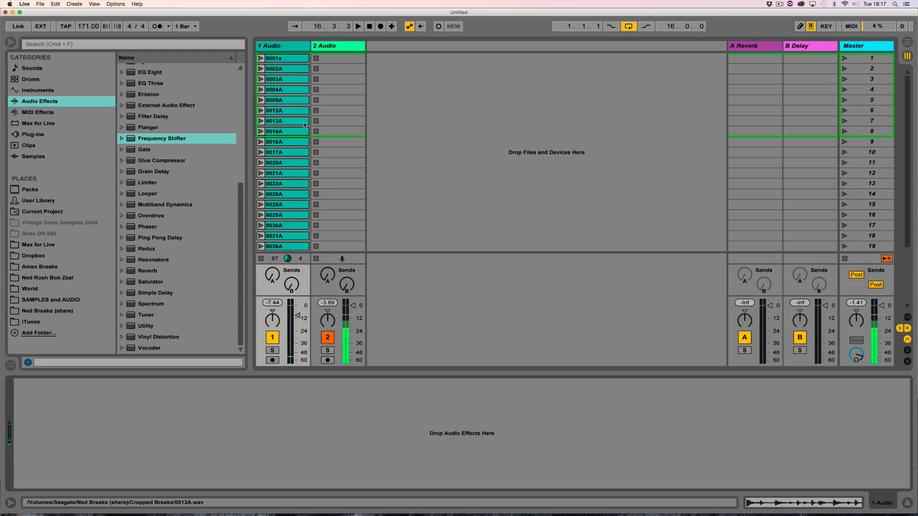
Insert a third audio track and move clip 0001a from the 1 Audio track into its first slot
left_click_drag(274, 56, 392, 60)
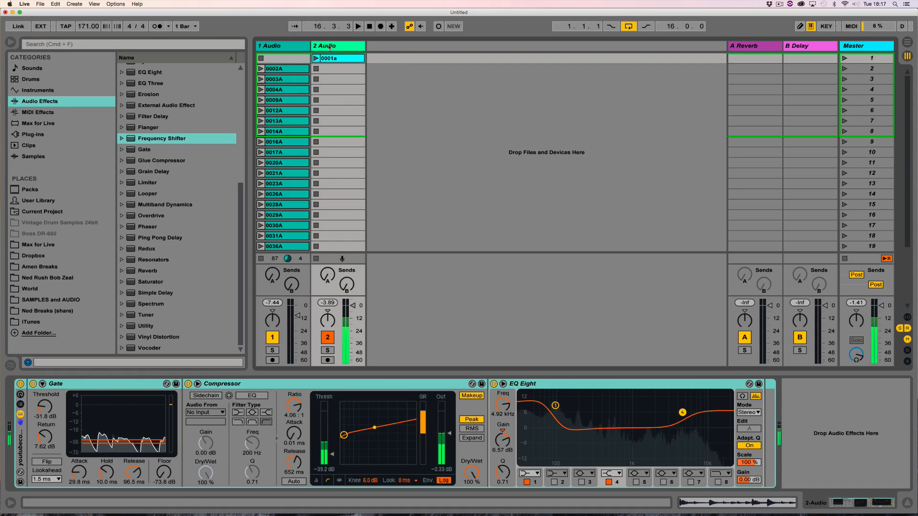
left_click(334, 45)
key("super+t")
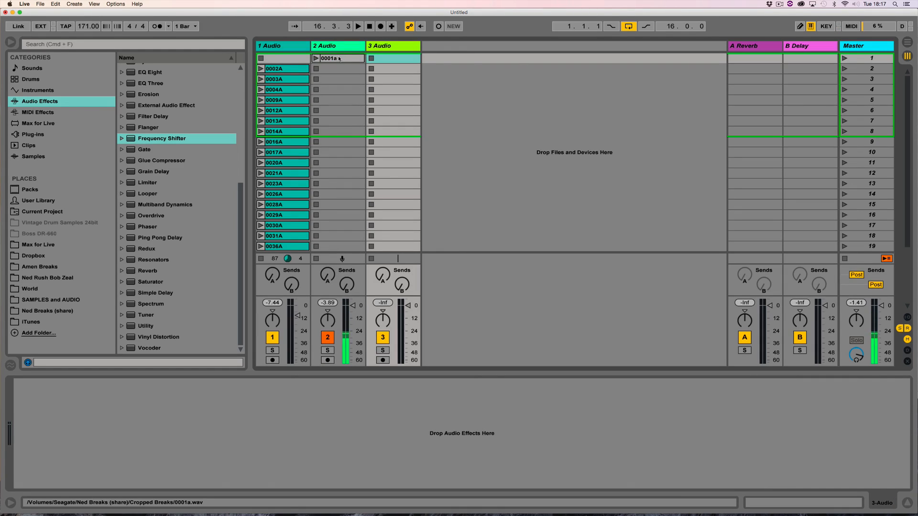
left_click_drag(334, 57, 390, 60)
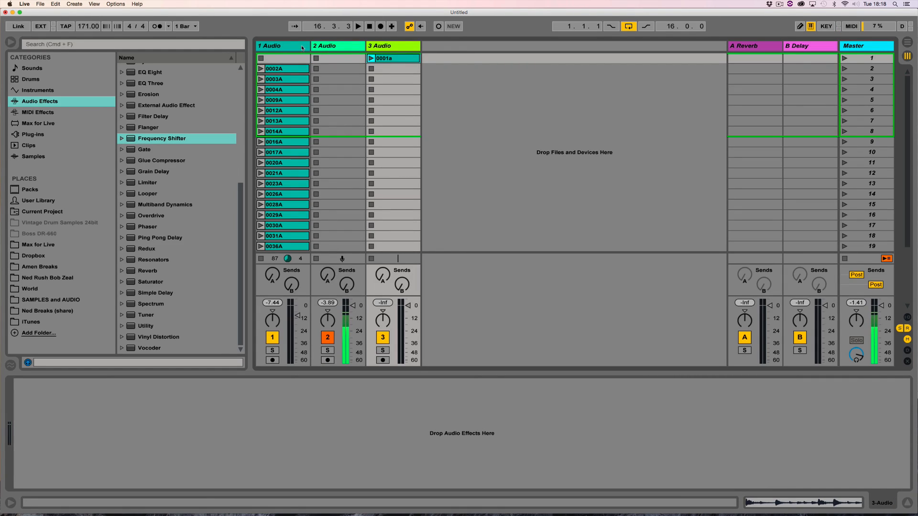
Narrow the 1 Audio track to its minimum width and open the clip settings of 0001a on the 3 Audio track
left_click_drag(308, 47, 267, 46)
left_click(340, 57)
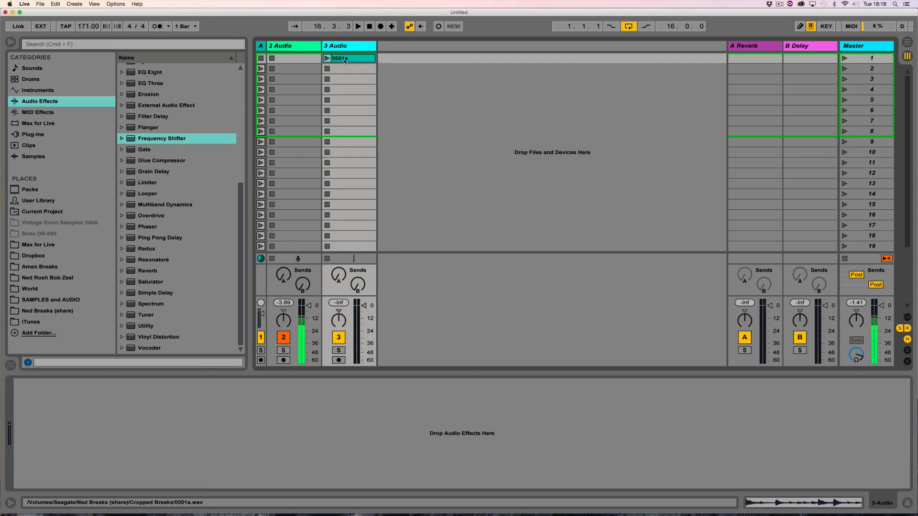
left_click(344, 60)
double_click(345, 60)
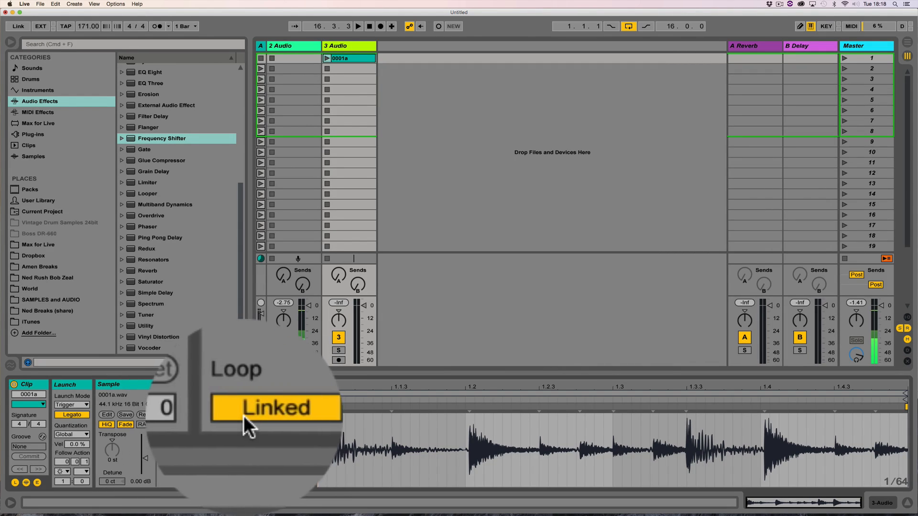
Read the help text about linking and unlinking clip envelopes, and hide the help again
left_click(245, 415)
left_click(246, 481)
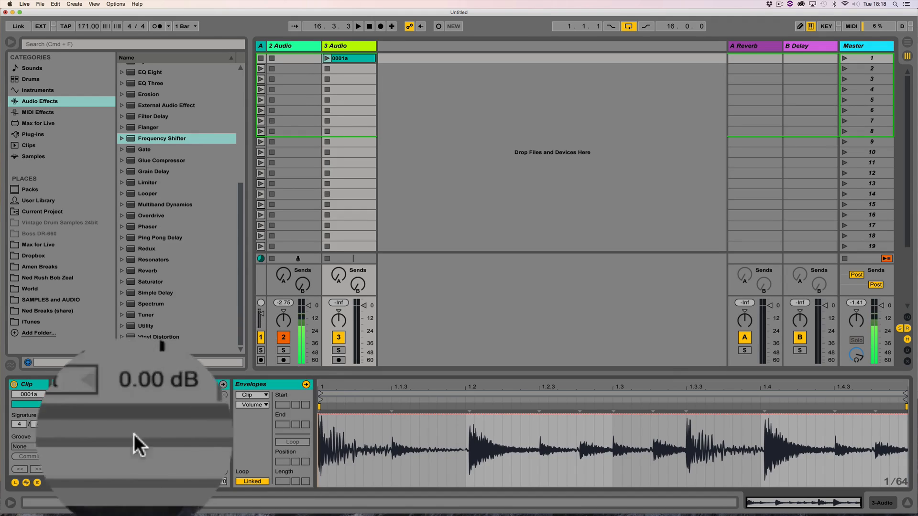
left_click(12, 502)
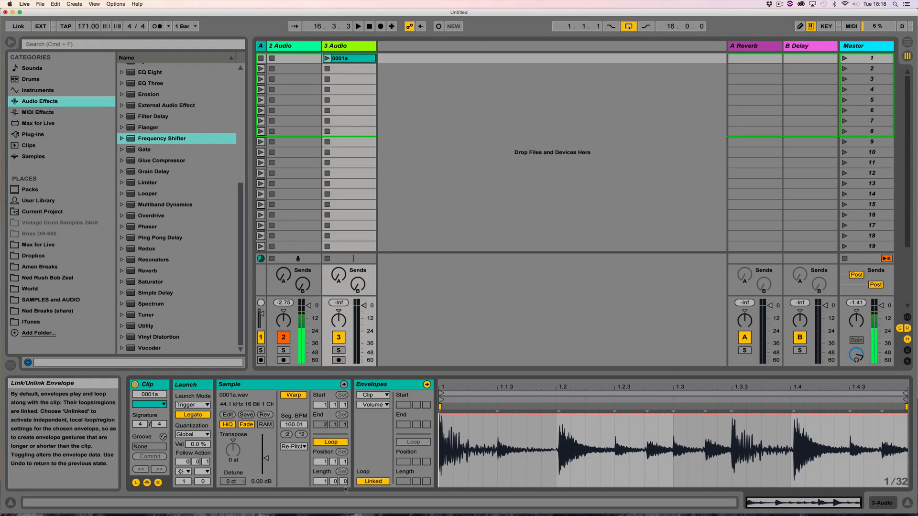
left_click(10, 502)
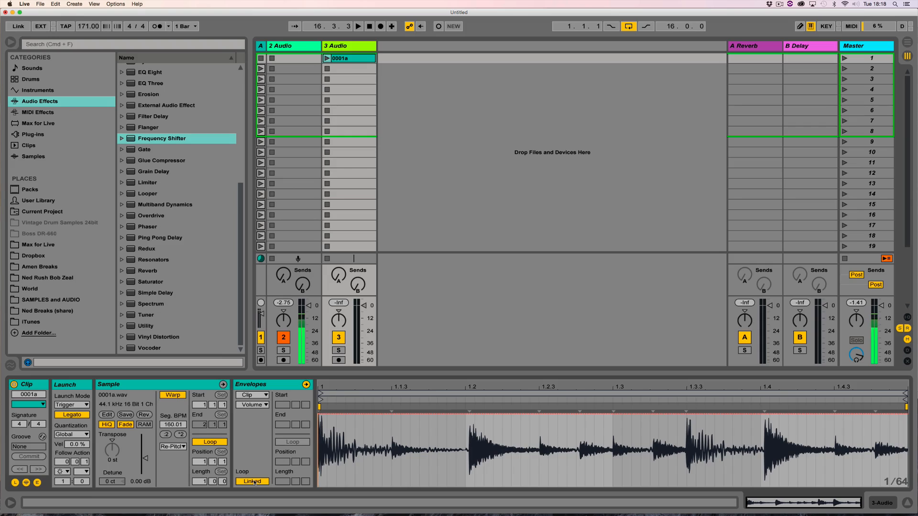
Play clip 0001a on its own, stopping the clips on the 1 Audio track, with the tempo set to 140.00
left_click(327, 58)
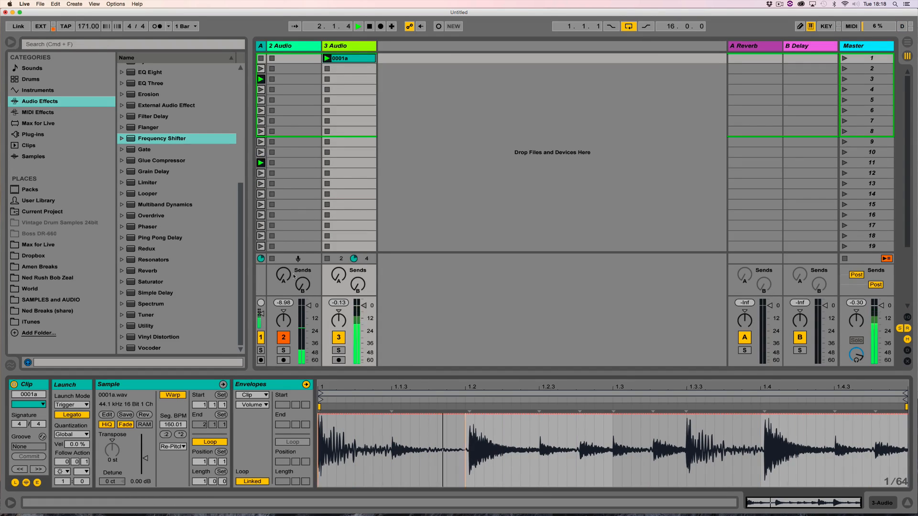
left_click(260, 79)
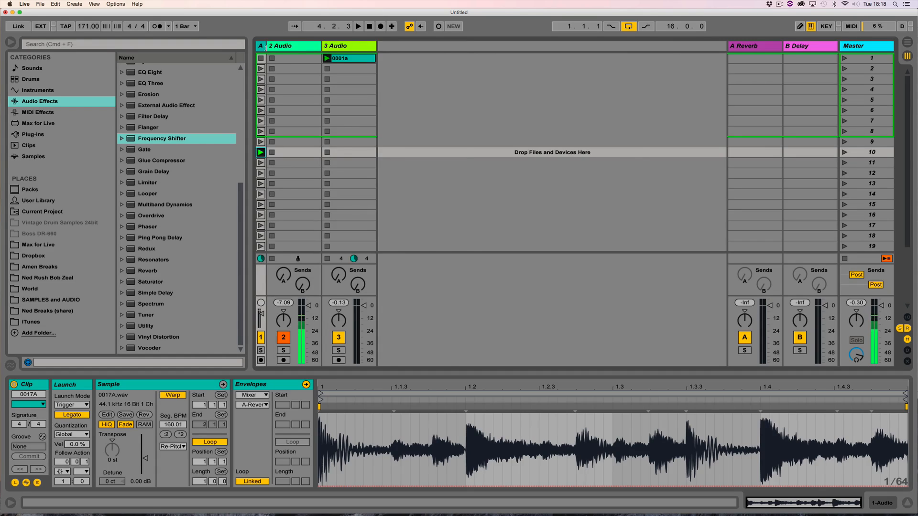
mouse_move(266, 48)
left_mouse_down()
mouse_move(354, 50)
mouse_move(267, 52)
left_mouse_up()
left_click(264, 259)
left_click(361, 61)
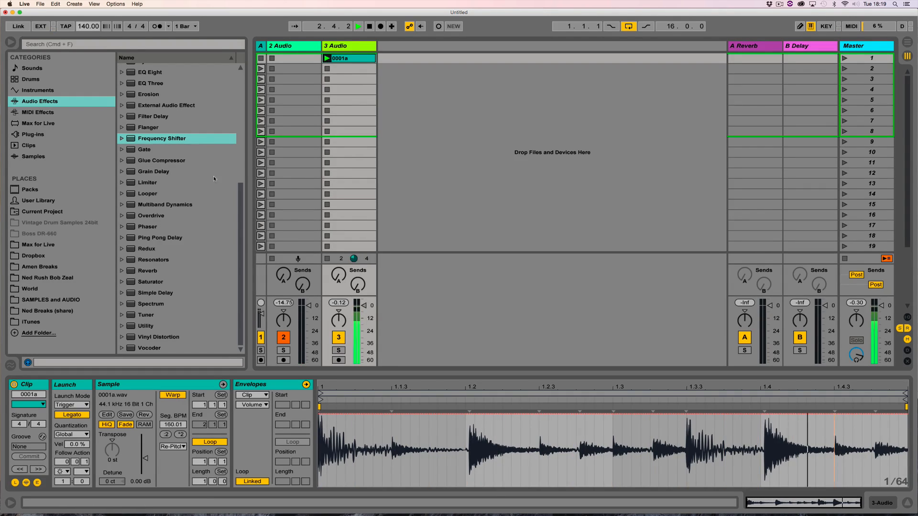
Add an Auto Filter to the 3 Audio track and open it up to 18.9 kHz with 0.0% resonance
left_click_drag(249, 191, 236, 192)
scroll(162, 96, "up", 10)
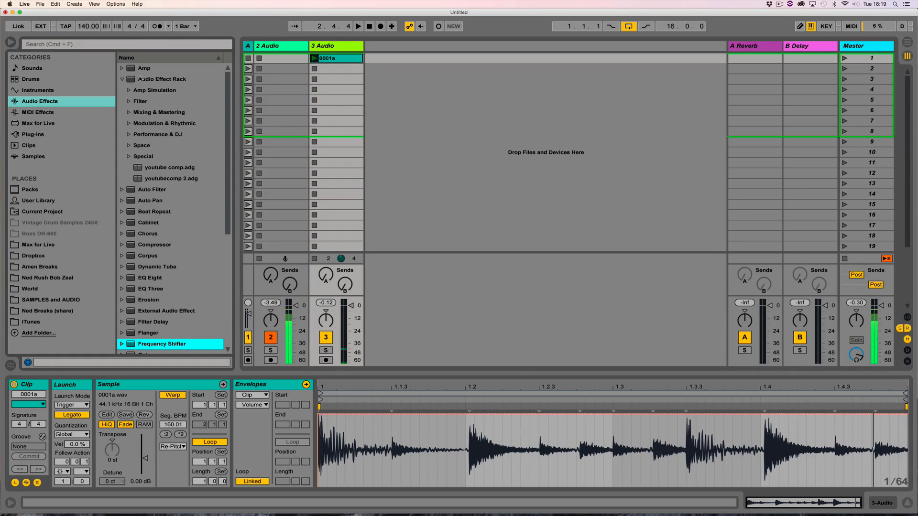
left_click(123, 80)
left_click_drag(128, 91, 343, 47)
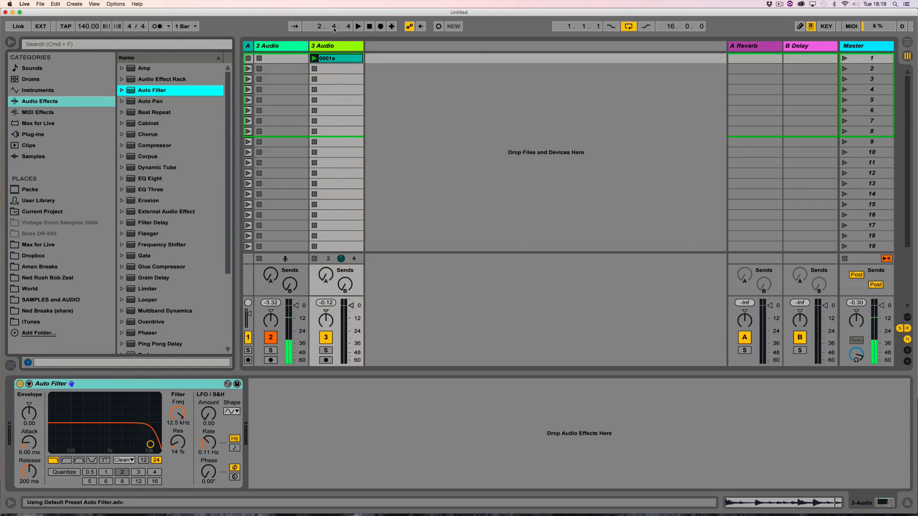
mouse_move(150, 445)
left_mouse_down()
mouse_move(159, 451)
mouse_move(128, 450)
mouse_move(158, 451)
left_mouse_up()
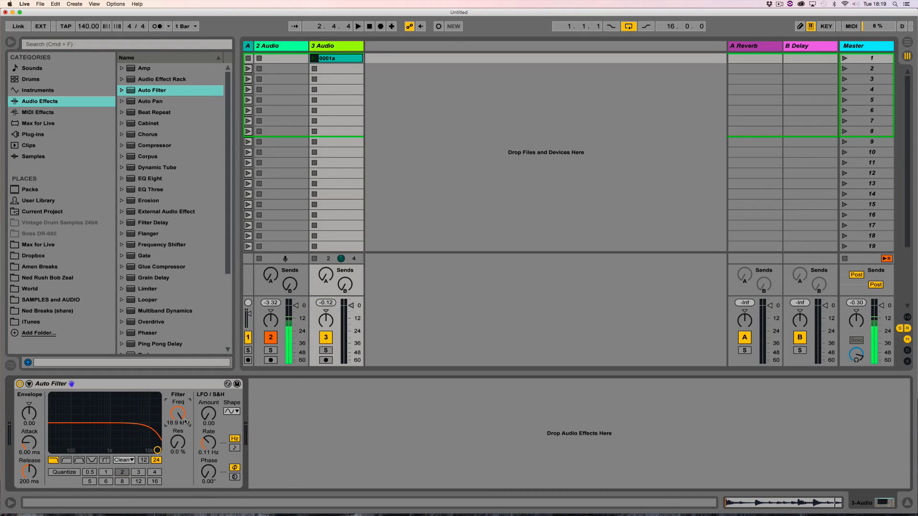
Unlink clip 0001a's Auto Filter Frequency envelope and set its loop length to 8 bars
left_click(334, 58)
left_click(258, 406)
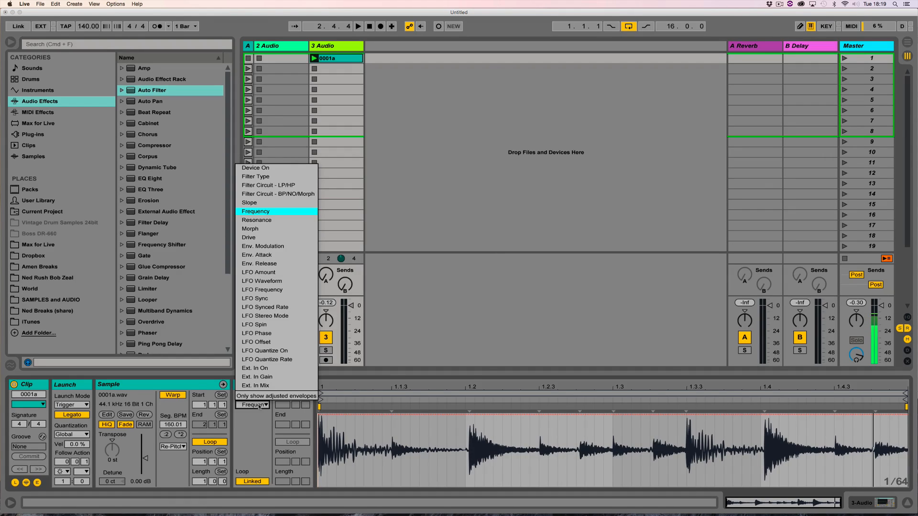
left_click(278, 214)
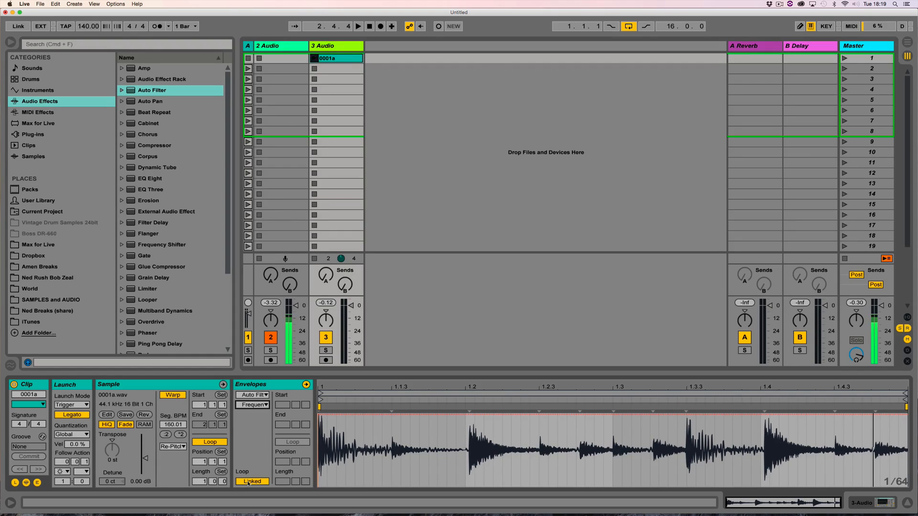
left_click(247, 483)
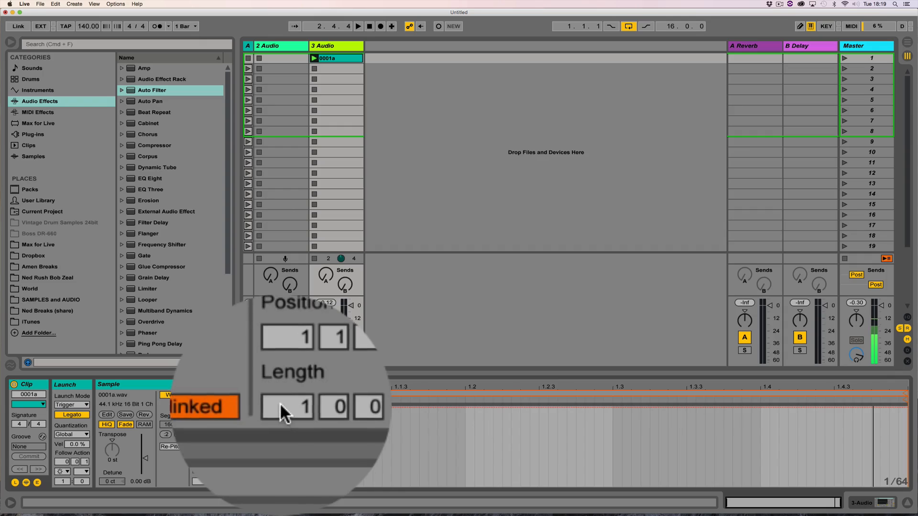
left_click(281, 481)
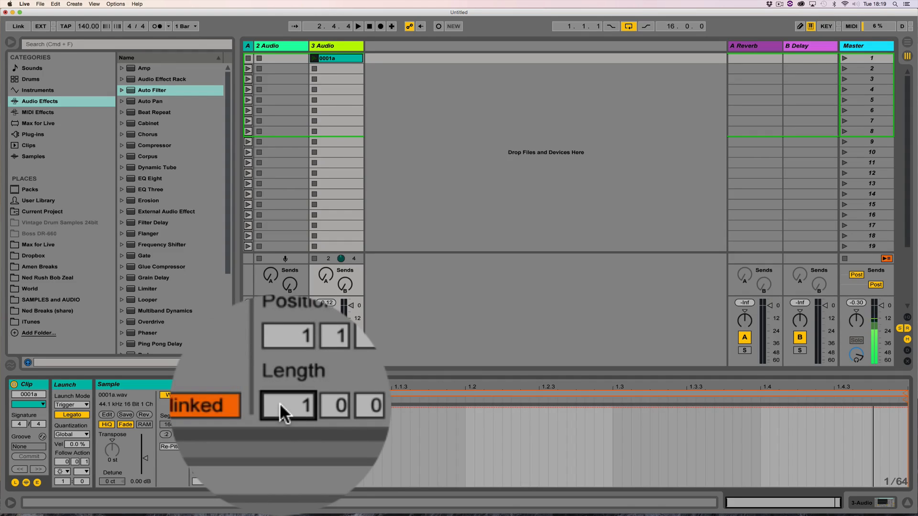
type("8")
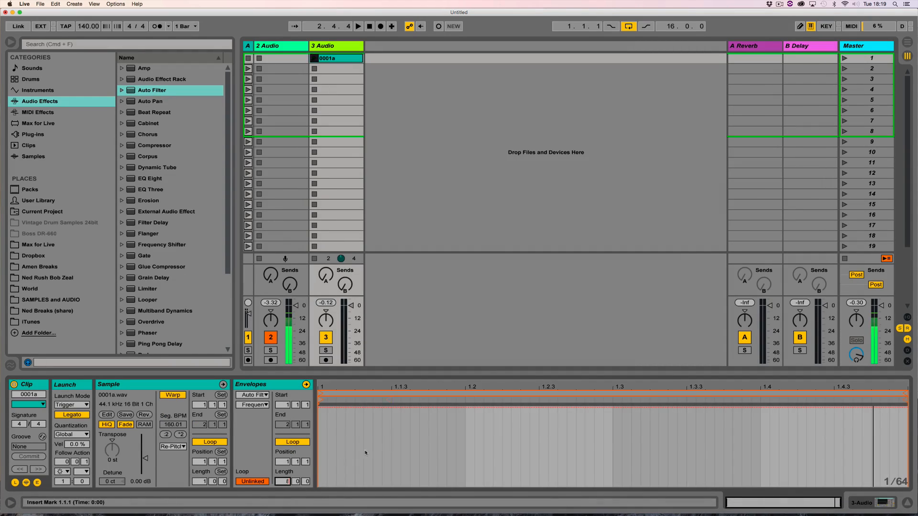
key("Return")
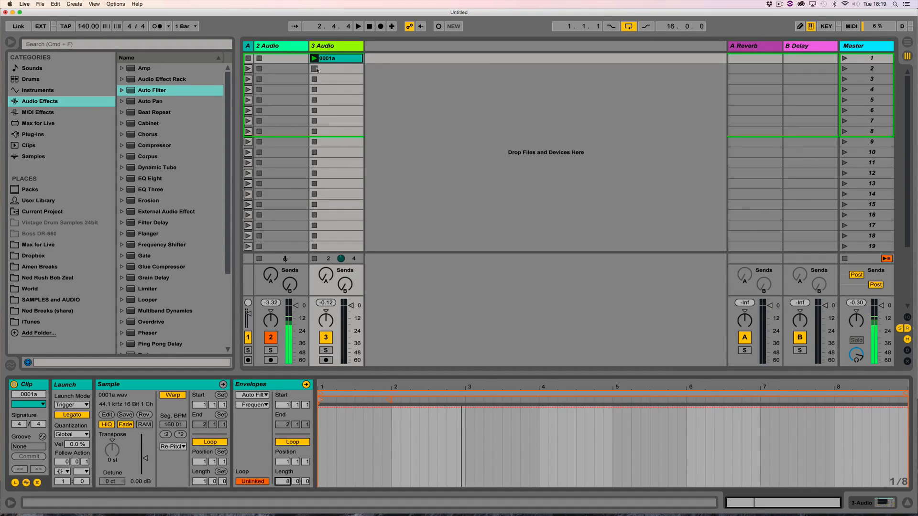
Start session recording and record Auto Filter frequency movements into the eight-bar envelope of clip 0001a
left_click(439, 27)
key("shift+Tab")
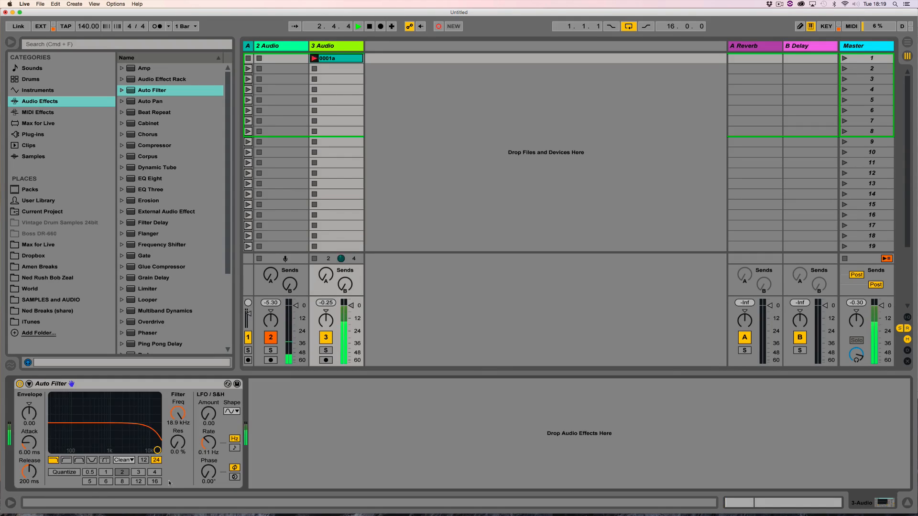
mouse_move(158, 446)
left_mouse_down()
mouse_move(134, 448)
mouse_move(154, 450)
left_mouse_up()
key("shift+Tab")
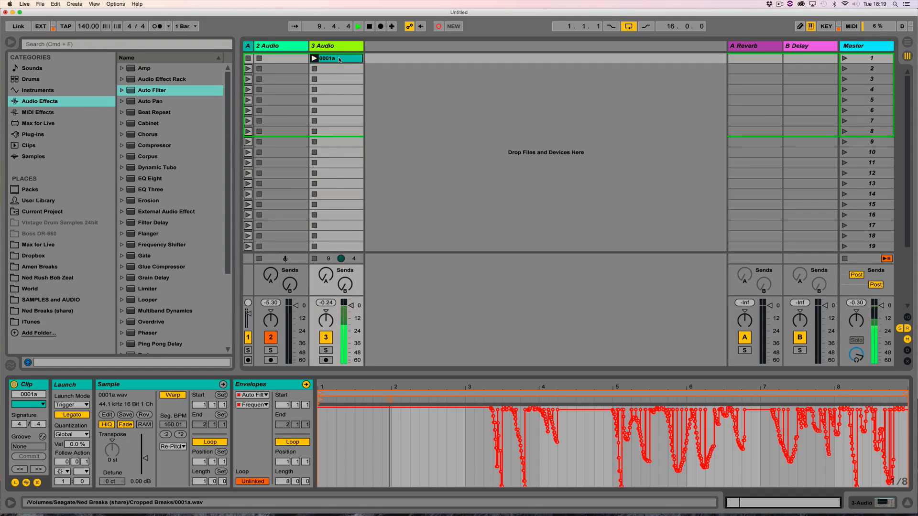
Turn off Legato and the follow action for clip 0001a, and record new Auto Filter frequency sweeps into its envelope
left_click(62, 472)
left_click(80, 393)
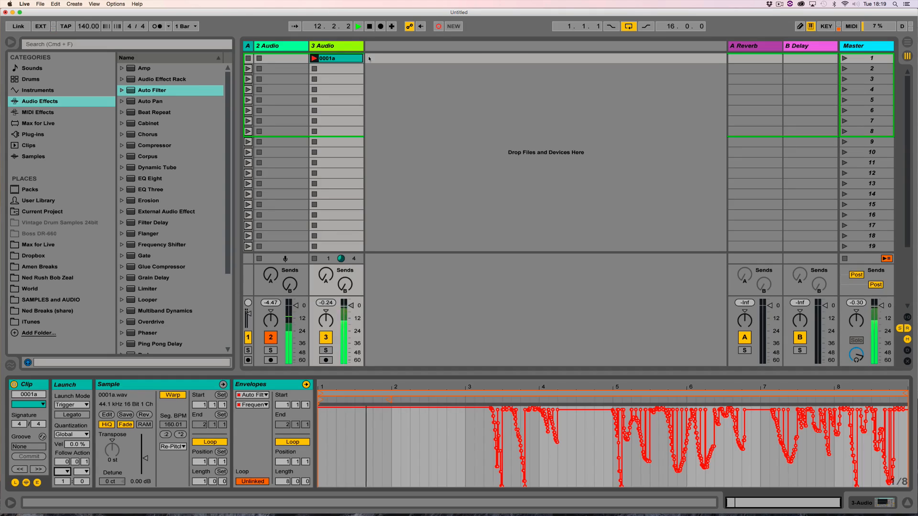
left_click(345, 48)
mouse_move(157, 450)
left_mouse_down()
mouse_move(52, 448)
mouse_move(157, 449)
left_mouse_up()
left_click(343, 59)
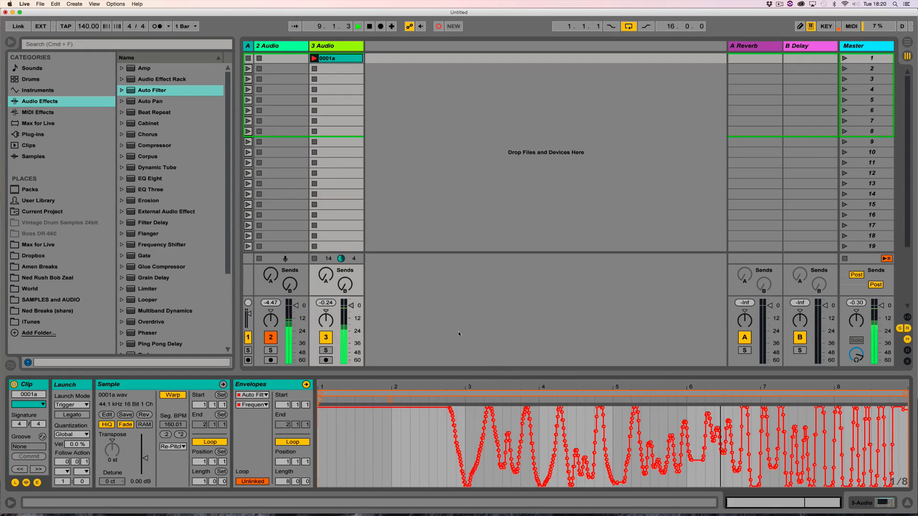
Turn on Draw Mode and draw new values across the eight-bar Auto Filter Frequency envelope of clip 0001a
key("b")
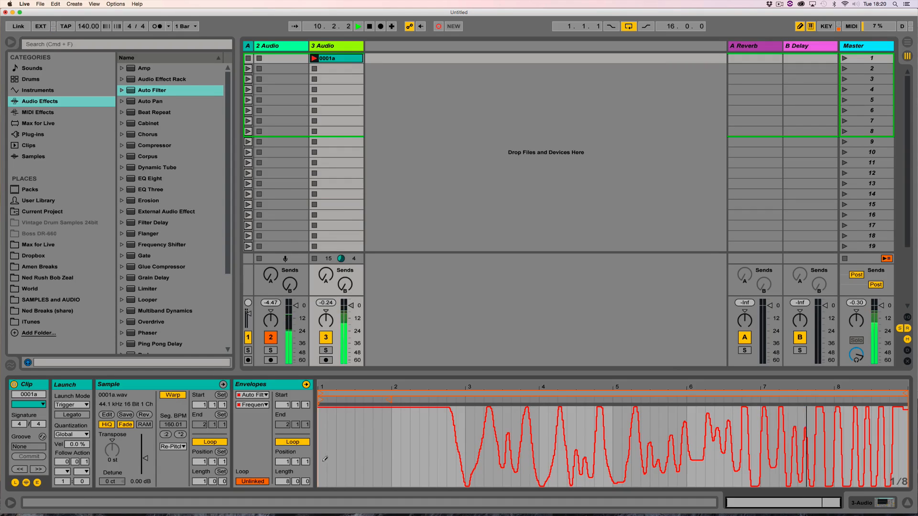
mouse_move(318, 449)
left_mouse_down()
mouse_move(458, 442)
mouse_move(646, 479)
mouse_move(765, 474)
left_mouse_up()
mouse_move(832, 390)
left_mouse_down()
mouse_move(839, 468)
mouse_move(689, 426)
mouse_move(620, 477)
mouse_move(617, 421)
mouse_move(645, 473)
mouse_move(659, 431)
left_mouse_up()
Automate the Auto Filter's resonance in clip 0001a and draw a stepped Resonance envelope across its one-bar loop
left_click(856, 503)
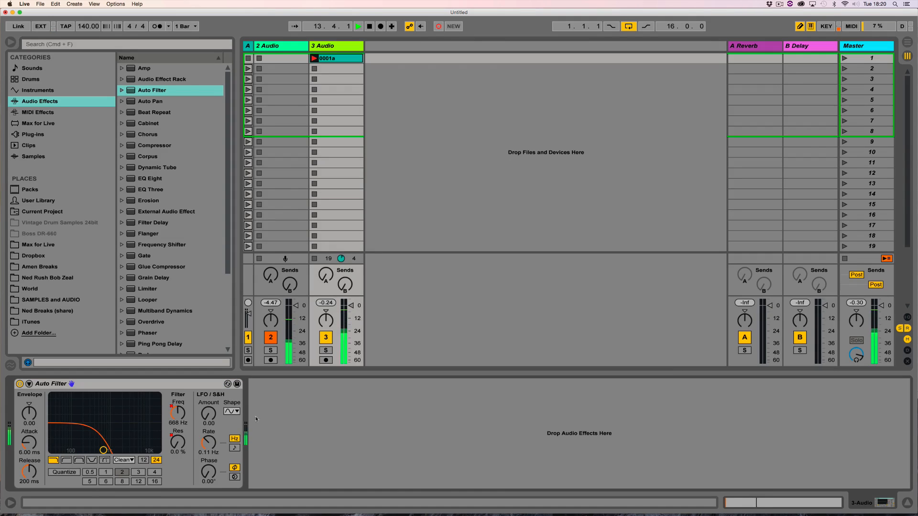
left_click(345, 59)
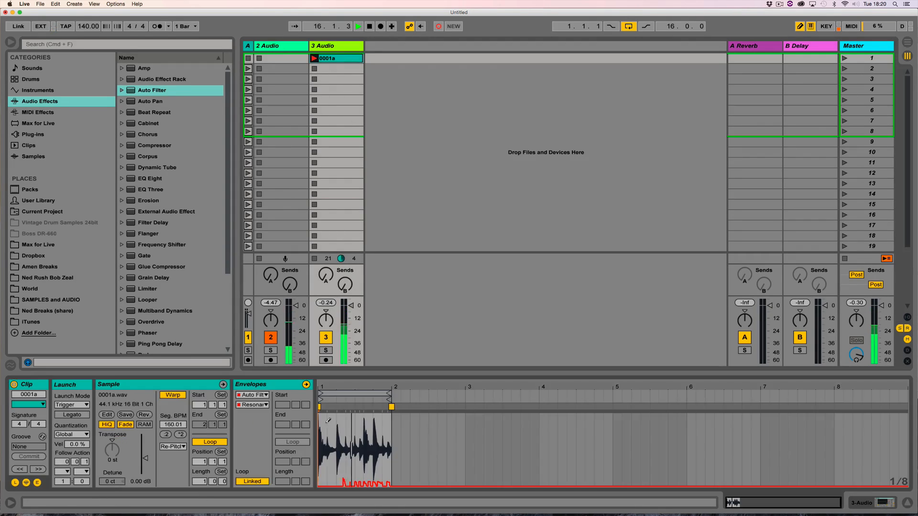
mouse_move(322, 387)
left_mouse_down()
mouse_move(320, 427)
mouse_move(515, 458)
left_mouse_up()
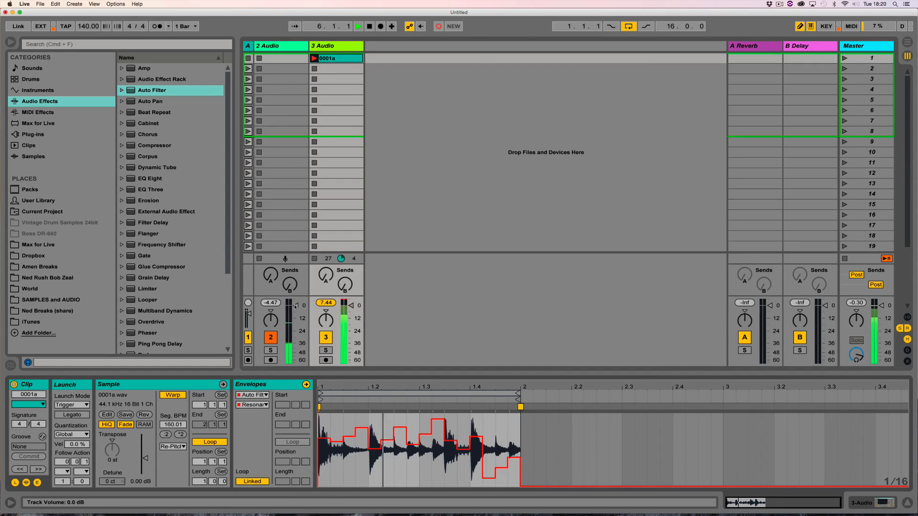
Record volume fader movements of the 3 Audio track into clip 0001a, and end session recording
left_click_drag(352, 306, 351, 328)
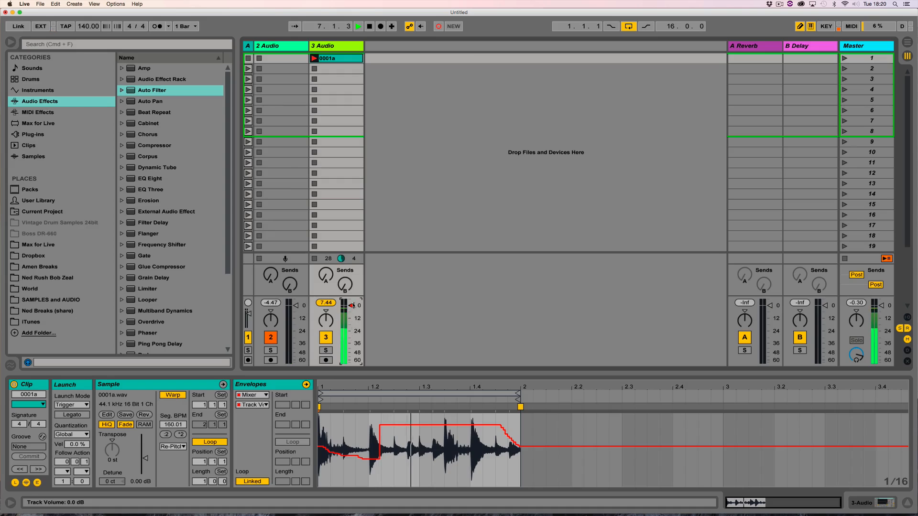
left_click(438, 27)
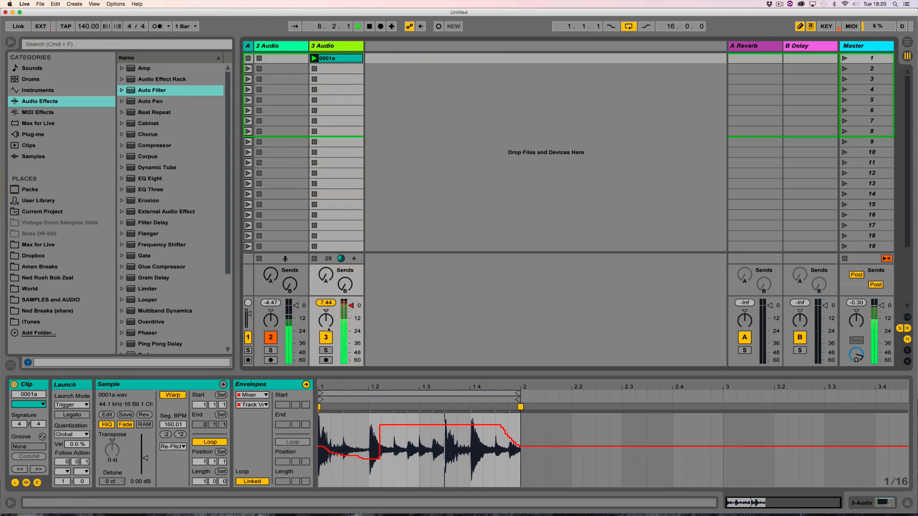
Delete the volume automation of the 3 Audio track and lower its volume to about -21.6 dB
right_click(351, 305)
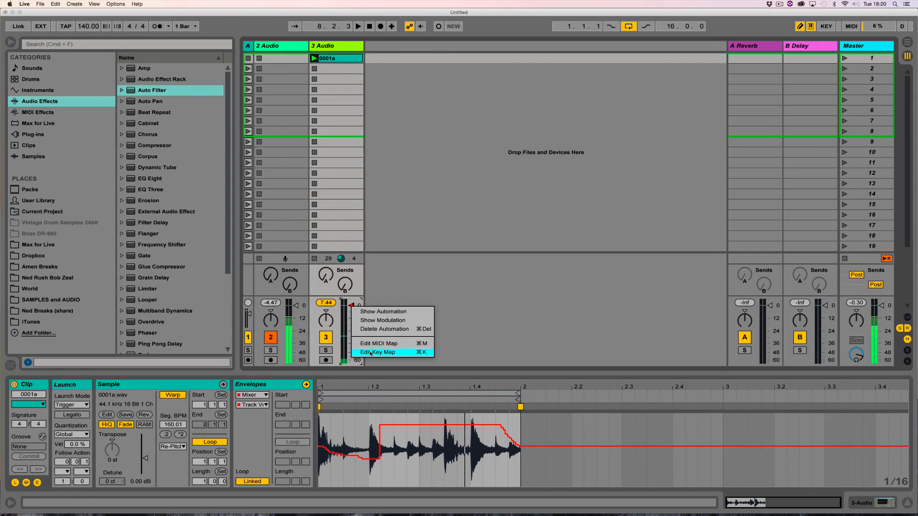
left_click(378, 329)
left_click_drag(349, 332, 349, 335)
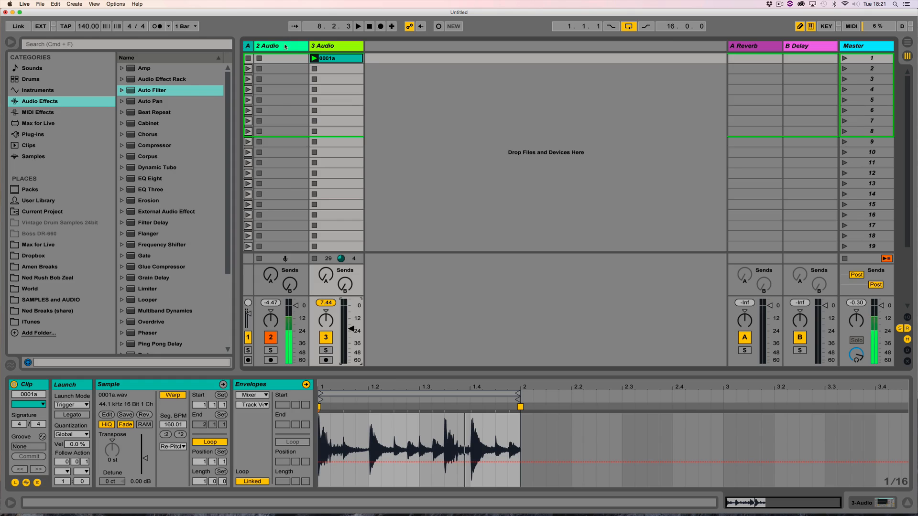
Narrow the browser slightly and delete the Auto Filter from the 3 Audio track
left_click(287, 47)
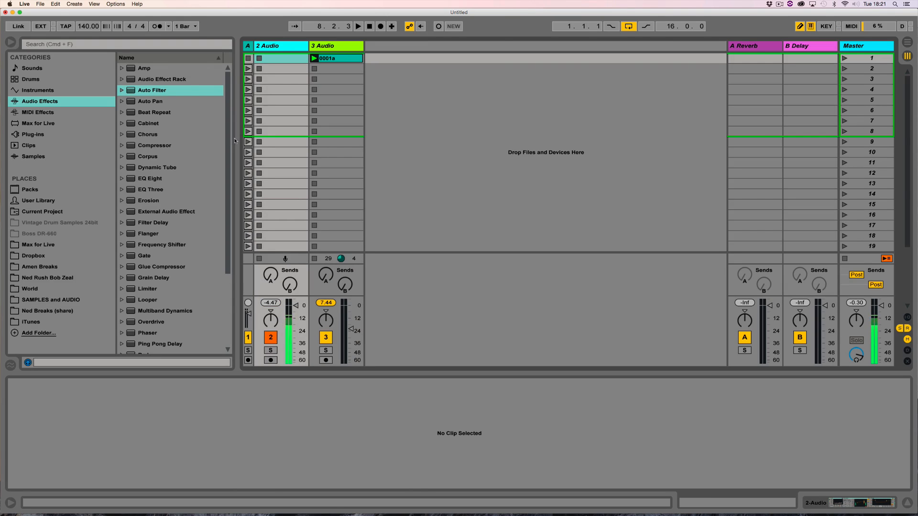
left_click_drag(235, 141, 227, 143)
left_click(334, 47)
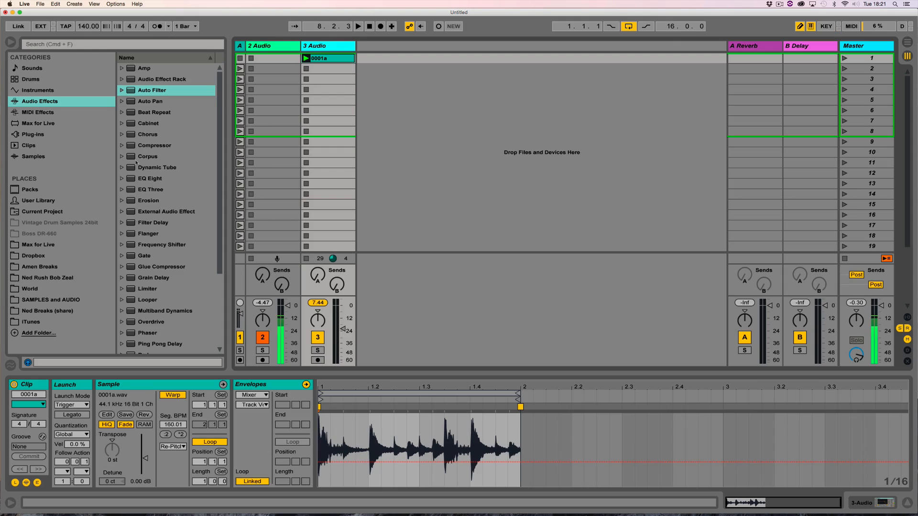
left_click(852, 501)
left_click(130, 385)
key("Delete")
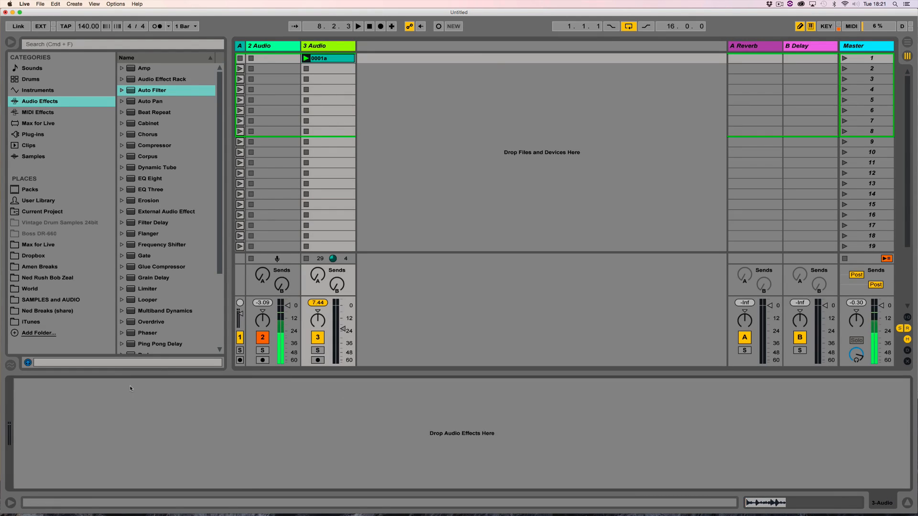
Add an empty Audio Effect Rack to the 3 Audio track, show its chain list, and launch clip 0001a
left_click_drag(128, 82, 327, 44)
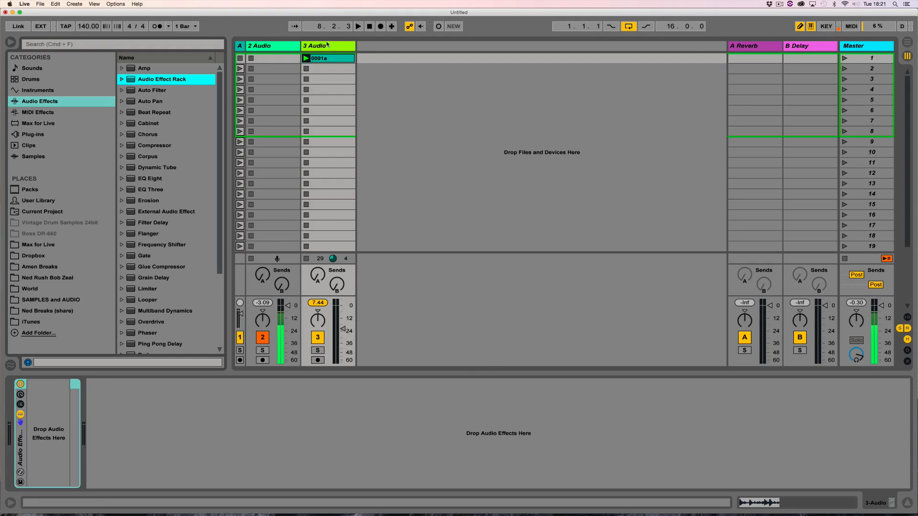
left_click(21, 406)
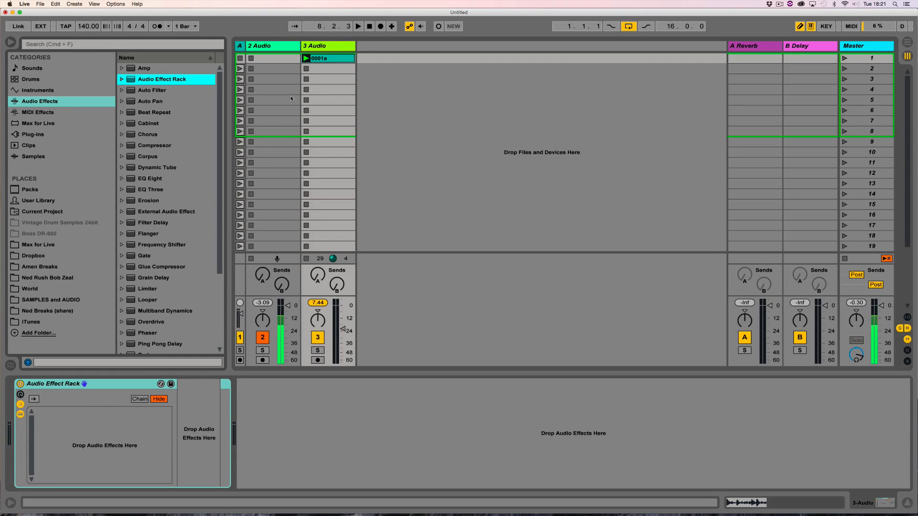
left_click(306, 58)
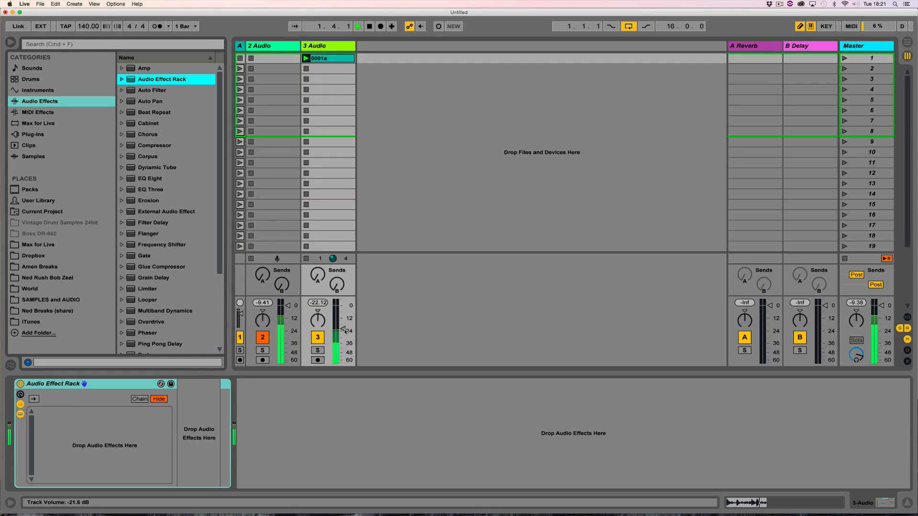
Create a chain in the empty Audio Effect Rack and name it Dry
right_click(268, 247)
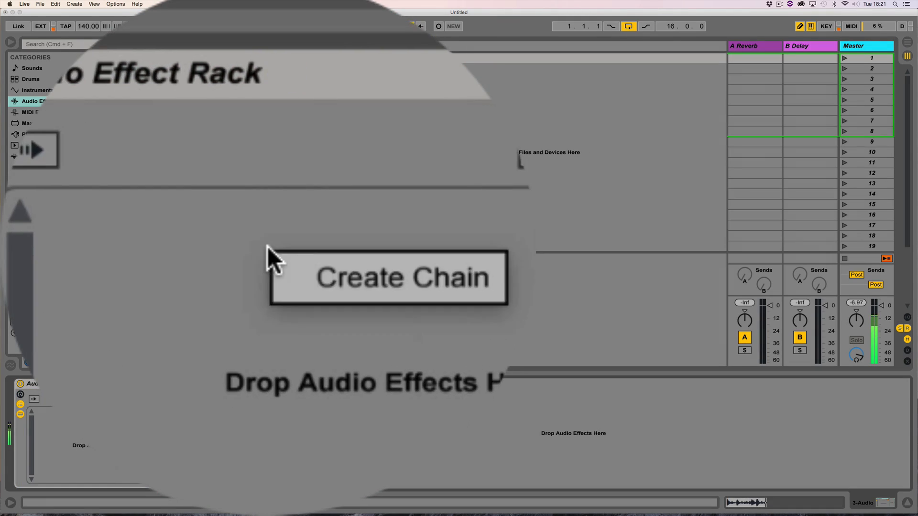
left_click(268, 246)
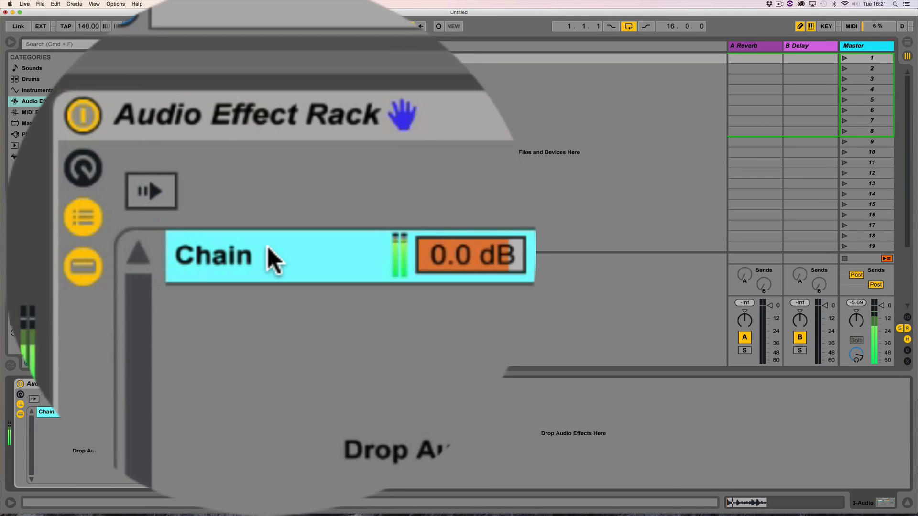
key("super+r")
type("Dry")
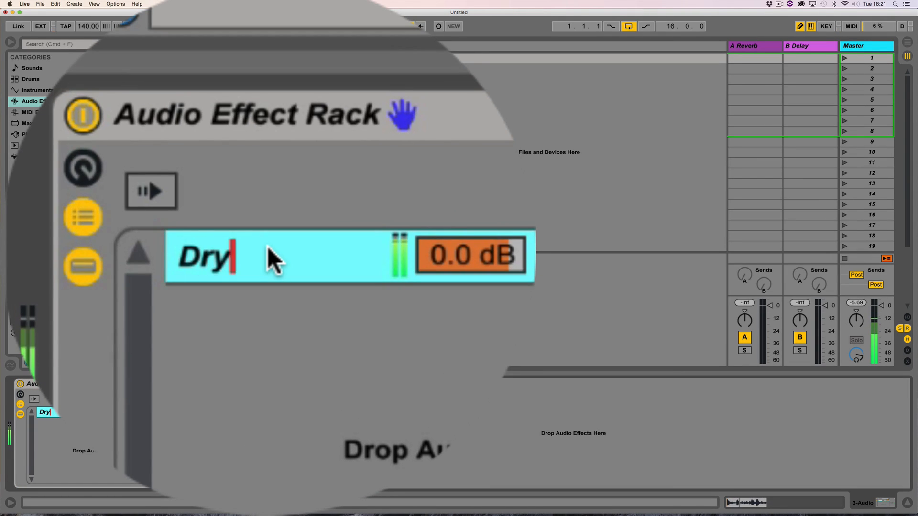
key("Return")
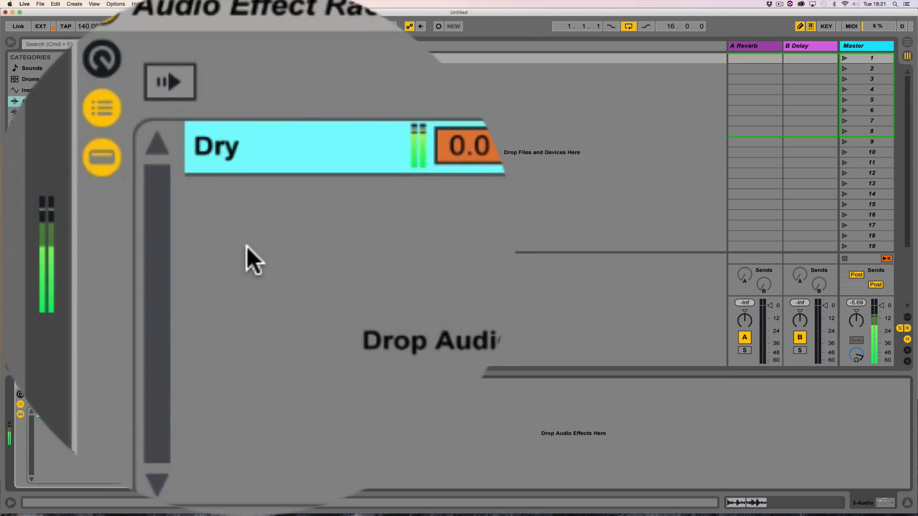
Create a second chain in the rack, name it Filter, and solo it
right_click(268, 247)
left_click(268, 247)
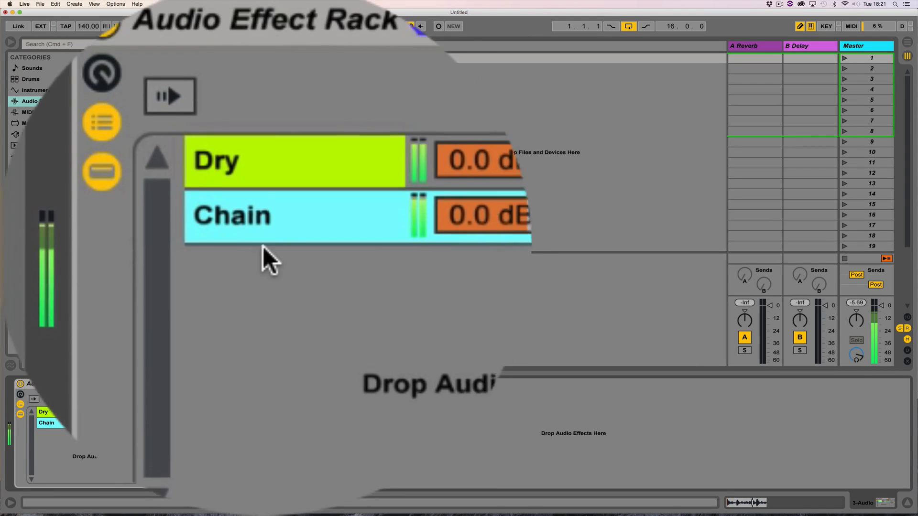
key("super+r")
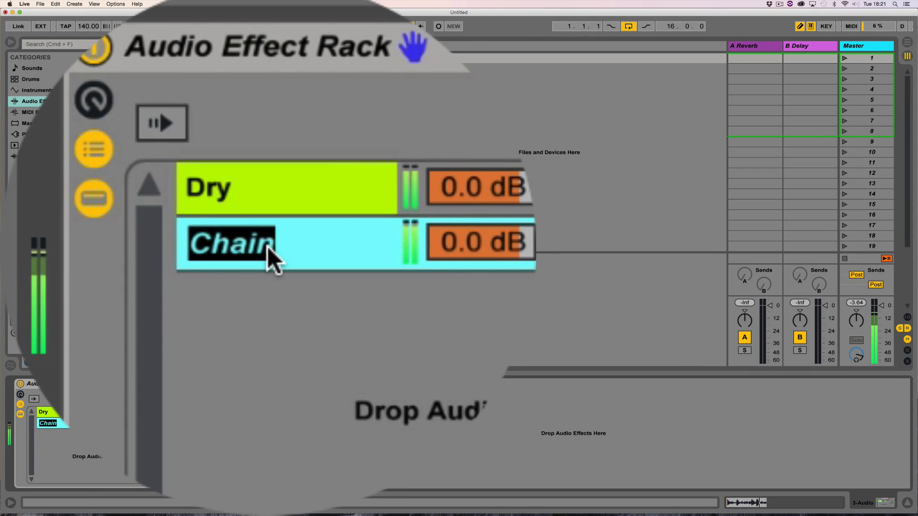
type("Filter")
key("Return")
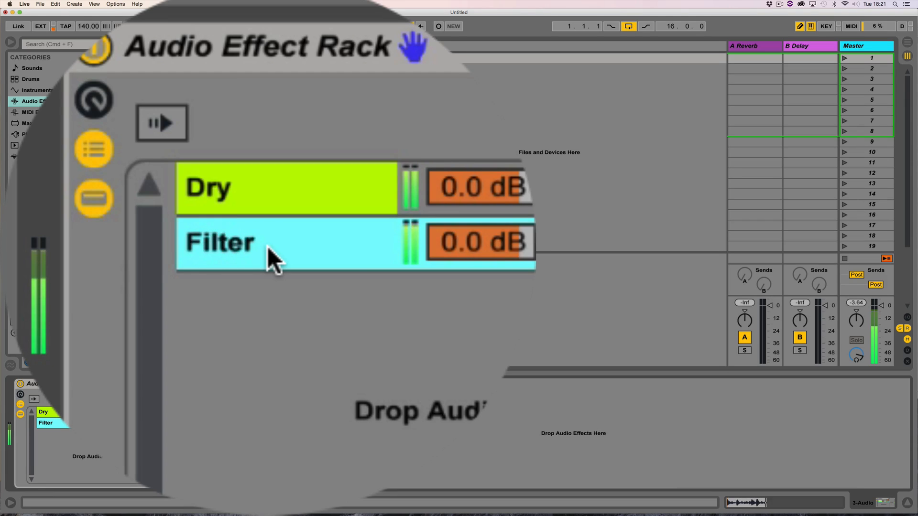
left_click(267, 247)
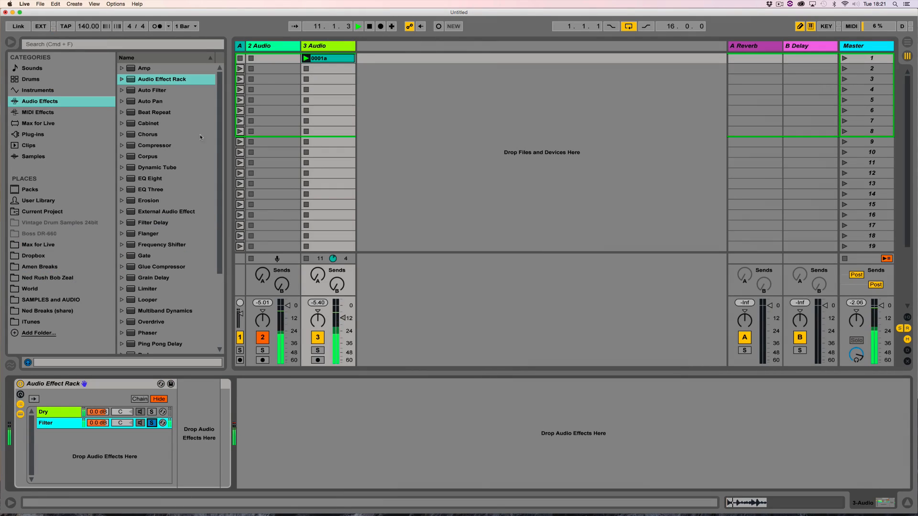
Add an Auto Filter to the Filter chain, map its frequency to Macro 1, and raise that macro to 19.9 kHz
left_click_drag(152, 89, 202, 449)
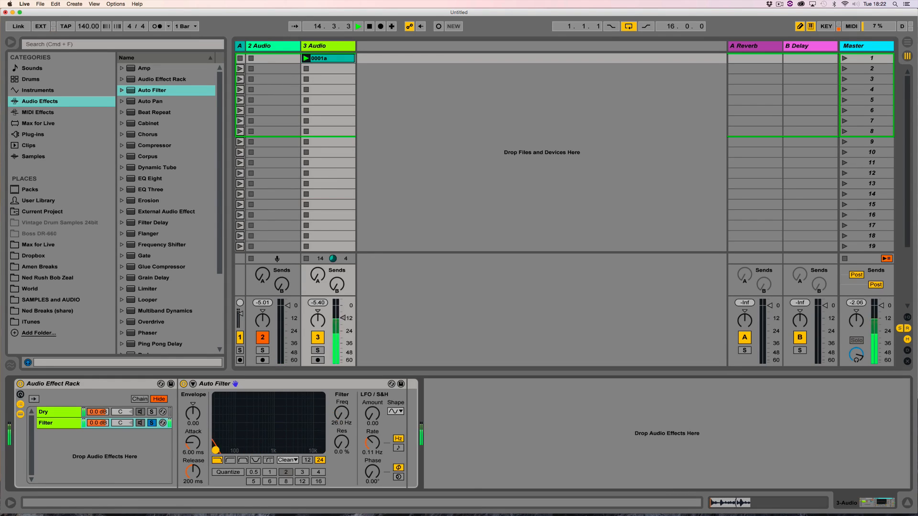
left_click(20, 395)
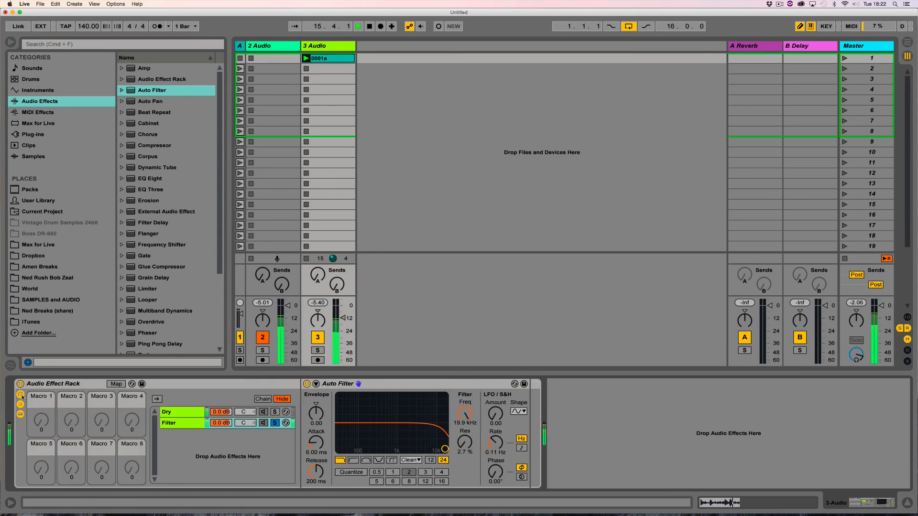
right_click(462, 414)
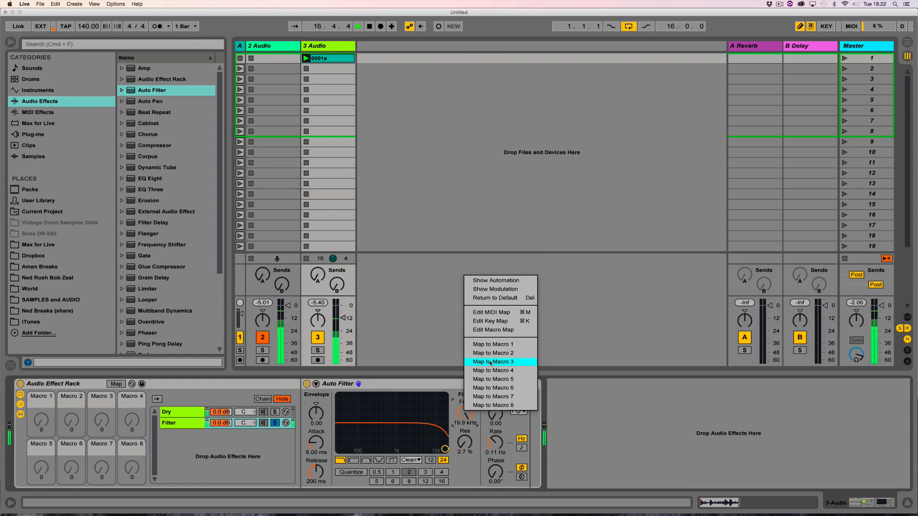
left_click(484, 345)
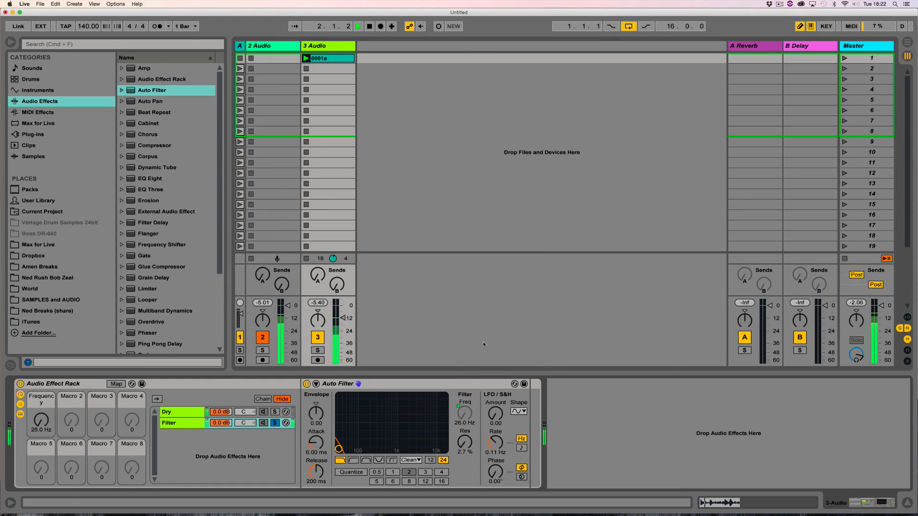
left_click_drag(41, 420, 41, 368)
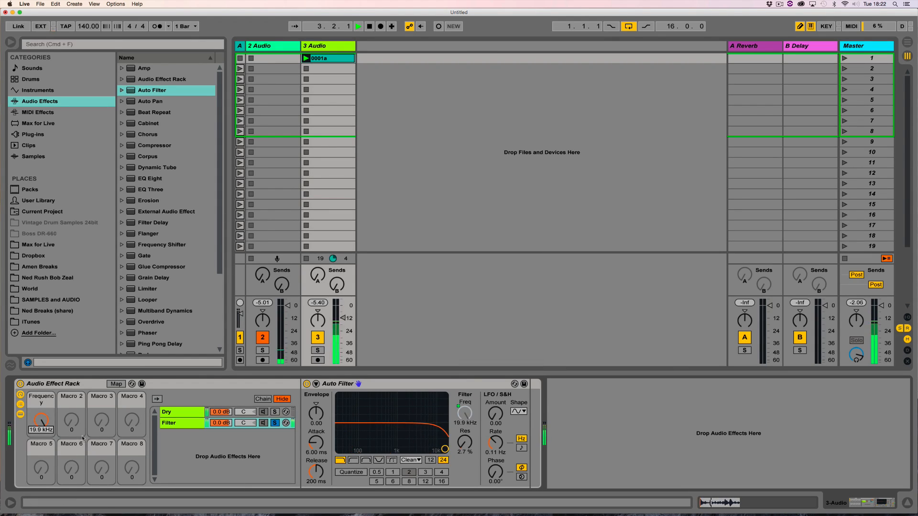
Add a Frequency Shifter as a new chain named Ring mod below the Filter chain, and solo it
left_click(276, 413)
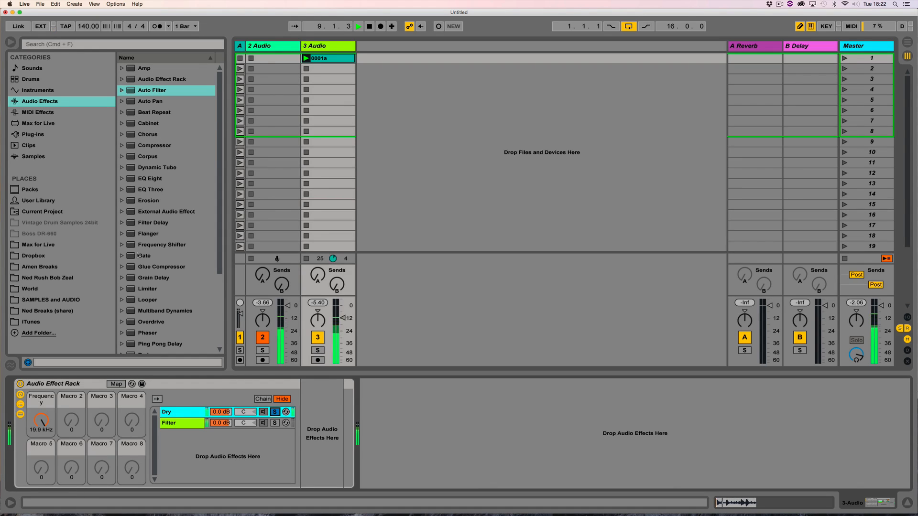
left_click_drag(158, 245, 179, 442)
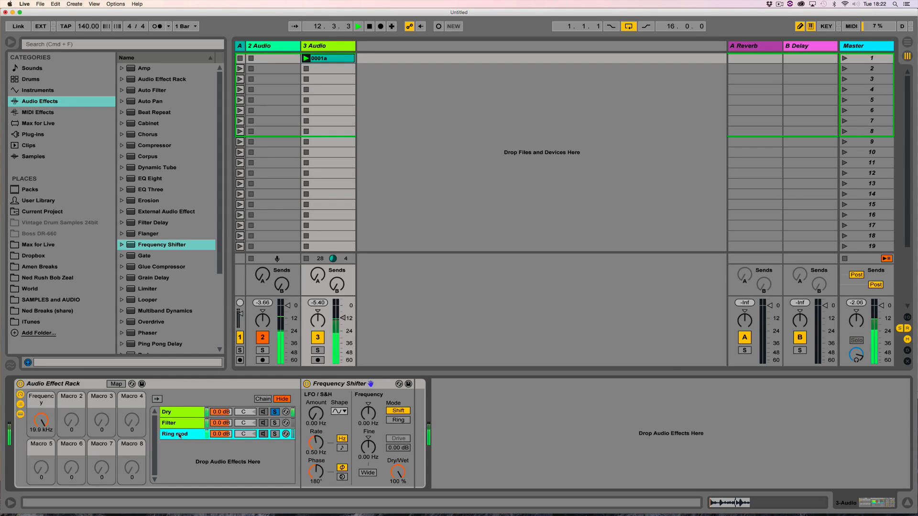
left_click(274, 435)
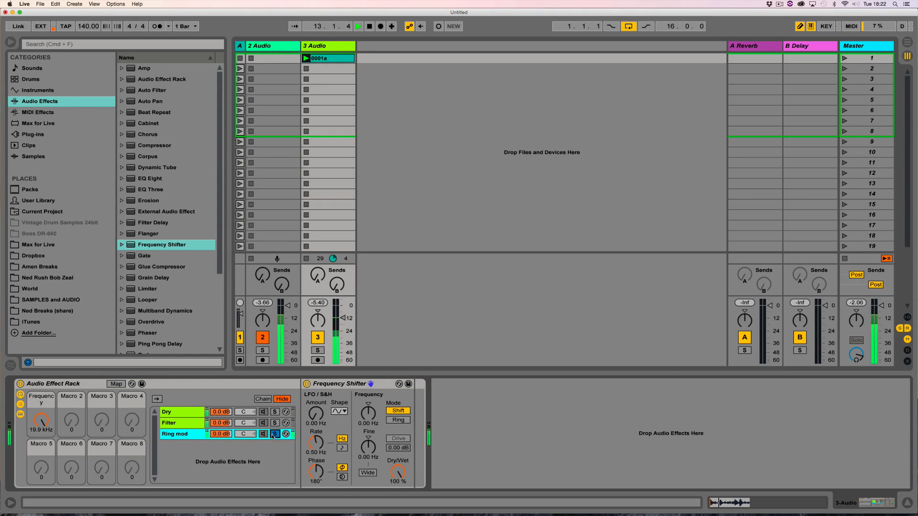
Switch the Frequency Shifter to Ring mode, map its frequency to the first macro, and set that macro to about 95
left_click(399, 421)
left_click_drag(368, 414, 368, 392)
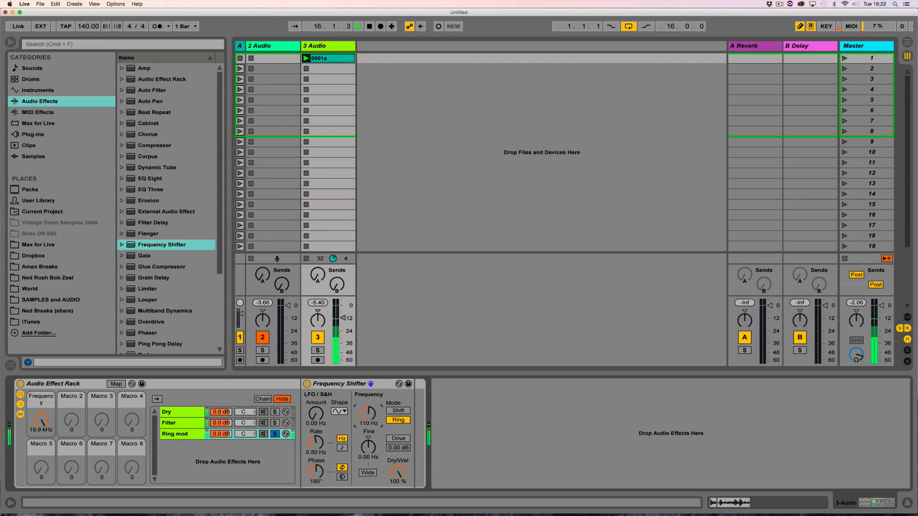
right_click(369, 414)
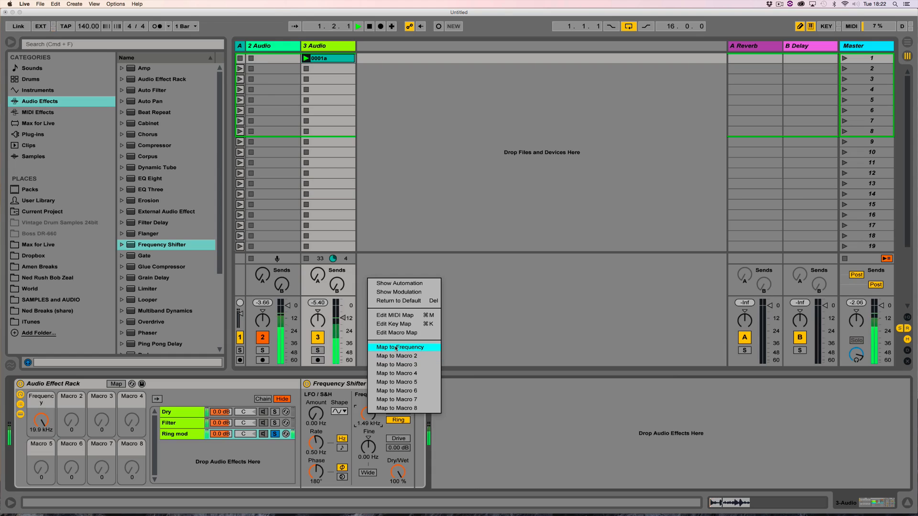
left_click(396, 349)
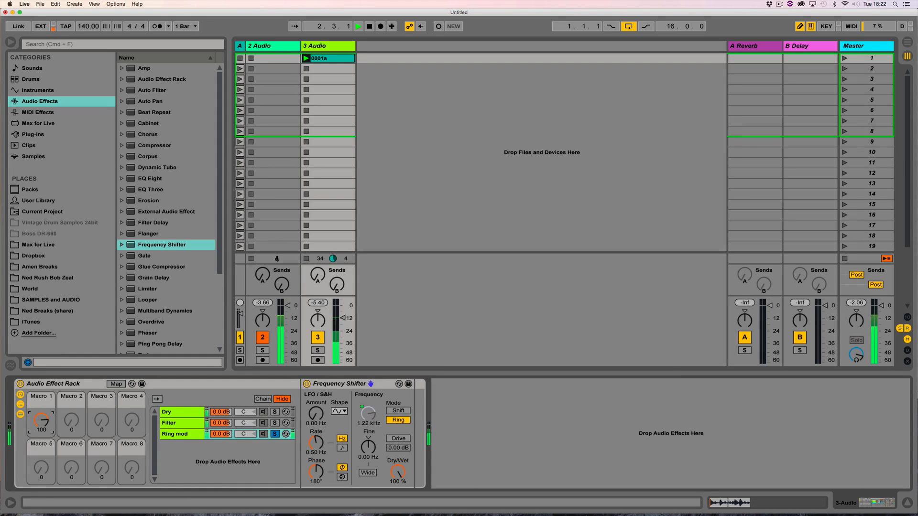
mouse_move(41, 420)
left_mouse_down()
mouse_move(41, 445)
mouse_move(41, 422)
left_mouse_up()
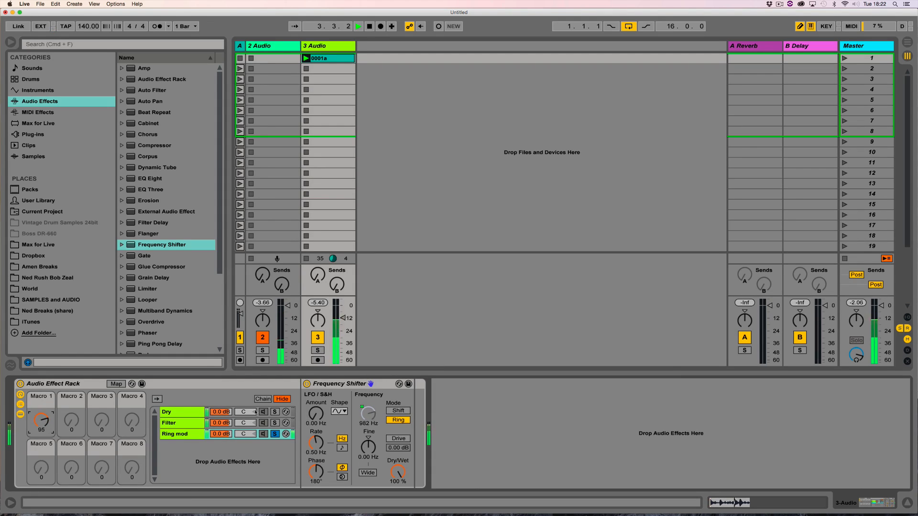
Add a Ping Pong Delay as a new chain below Ring mod, and solo that chain
left_click(275, 412)
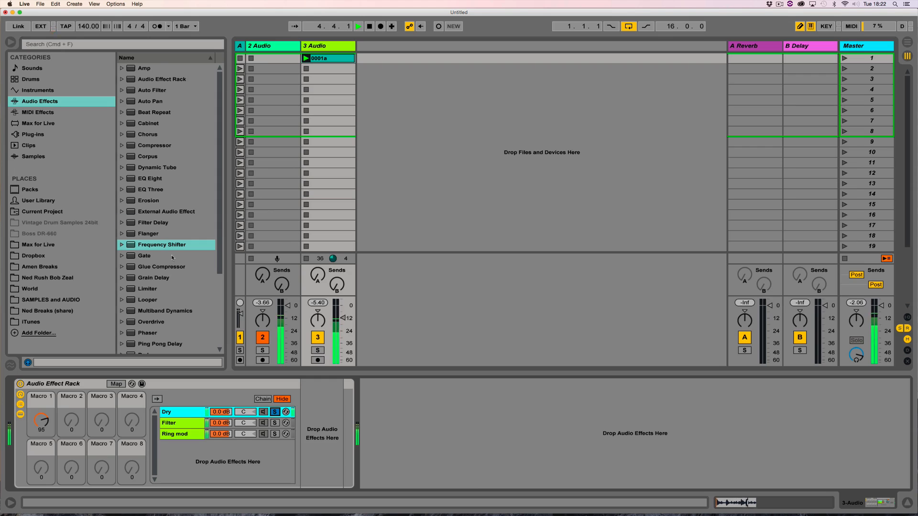
scroll(171, 267, "down", 5)
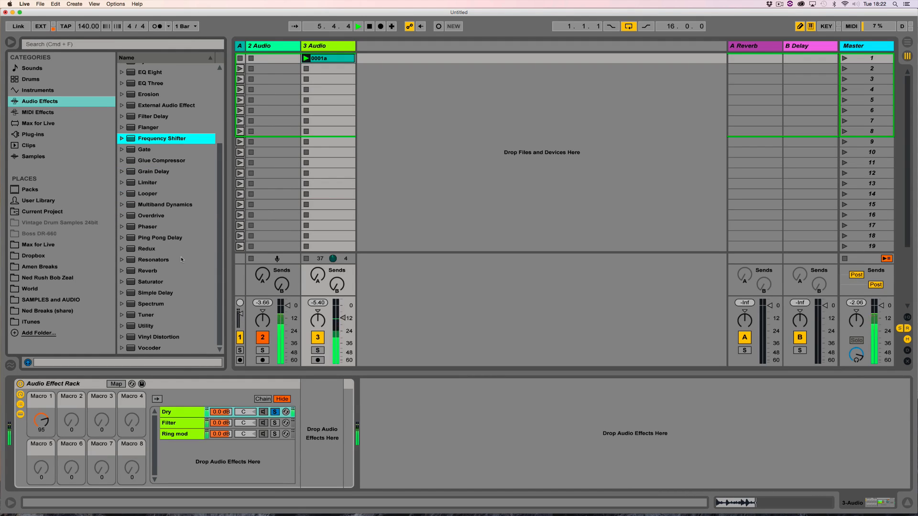
left_click_drag(132, 238, 192, 444)
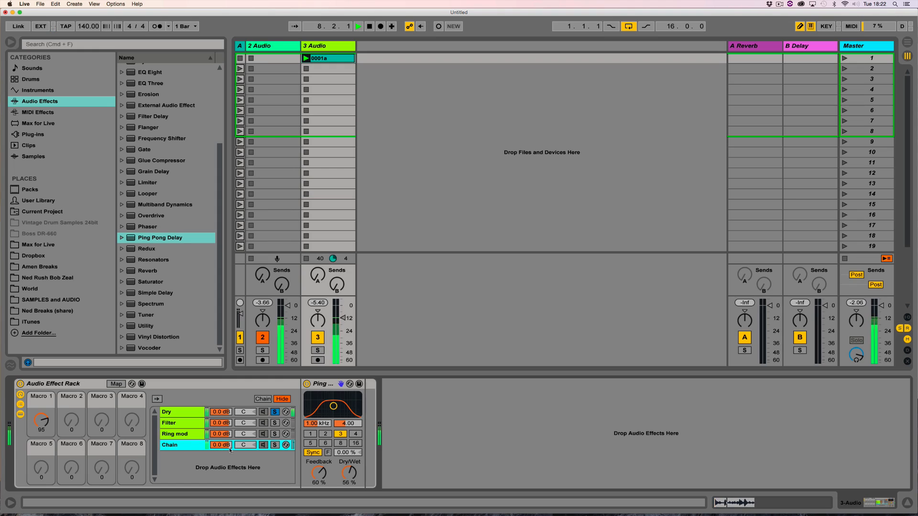
left_click(274, 445)
Set the Ping Pong Delay to 100 % dry/wet and 0 % feedback, and switch it from Sync to Time
left_click_drag(347, 476, 347, 449)
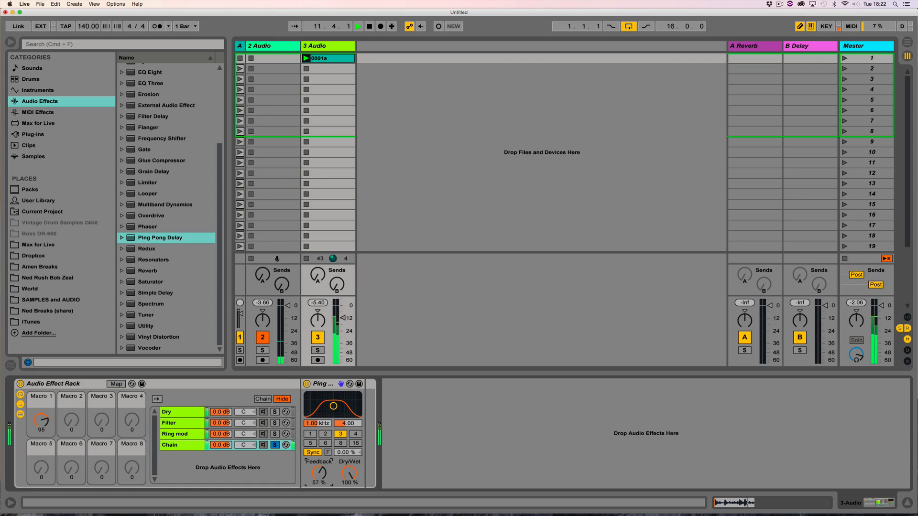
left_click_drag(320, 473, 319, 497)
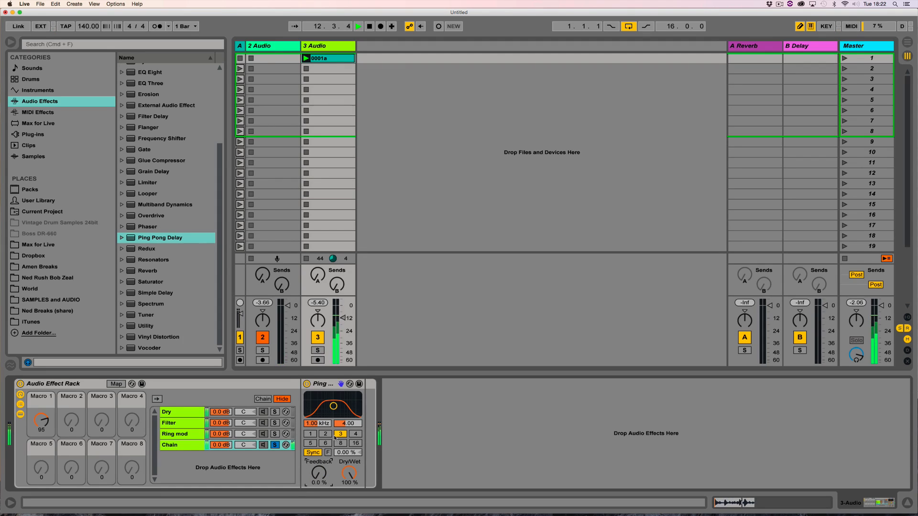
left_click(314, 452)
Map the Ping Pong Delay's delay time to Macro 1 and turn that macro down to about 78
right_click(342, 453)
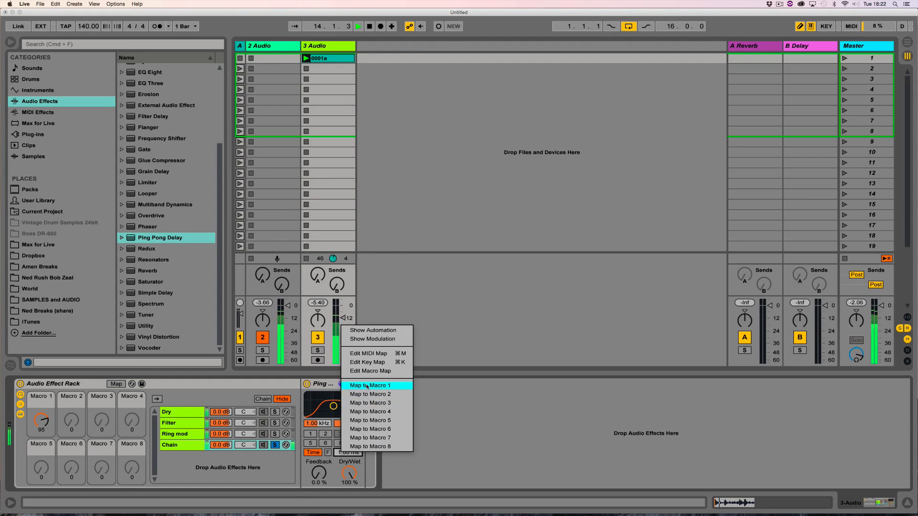
left_click(370, 385)
mouse_move(42, 421)
left_mouse_down()
mouse_move(41, 464)
mouse_move(41, 429)
left_mouse_up()
Set the Ping Pong Delay's transition mode to Repitch and lower Macro 1 to about 56
left_click(326, 384)
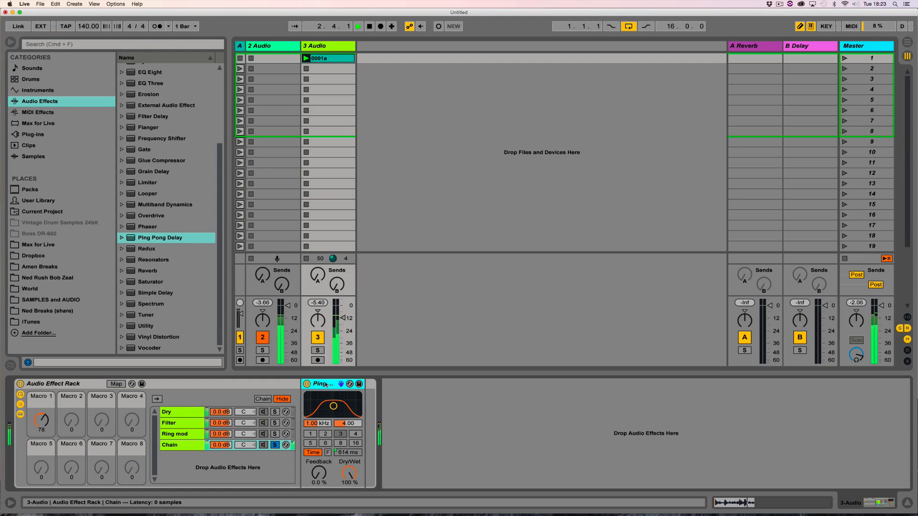
right_click(326, 384)
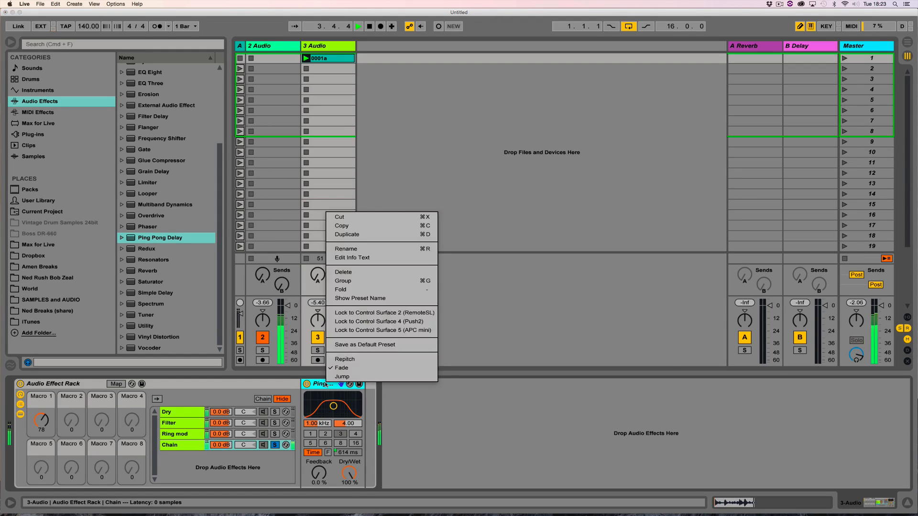
left_click(356, 362)
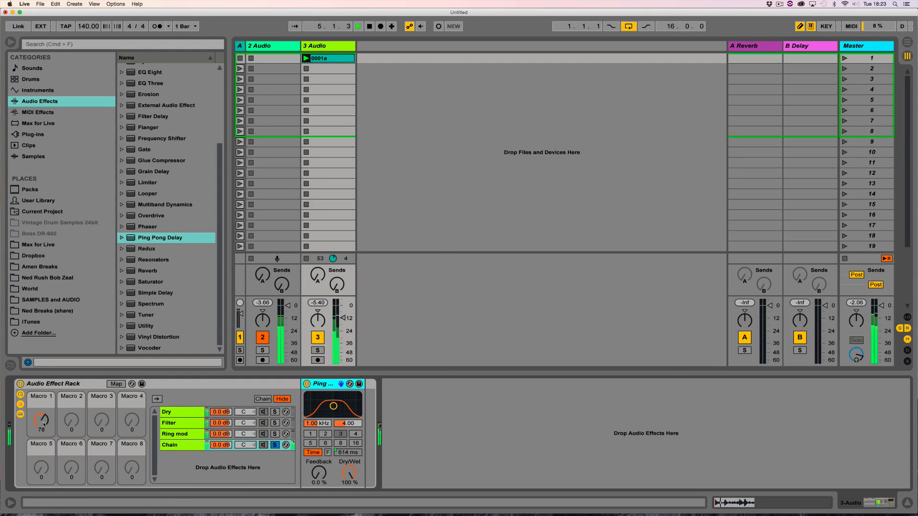
mouse_move(41, 420)
left_mouse_down()
mouse_move(41, 396)
mouse_move(41, 430)
left_mouse_up()
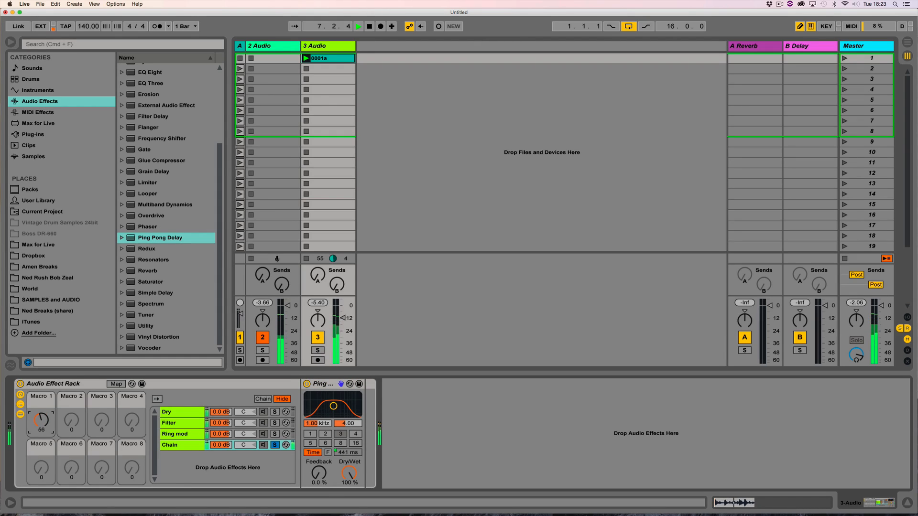
Rename the Ping Pong Delay chain as Wibbly
left_click(178, 446)
key("super+r")
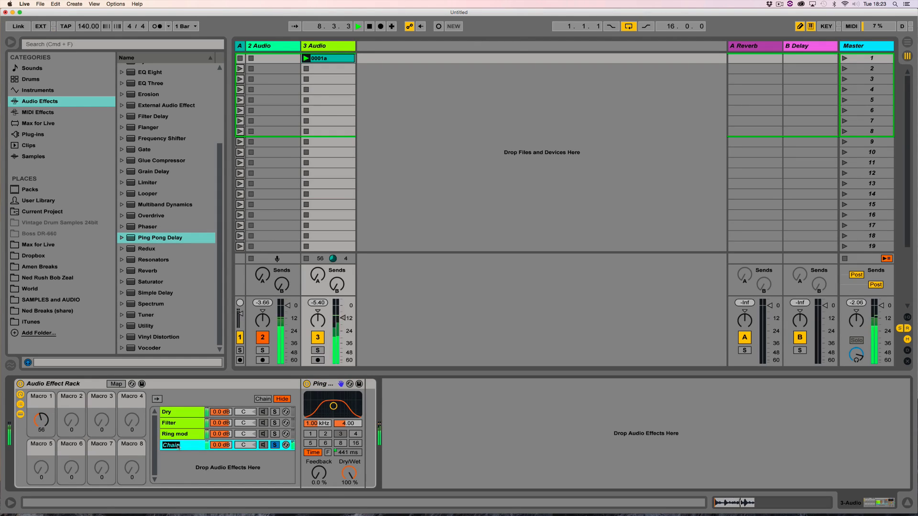
type("Wibbly")
key("Return")
Duplicate the Wibbly chain and name the copy Glitchyt
key("super+d")
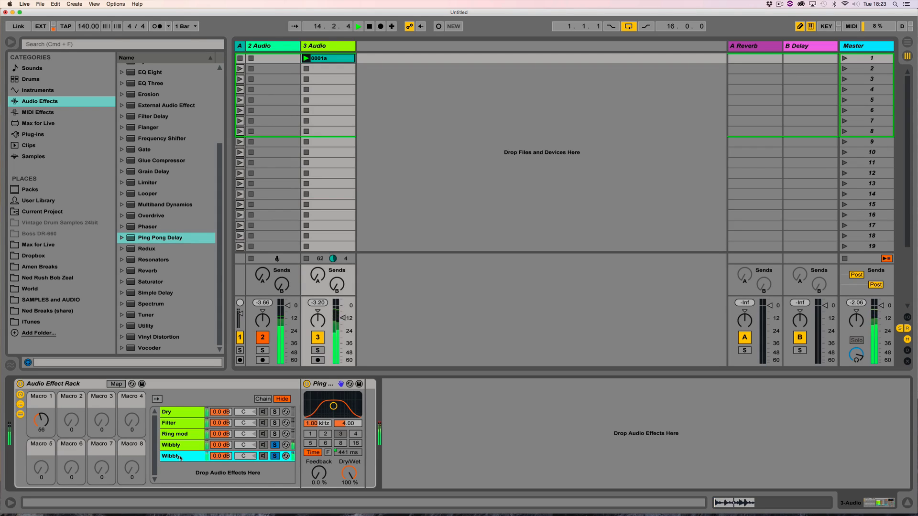
key("c")
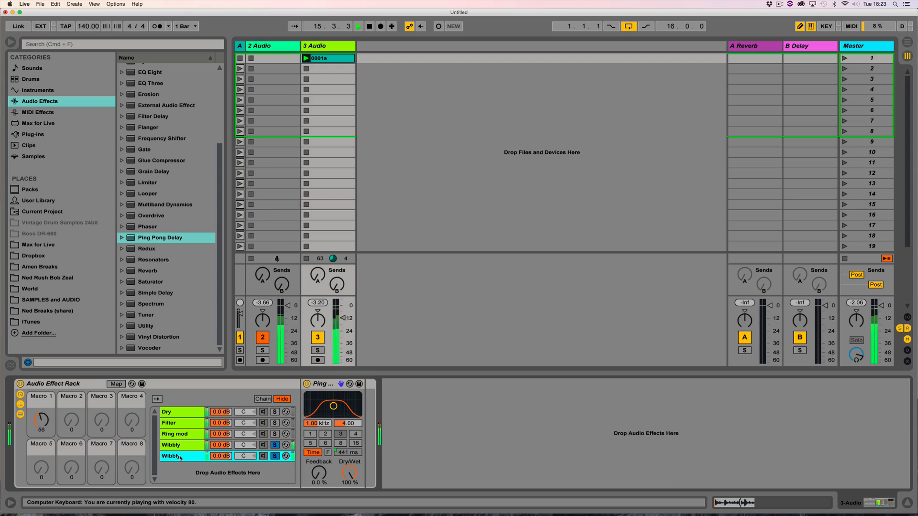
key("super+r")
type("Glitchyt")
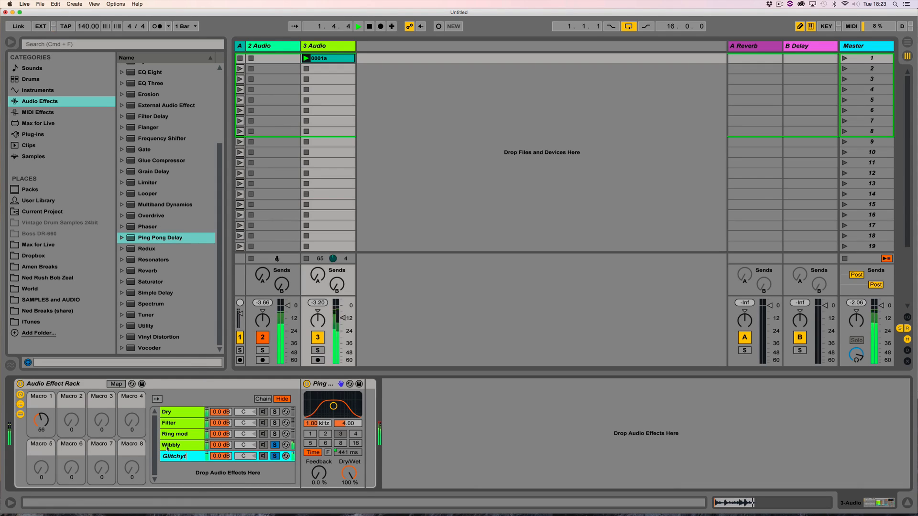
key("Return")
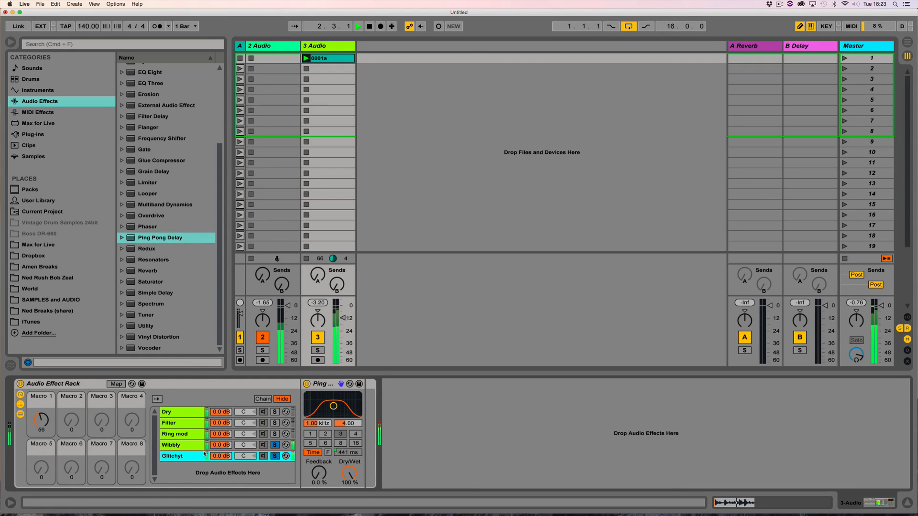
Unsolo the Wibbly chain and replace the Ping Pong Delay in the Glitchyt chain with a Simple Delay
left_click(275, 445)
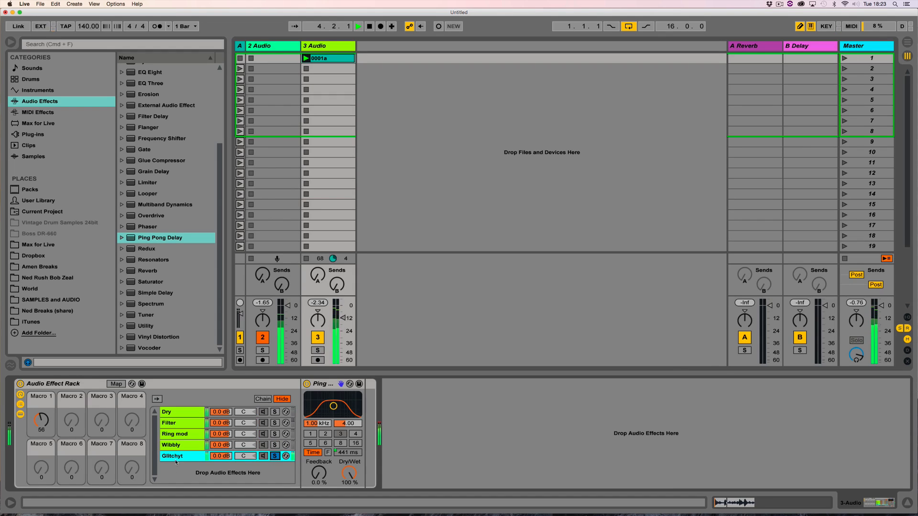
left_click(325, 389)
key("Delete")
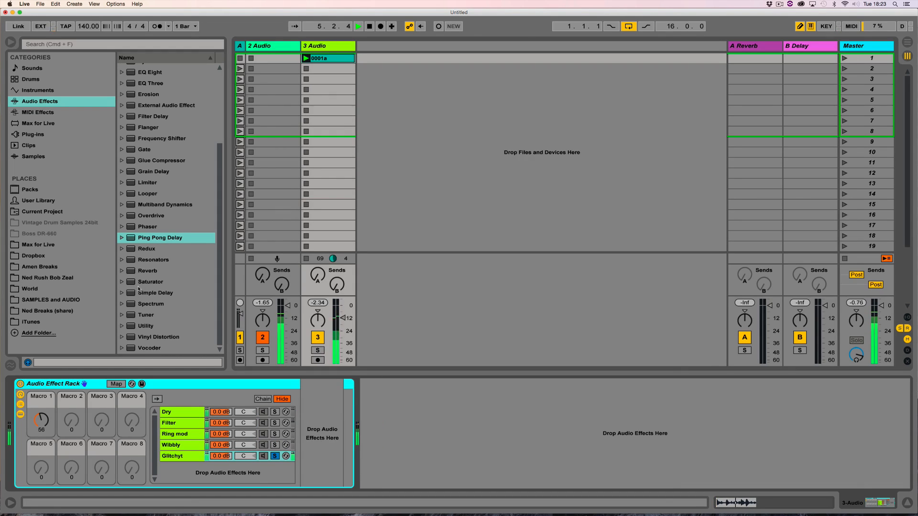
left_click_drag(135, 295, 329, 433)
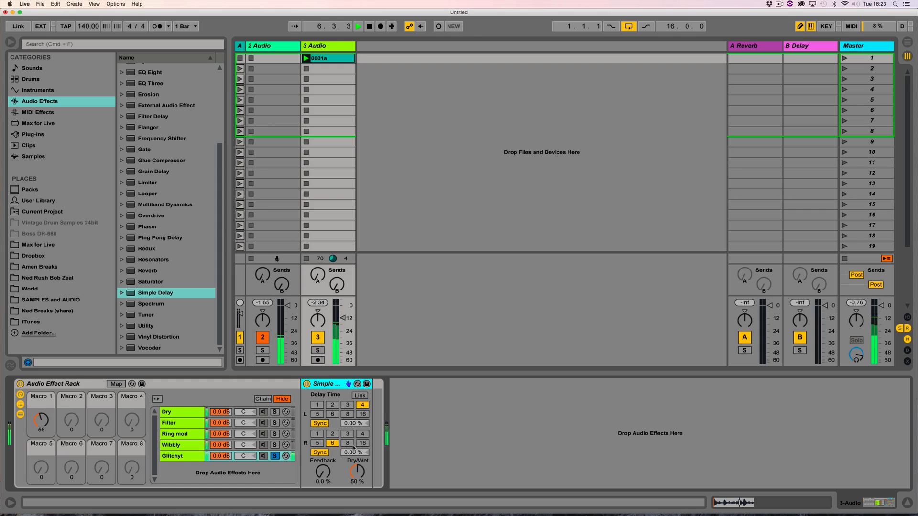
Switch both Simple Delay channels to Time mode with 1.00 ms left and about 3.34 ms right, and raise dry/wet to about 98%
left_click(327, 424)
left_click(328, 453)
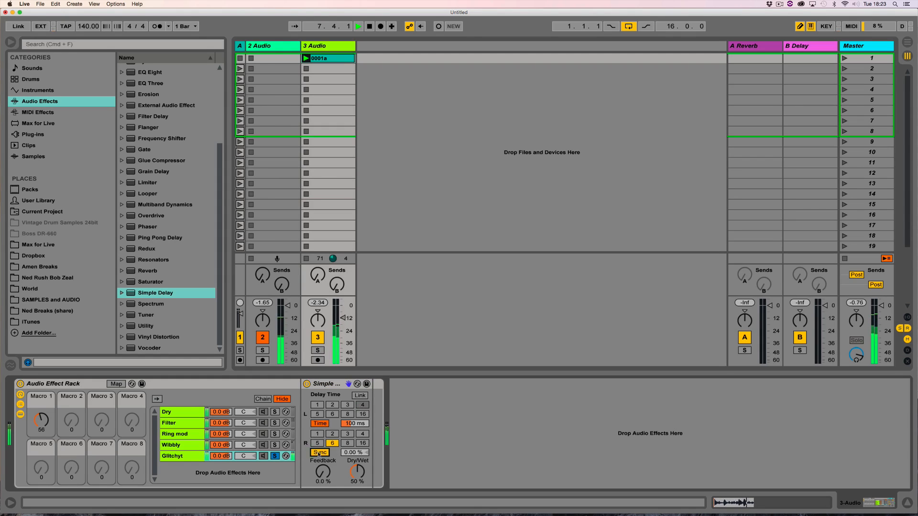
mouse_move(357, 472)
left_mouse_down()
mouse_move(357, 460)
mouse_move(343, 473)
left_mouse_up()
left_click_drag(355, 424, 354, 445)
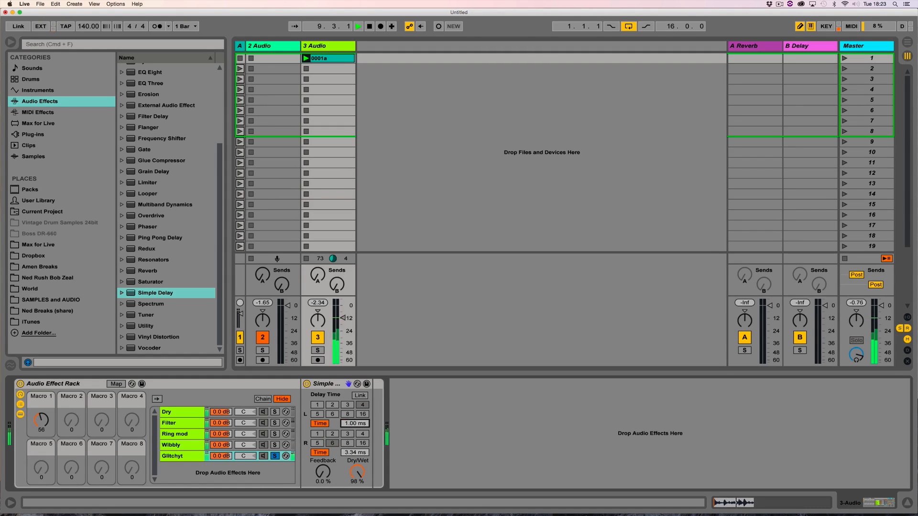
Map the Simple Delay's left and right delay times to Macro 1
right_click(351, 424)
left_click(373, 359)
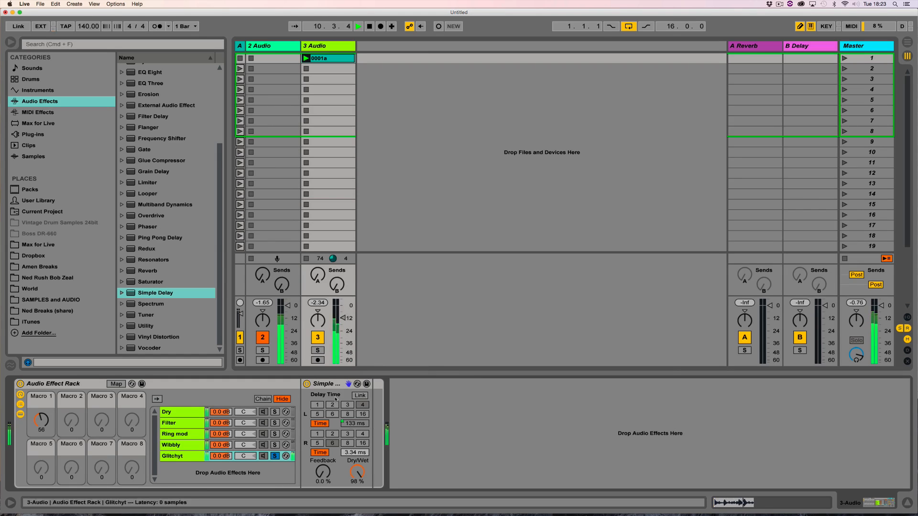
right_click(343, 454)
left_click(382, 385)
Set the minimum of the R Time Delay mapping to 2.00 ms and sweep Macro 1, leaving it at about 65
left_click(116, 384)
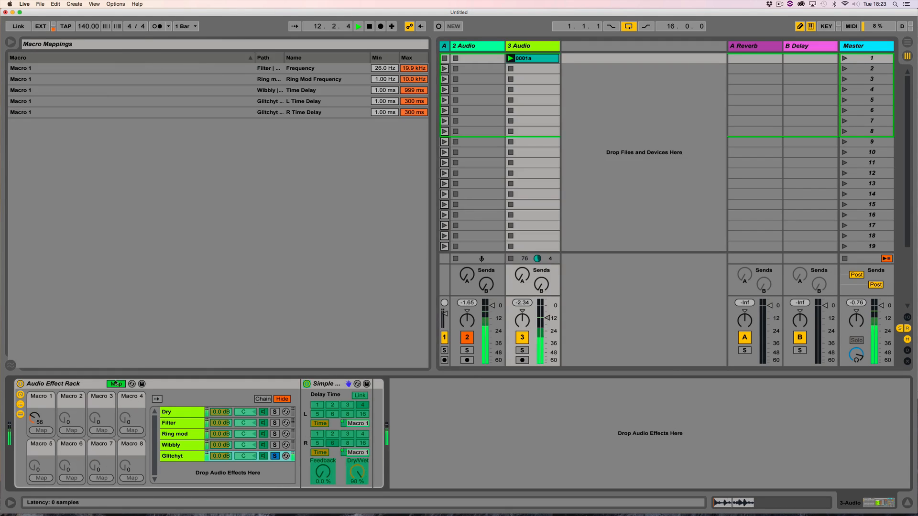
left_click(385, 113)
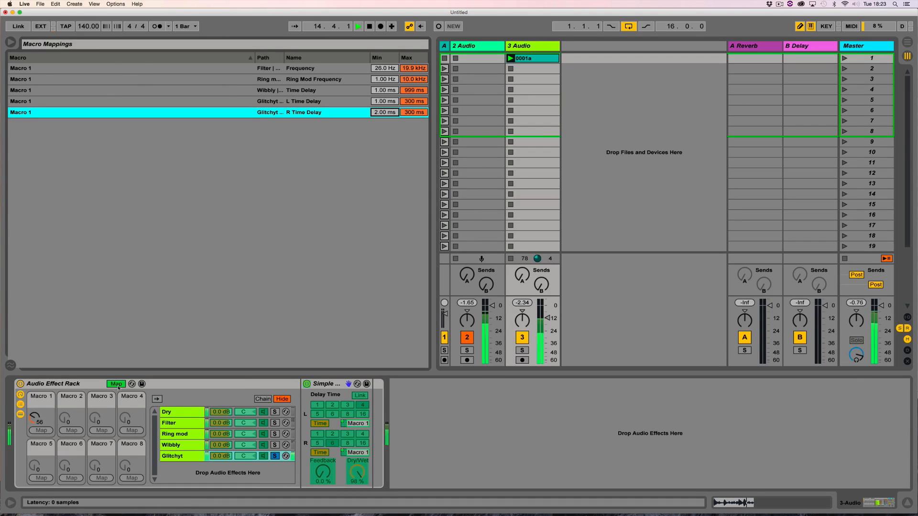
left_click(117, 384)
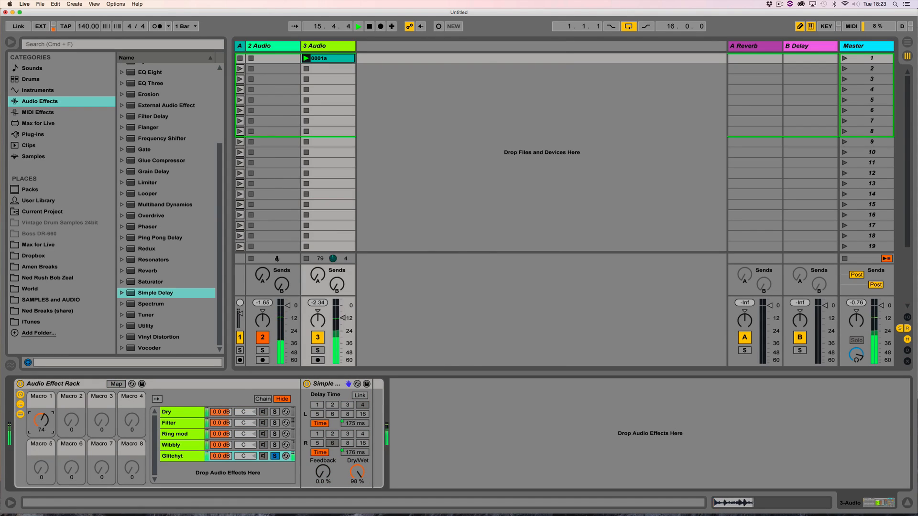
left_click_drag(41, 420, 41, 427)
mouse_move(41, 420)
left_mouse_down()
mouse_move(41, 432)
mouse_move(41, 416)
left_mouse_up()
left_click_drag(41, 420, 41, 432)
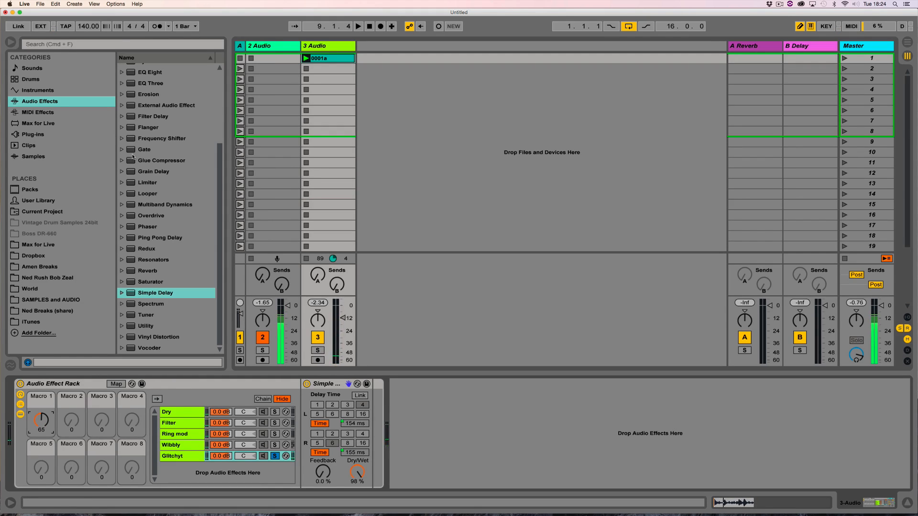
Add a Gate as a new chain in the rack, solo that chain and start playback
left_click_drag(132, 156, 193, 474)
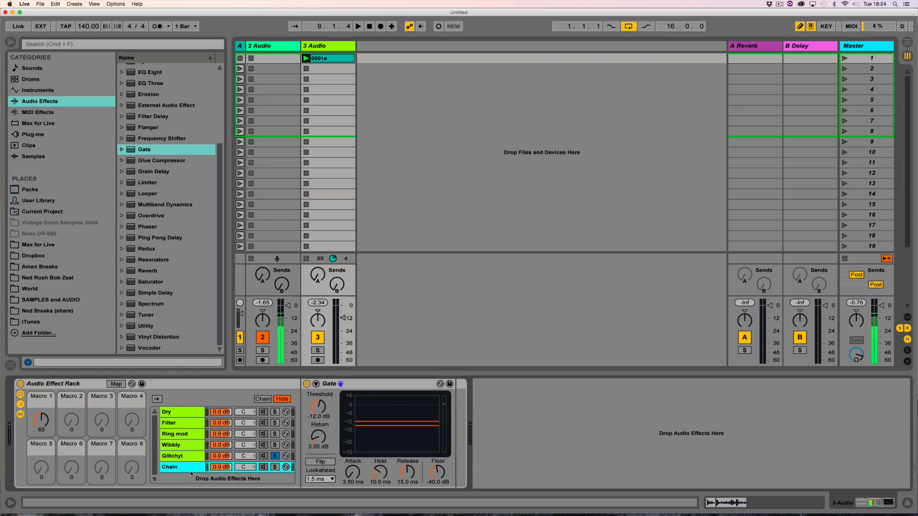
left_click(275, 467)
key("space")
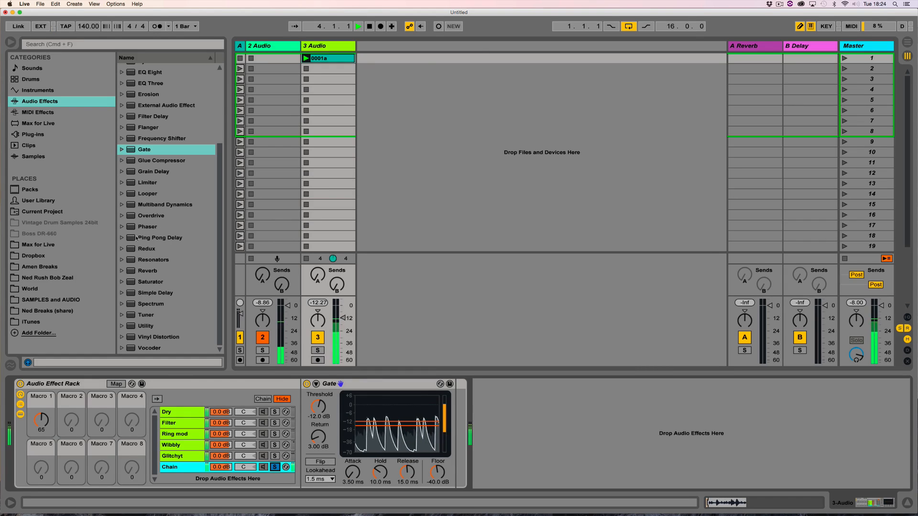
Add a Reverb after the Gate with dry/wet about 71%, decay time about 57.3 s and size 500
left_click_drag(148, 271, 460, 395)
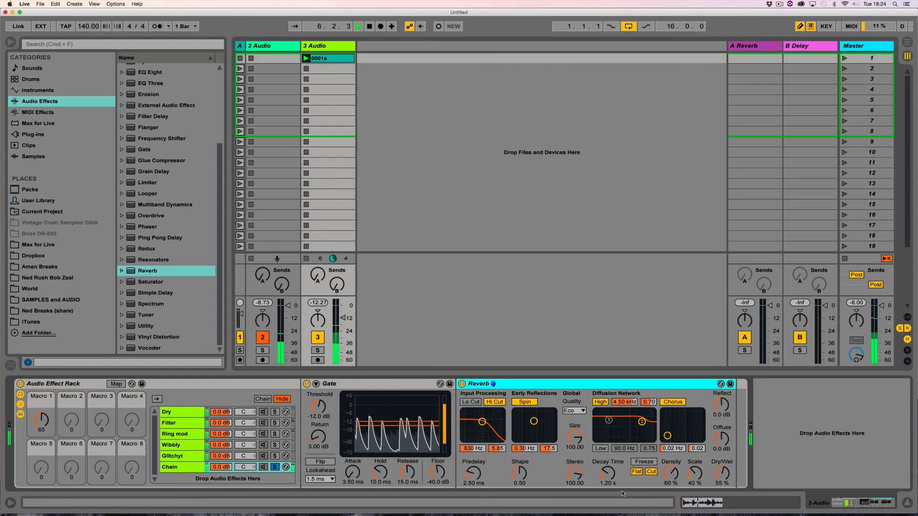
left_click_drag(721, 474, 722, 464)
left_click_drag(608, 473, 575, 411)
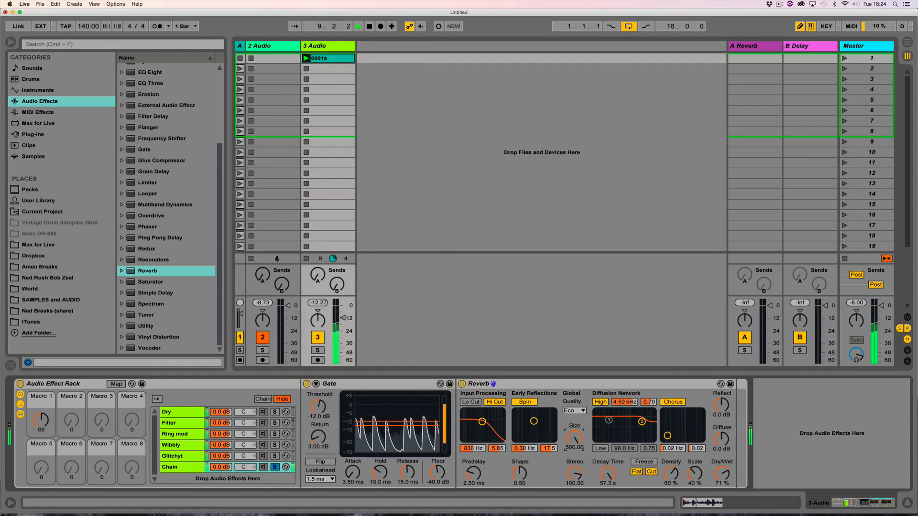
Map the Reverb's size and decay time to Macro 1 and lower that macro to about 38 during playback
right_click(575, 438)
left_click(590, 372)
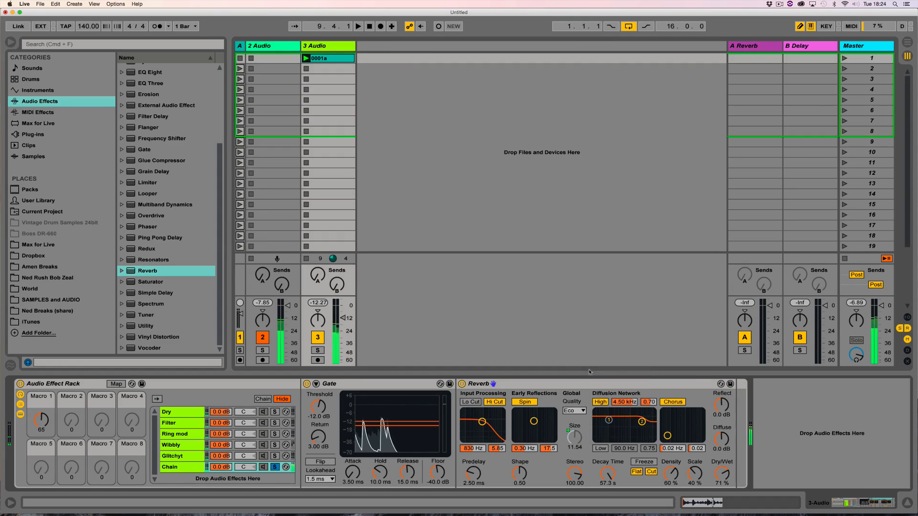
right_click(608, 474)
left_click(616, 411)
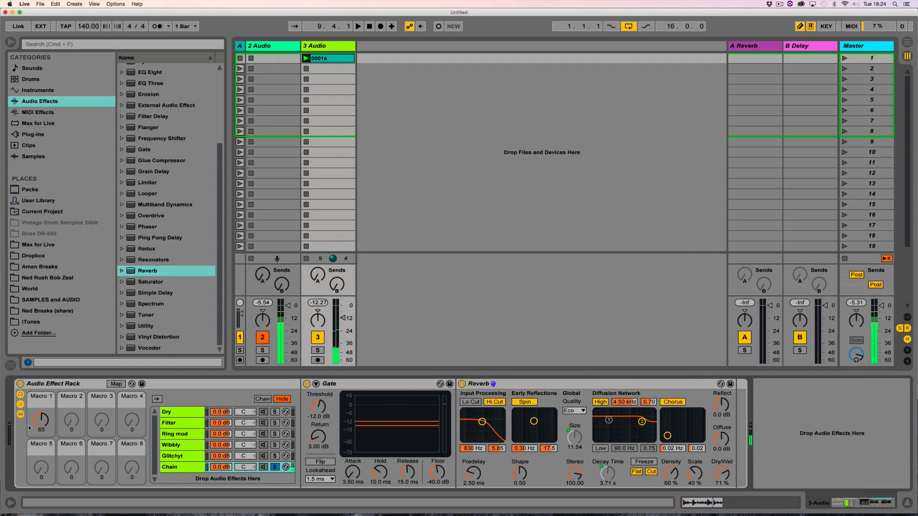
key("space")
mouse_move(30, 428)
left_mouse_down()
mouse_move(30, 448)
mouse_move(30, 409)
mouse_move(30, 446)
mouse_move(29, 437)
left_mouse_up()
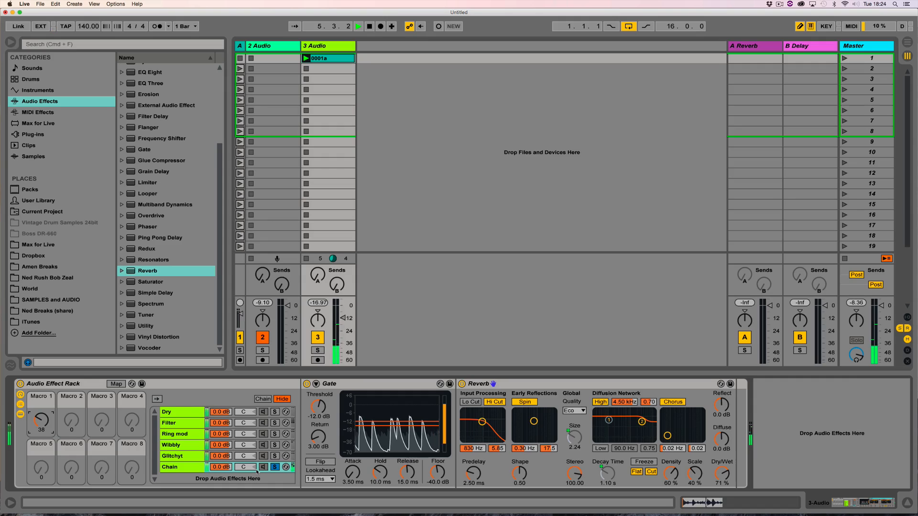
Unsolo the Gate and Reverb chain, then add a Beat Repeat as a new chain and play it soloed
left_click(274, 468)
key("space")
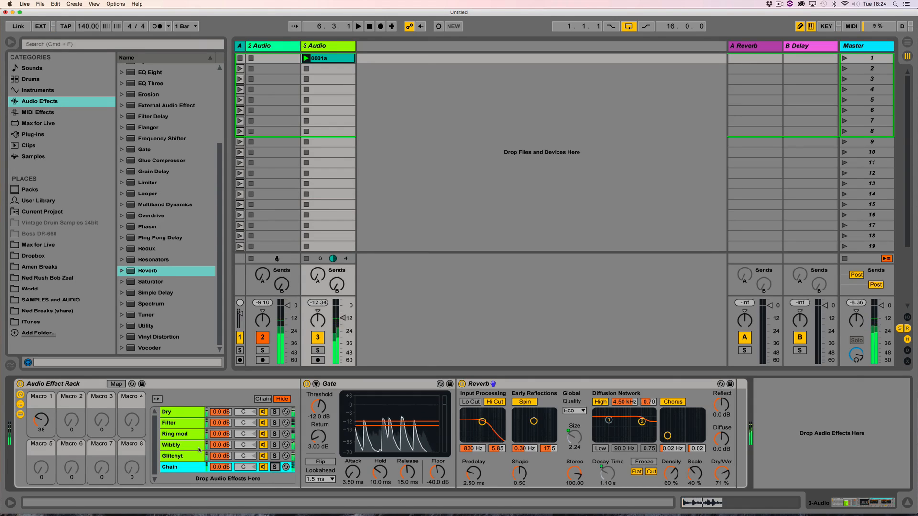
scroll(189, 125, "up", 5)
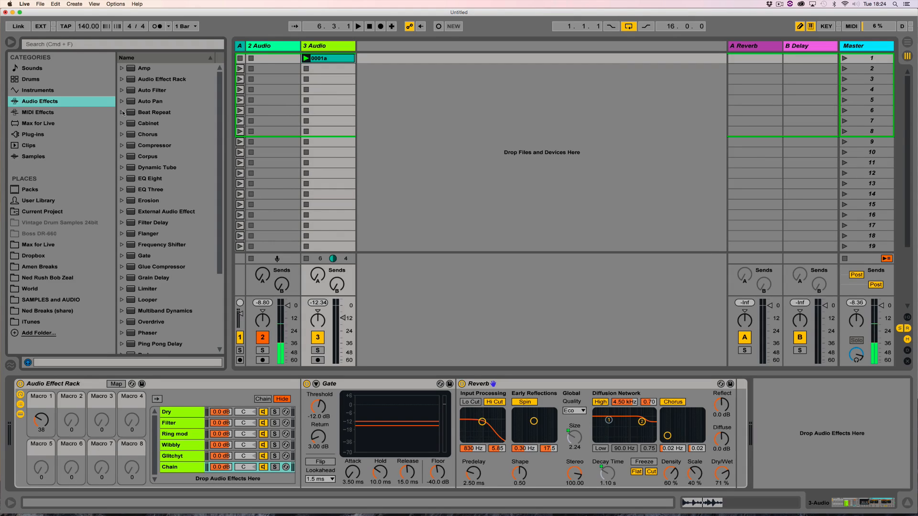
left_click_drag(129, 113, 182, 473)
left_click(275, 478)
key("space")
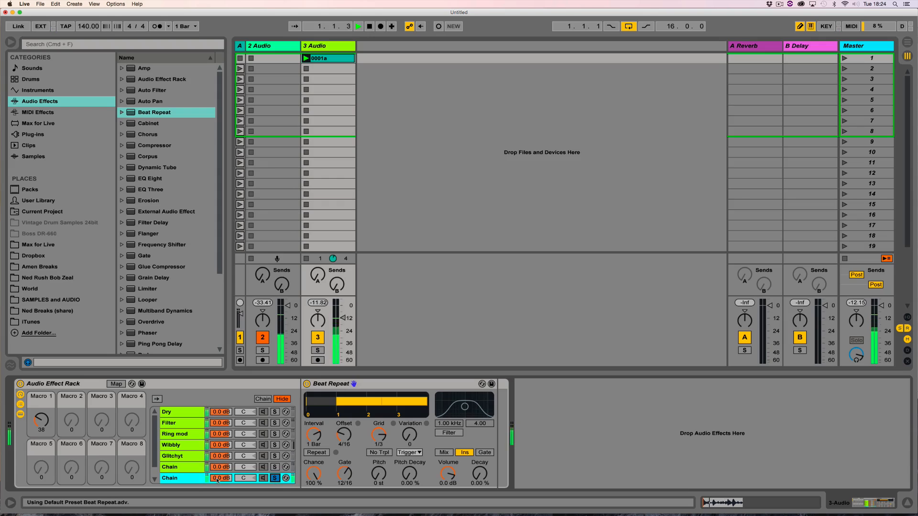
Rename the Gate and Reverb chain as Gate reverb and select the Beat Repeat chain
left_click(184, 467)
key("super+r")
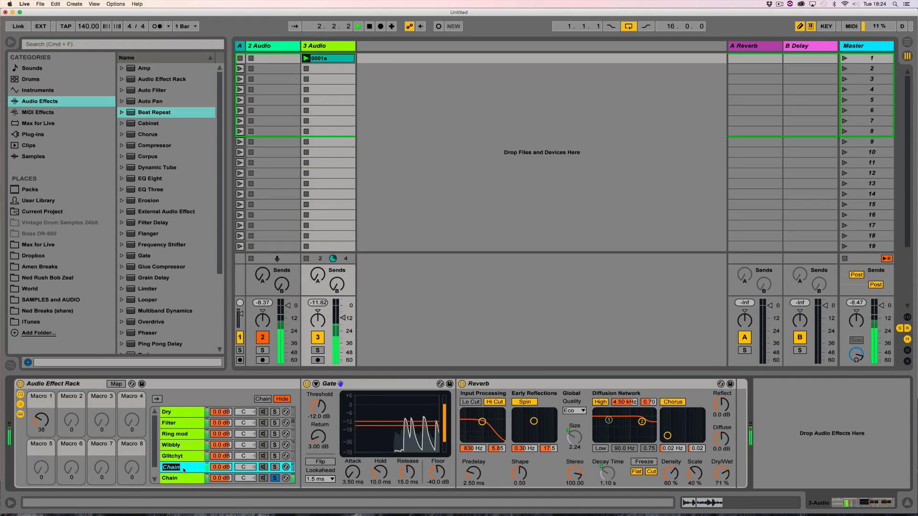
type("Gate")
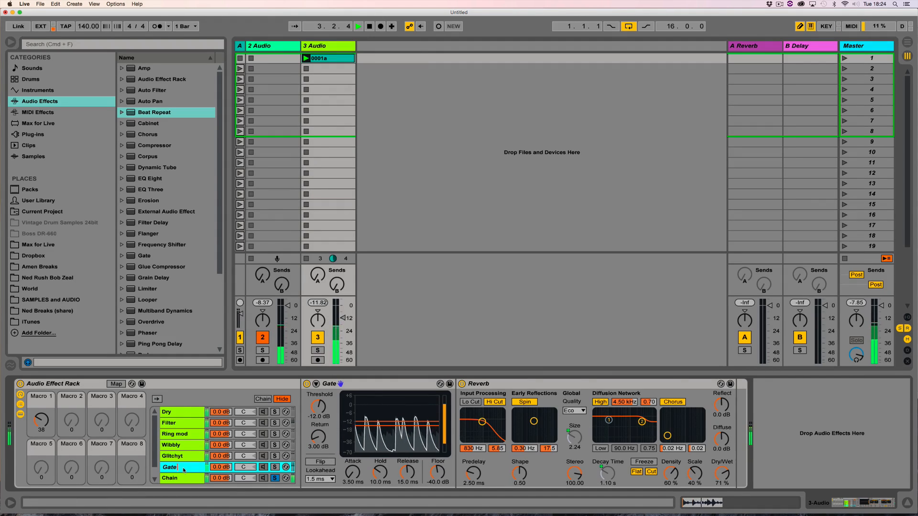
type(" reverb")
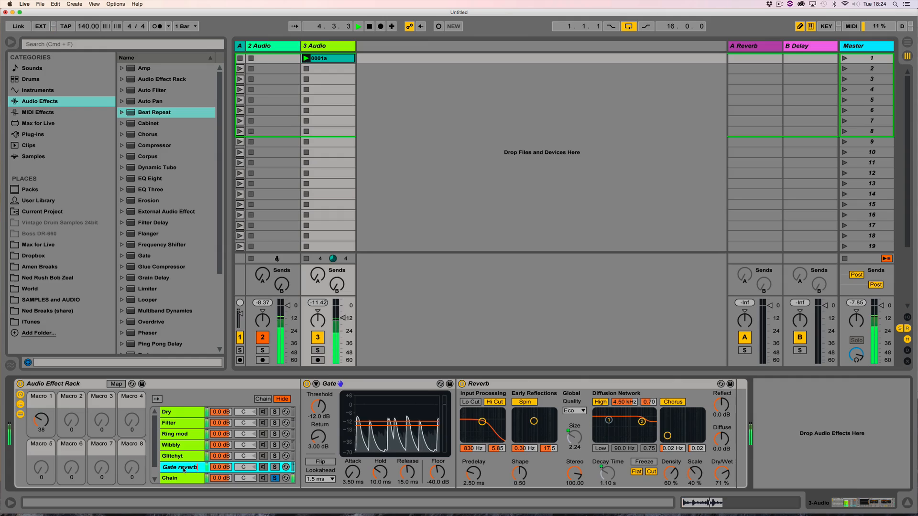
key("Return")
left_click(182, 477)
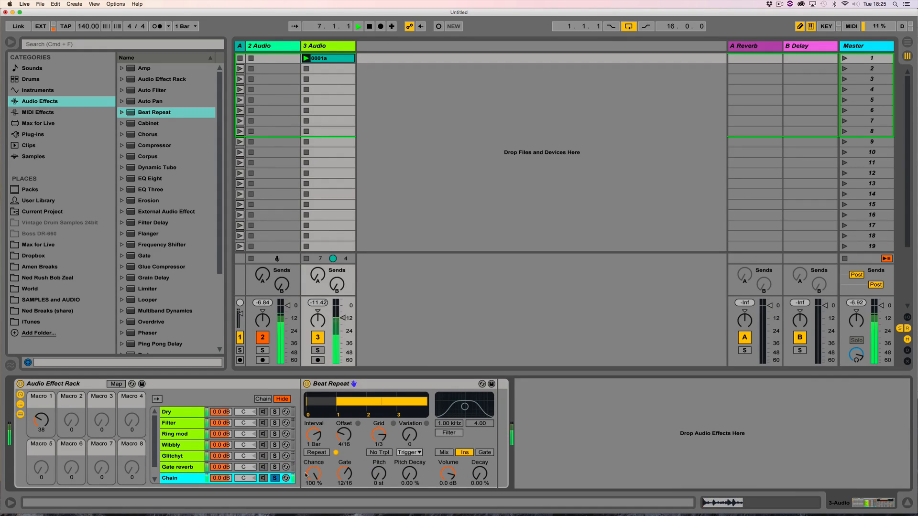
Try the Beat Repeat's chance at 0% and 100%, and toggle its Repeat switch on and off
left_click_drag(315, 472, 315, 515)
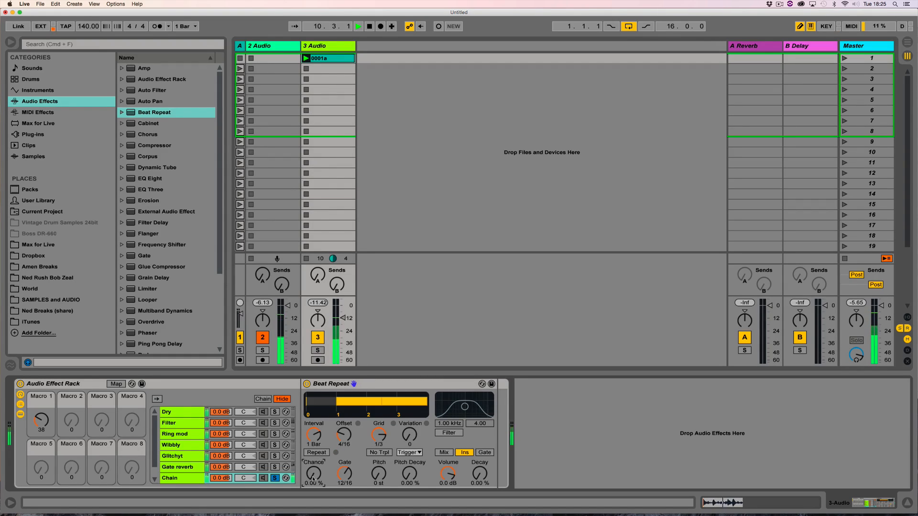
left_click_drag(313, 480, 313, 437)
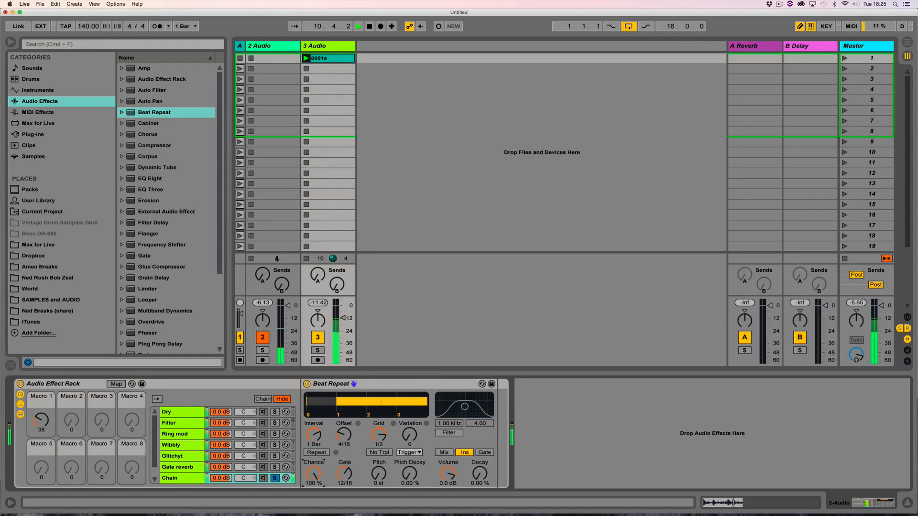
left_click(325, 452)
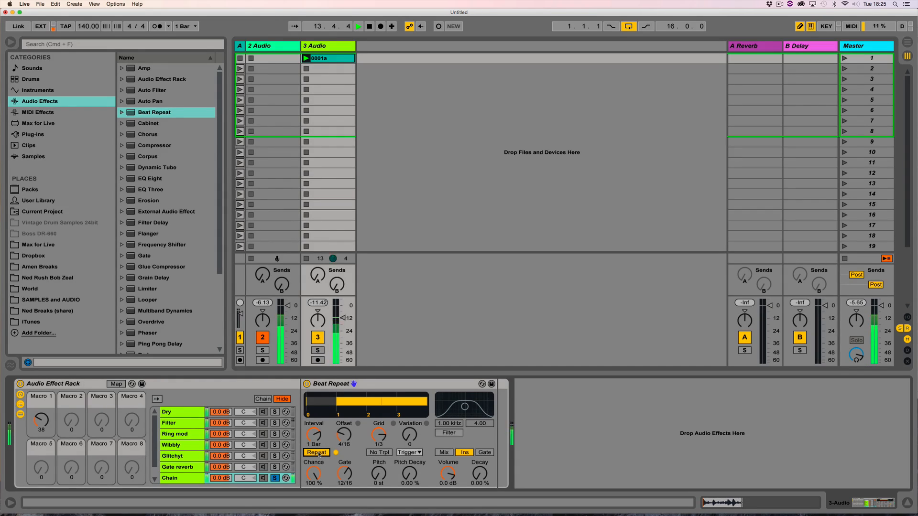
left_click(319, 454)
Set the Beat Repeat's offset to 0 and gate to 1 Bar, and map its grid to Macro 1
left_click_drag(340, 441, 343, 471)
left_click_drag(379, 434, 379, 447)
right_click(379, 436)
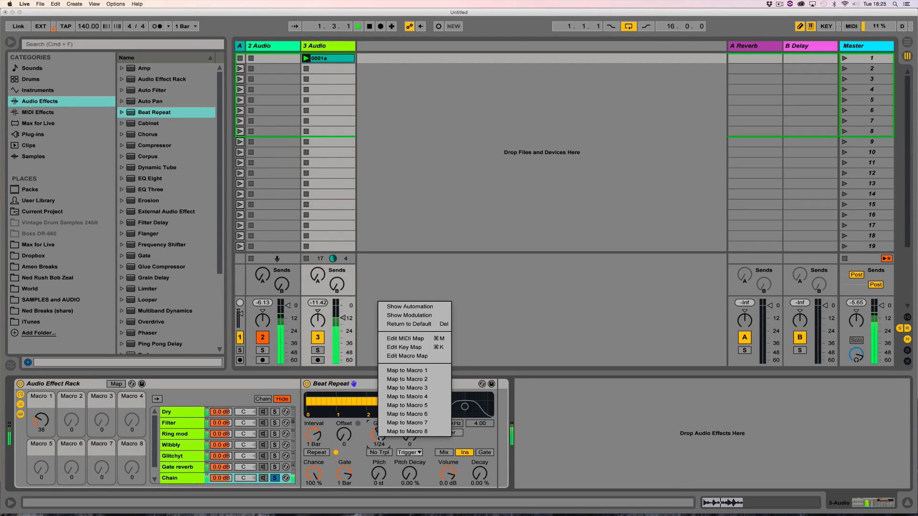
left_click(394, 371)
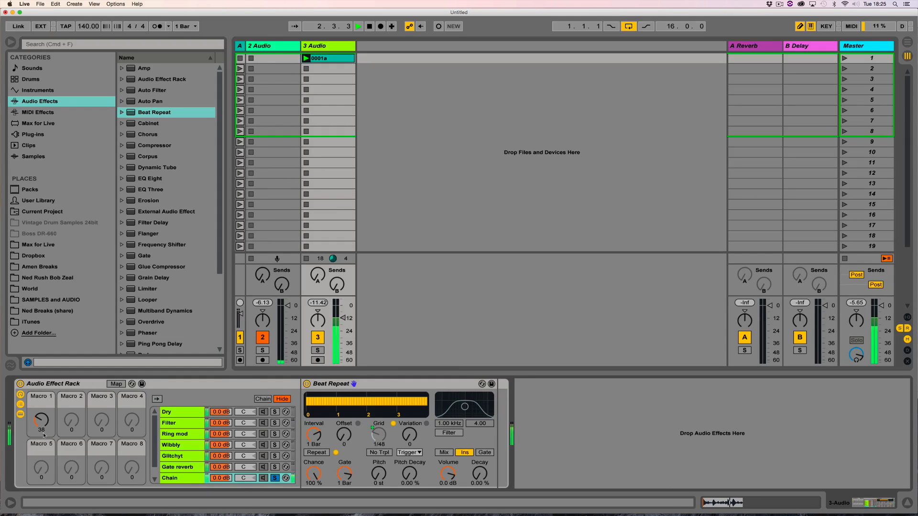
Try Macro 1 at about 62 with the Beat Repeat's interval at 1/8, and return the interval to 1 Bar
mouse_move(43, 435)
left_mouse_down()
mouse_move(43, 419)
mouse_move(44, 436)
mouse_move(43, 427)
left_mouse_up()
left_click_drag(313, 435, 314, 447)
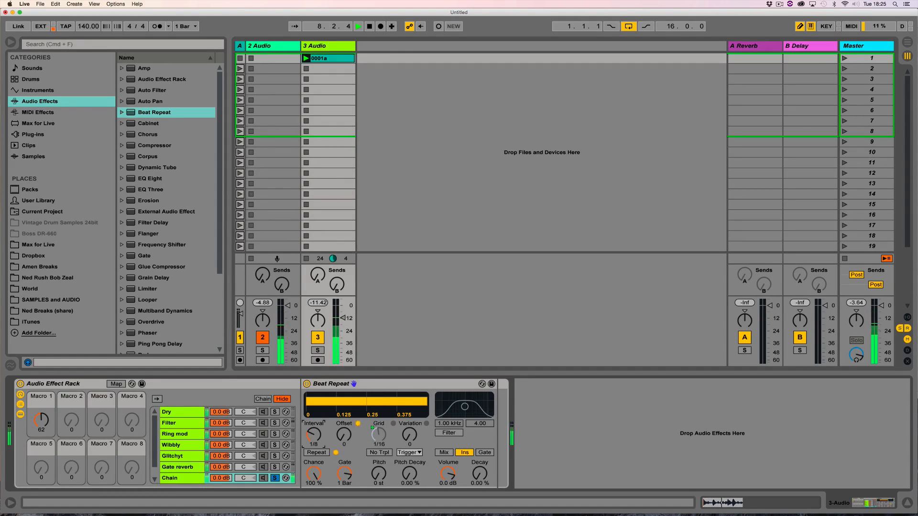
left_click_drag(313, 447, 314, 435)
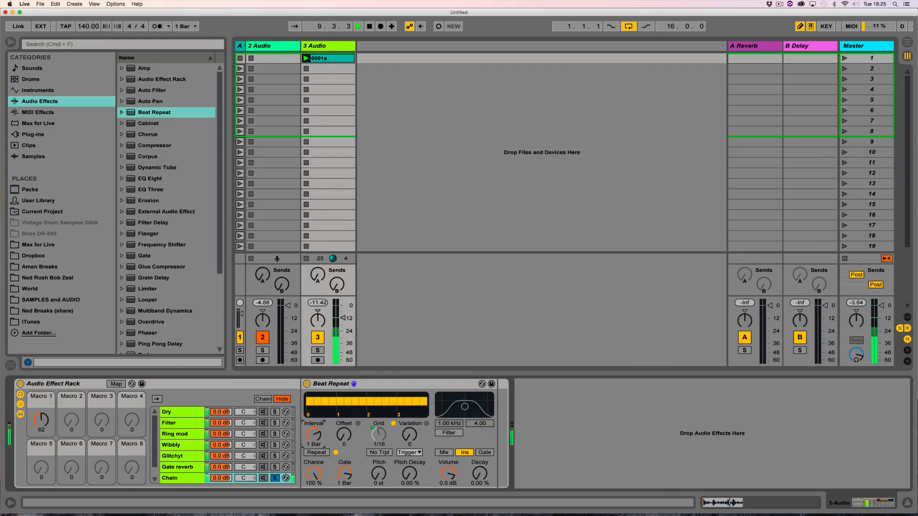
Turn Macro 1 up to 127 and map the Beat Repeat's interval to it
left_click_drag(41, 421, 41, 390)
right_click(319, 435)
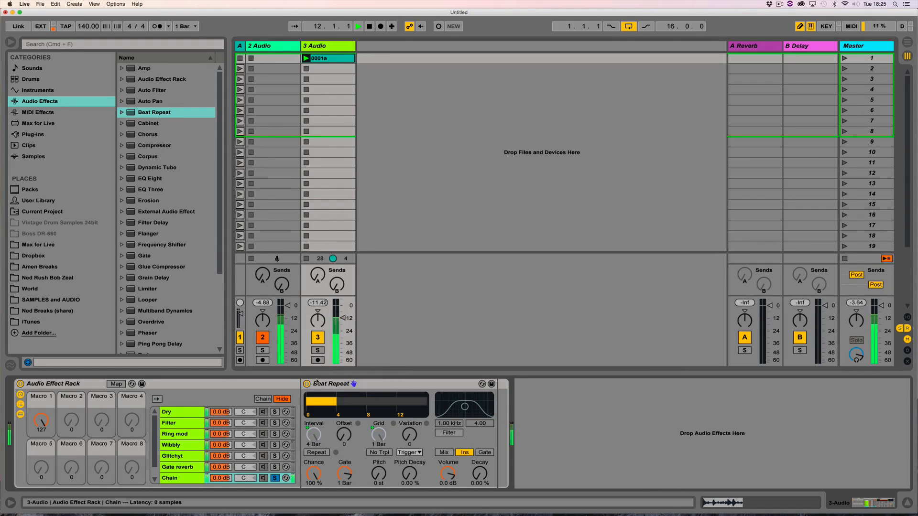
left_click(334, 377)
Limit the Beat Repeat interval's macro mapping range to a minimum of 1/16 and a maximum of 1 Bar
left_click(120, 385)
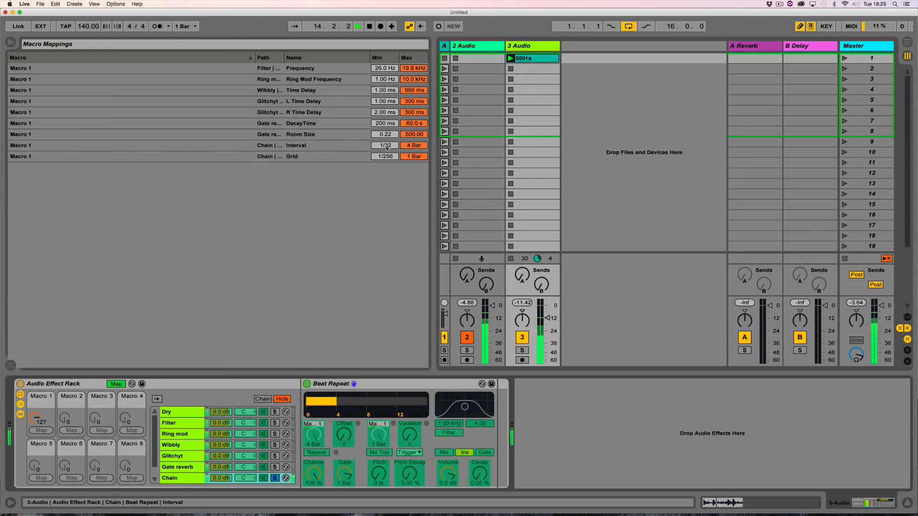
left_click_drag(413, 146, 413, 158)
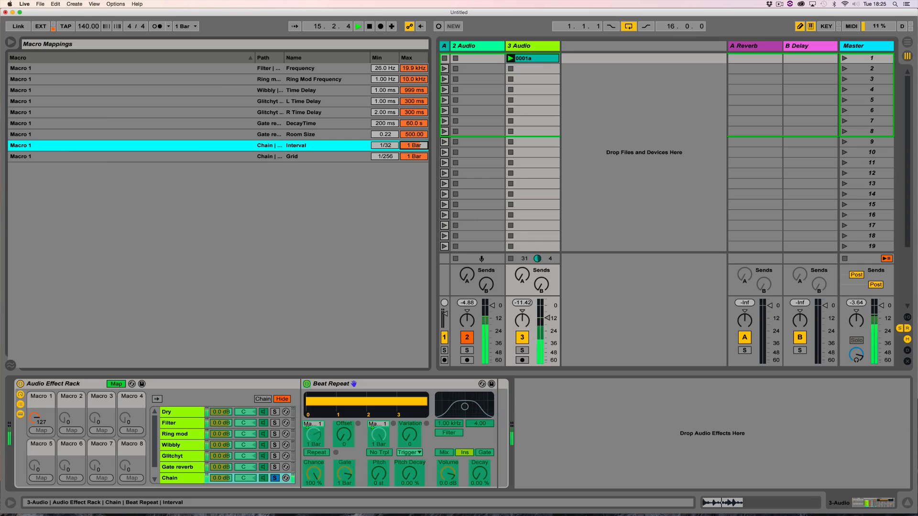
left_click(380, 146)
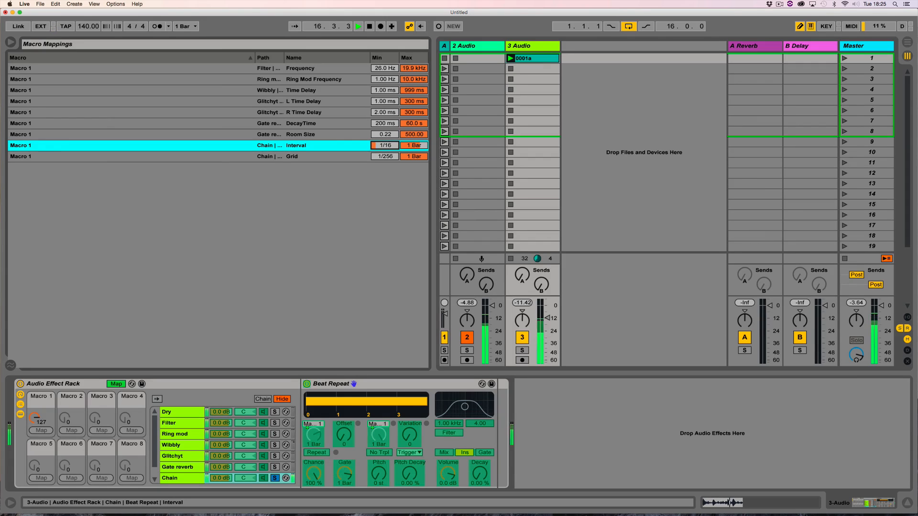
Leave macro mapping and try Macro 1 at 100 on the Beat Repeat chain
key("super+m")
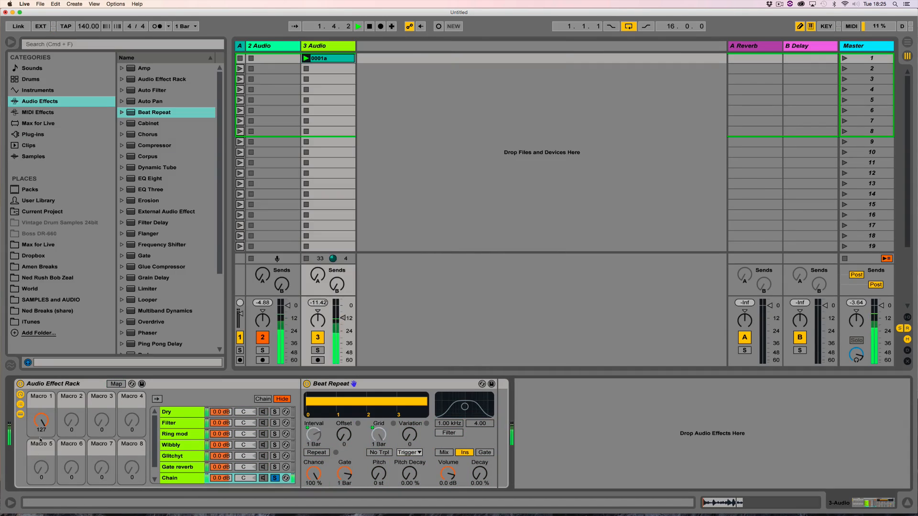
mouse_move(41, 421)
left_mouse_down()
mouse_move(41, 461)
mouse_move(41, 424)
left_mouse_up()
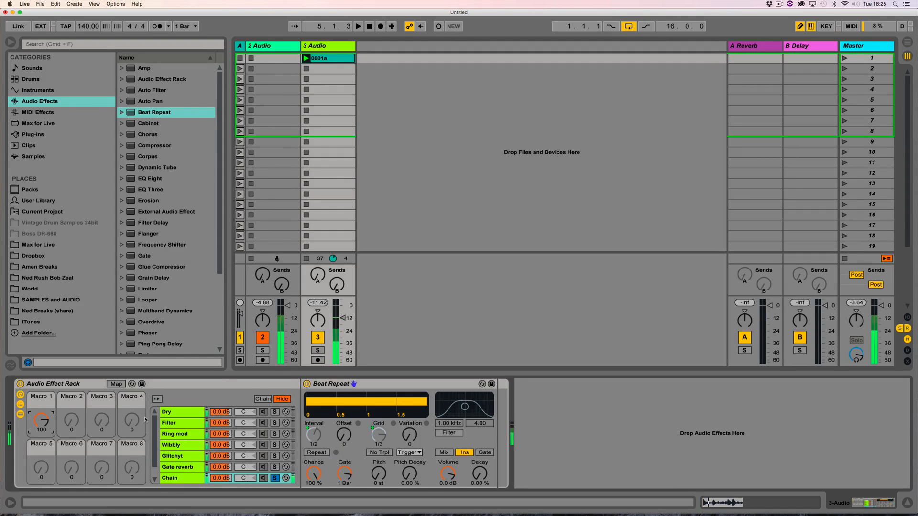
left_click(190, 478)
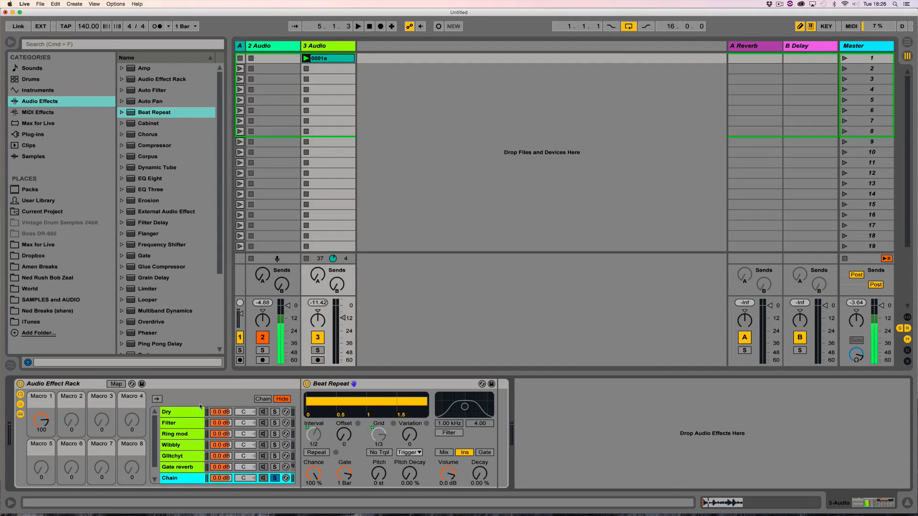
Stretch the chain-select zones of all seven chains to 127 and distribute their ranges equally
left_click(262, 400)
key("super+a")
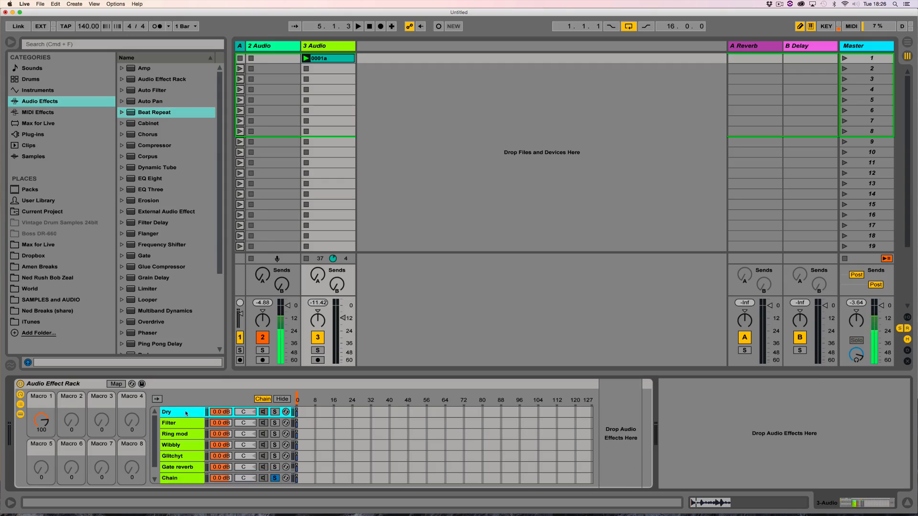
scroll(191, 445, "down", 1)
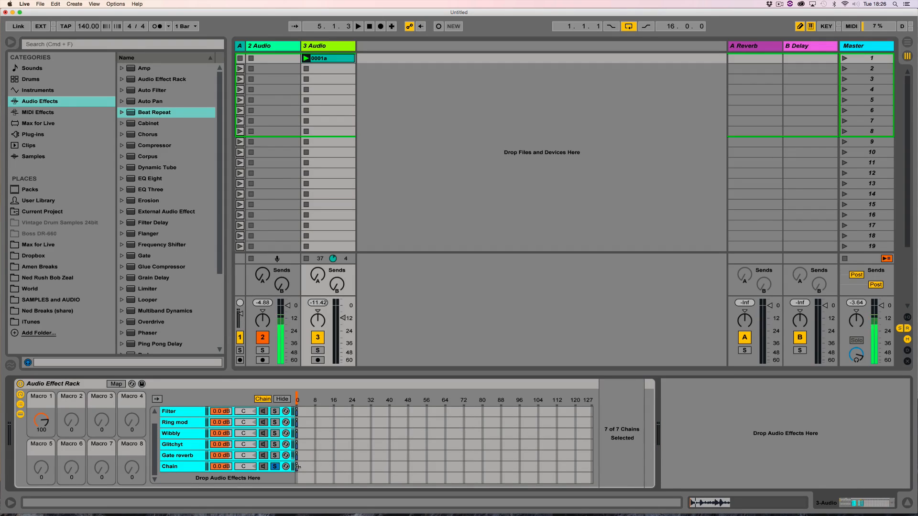
left_click_drag(298, 466, 594, 464)
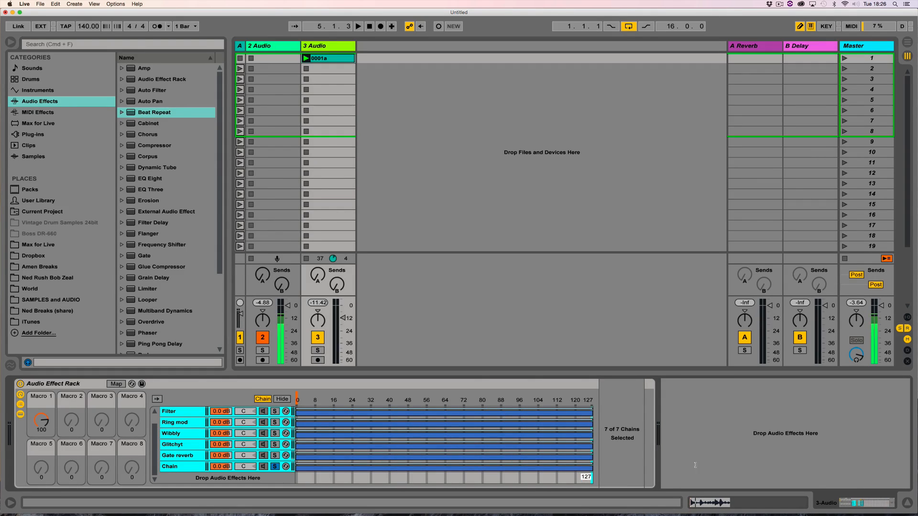
right_click(411, 424)
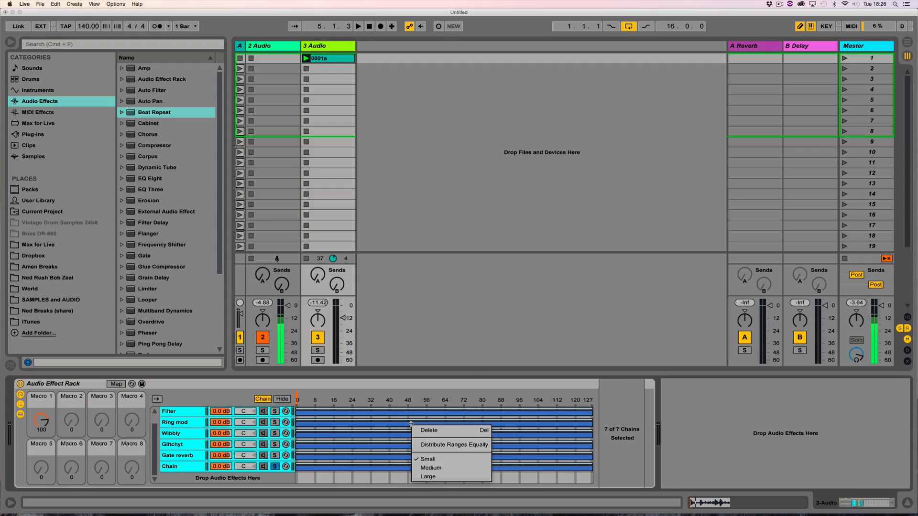
left_click(442, 446)
scroll(411, 434, "up", 1)
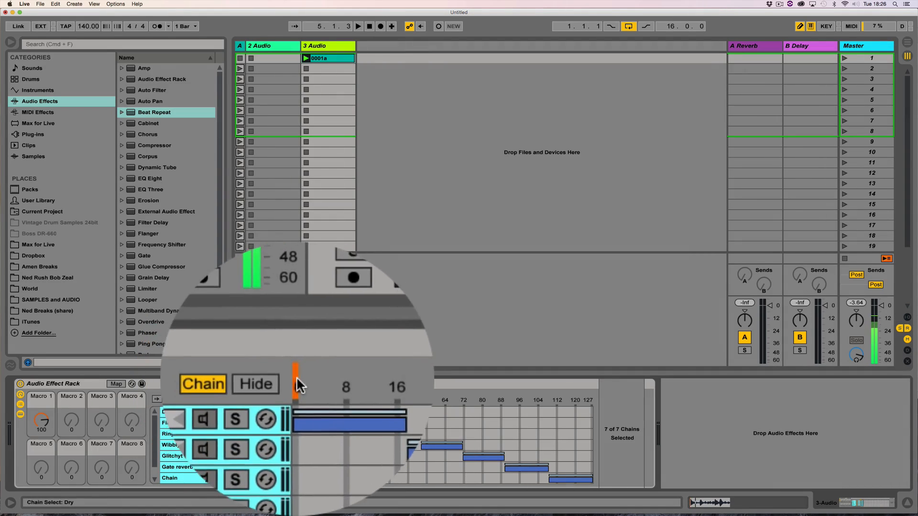
Map the rack's chain selector to Macro 2 and turn that macro up to about 42
left_click(296, 399)
left_click_drag(296, 399, 296, 392)
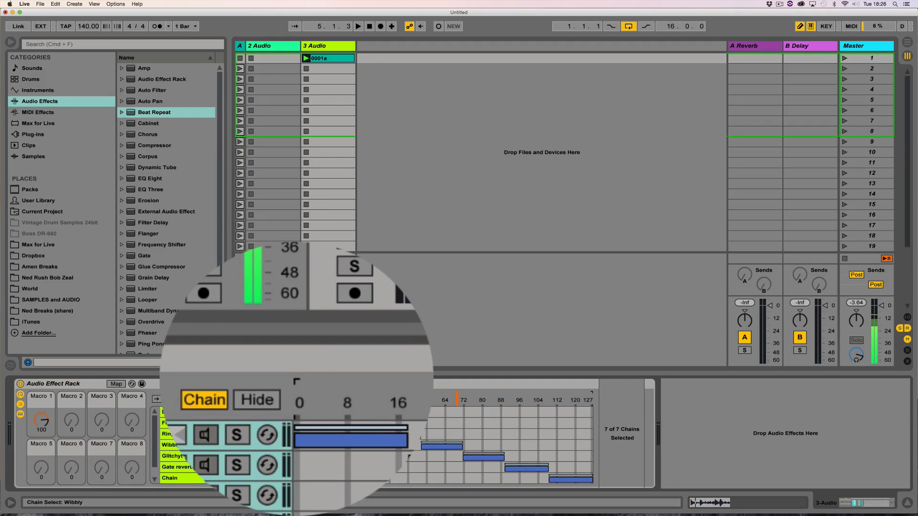
right_click(297, 397)
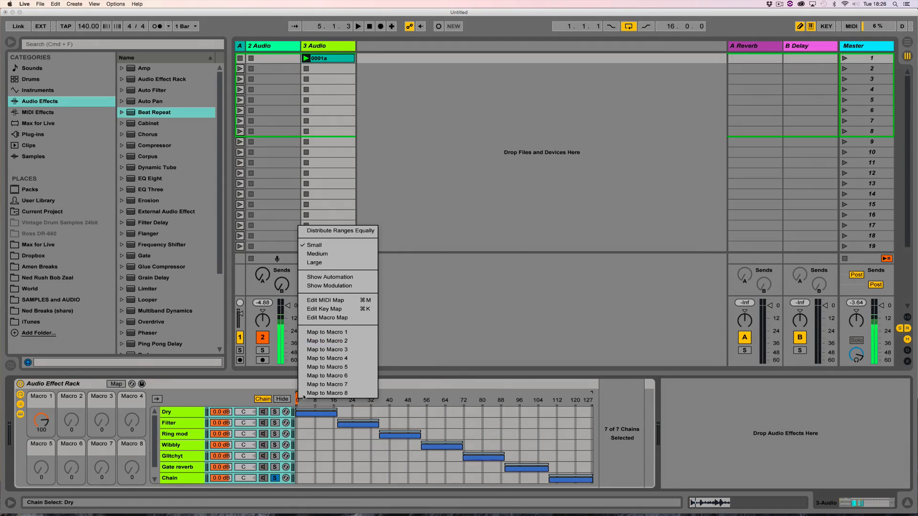
left_click(324, 341)
left_click_drag(72, 421, 71, 407)
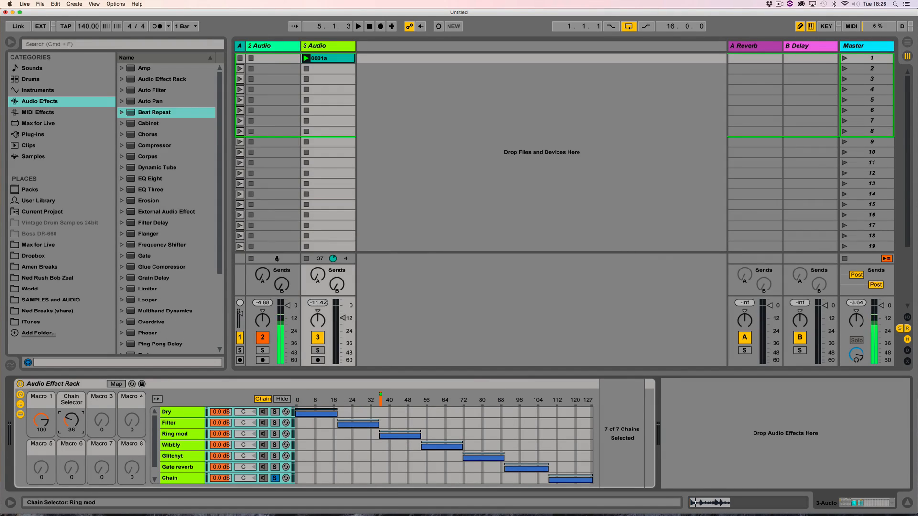
Unsolo the Beat Repeat chain and audition both macros during playback, leaving Macro 1 at 51 and Chain Selector at 3
left_click(182, 479)
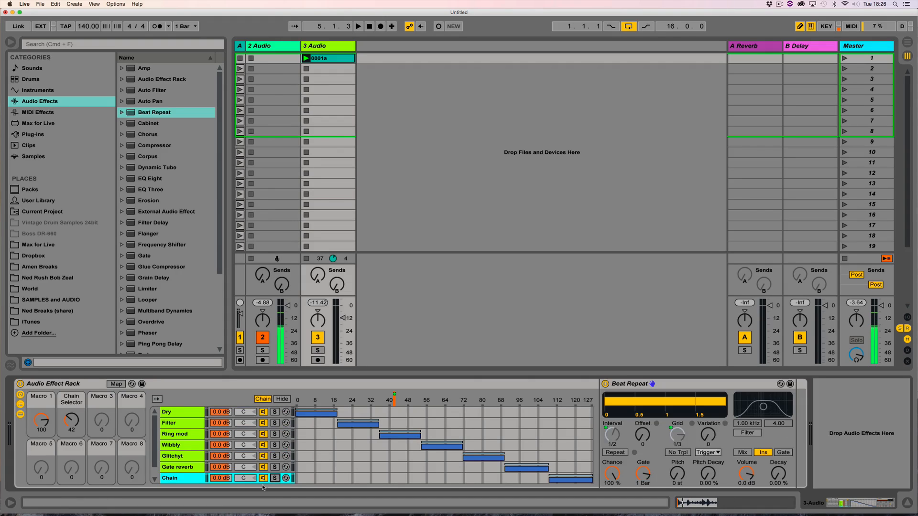
key("space")
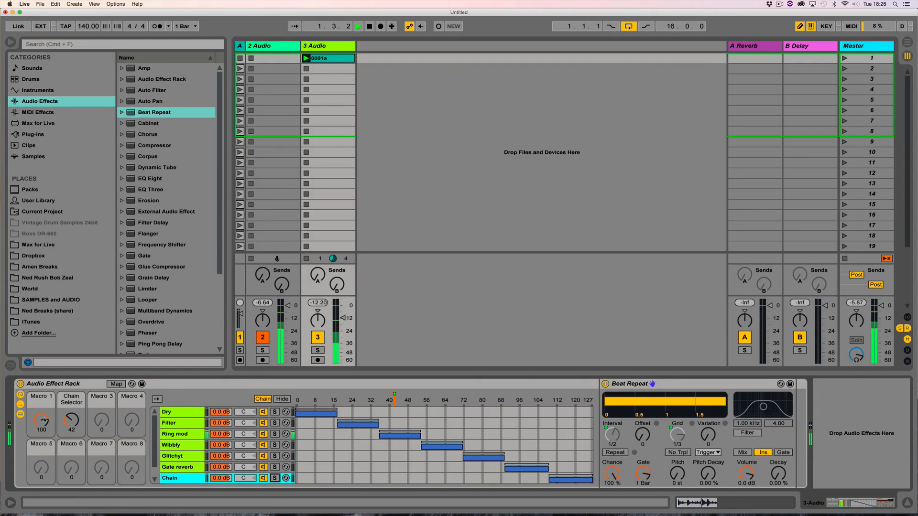
left_click_drag(41, 420, 71, 456)
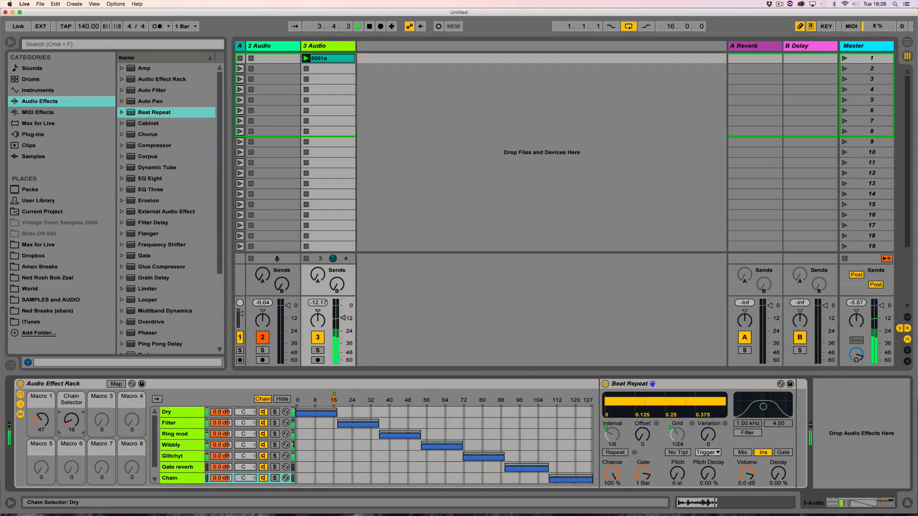
mouse_move(41, 420)
left_mouse_down()
mouse_move(71, 412)
mouse_move(72, 400)
mouse_move(41, 413)
mouse_move(41, 425)
mouse_move(68, 427)
mouse_move(68, 440)
left_mouse_up()
Rename Macro 1 of the Audio Effect Rack to "Tweeeek"
left_click(330, 59)
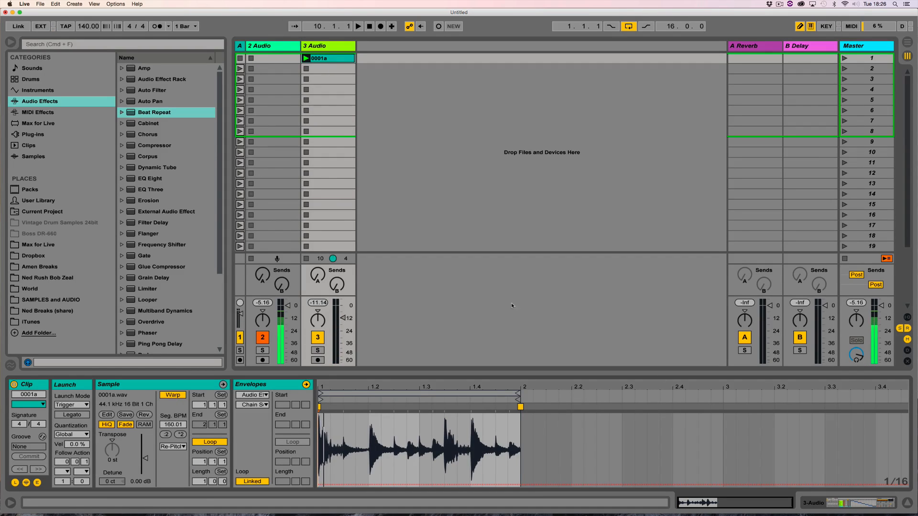
key("shift+Tab")
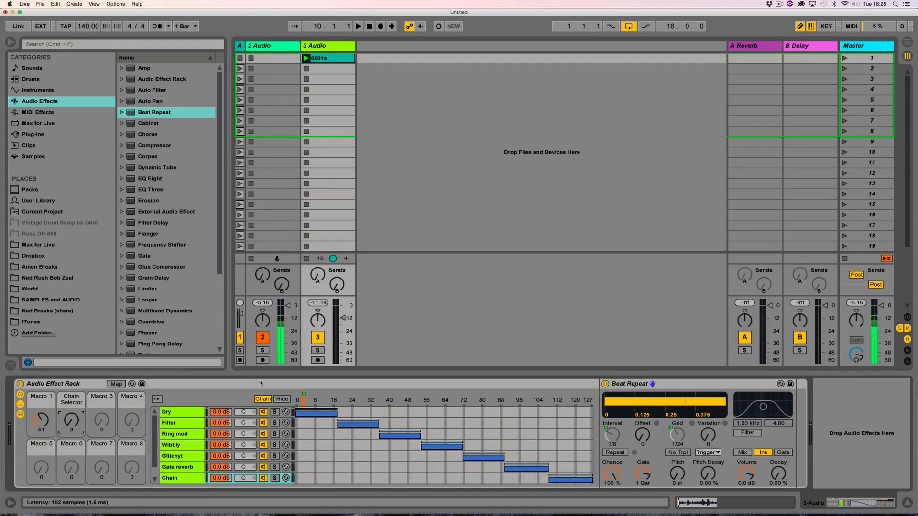
key("b")
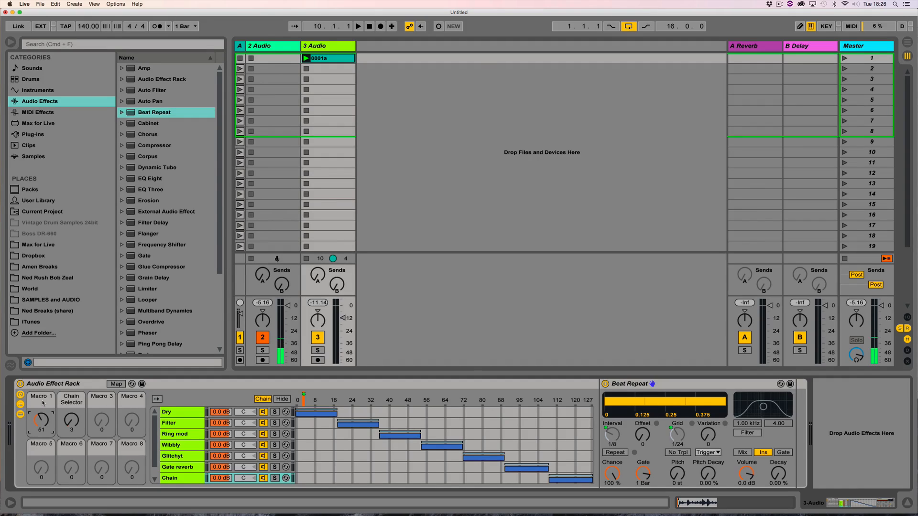
key("super+r")
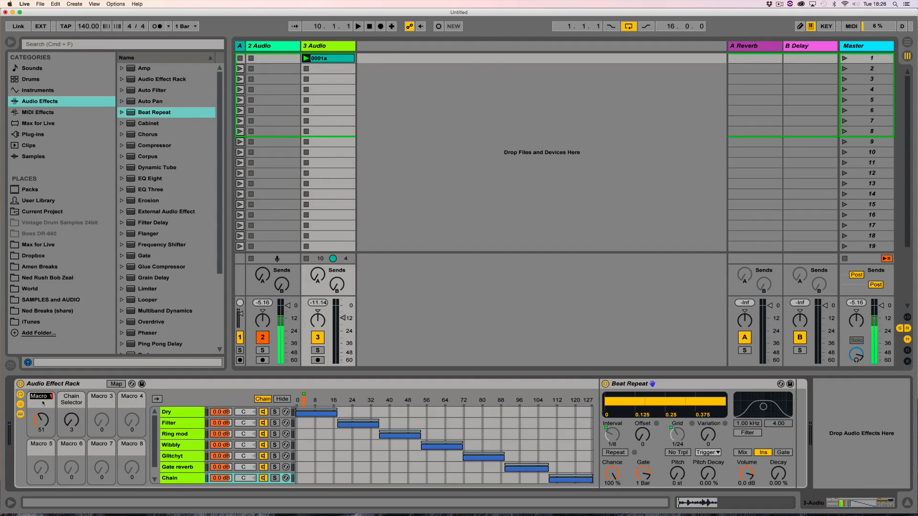
type("Tweeeek")
Unlink clip 0001a's Tweeeek envelope and set its loop length to 16 bars
left_click(330, 58)
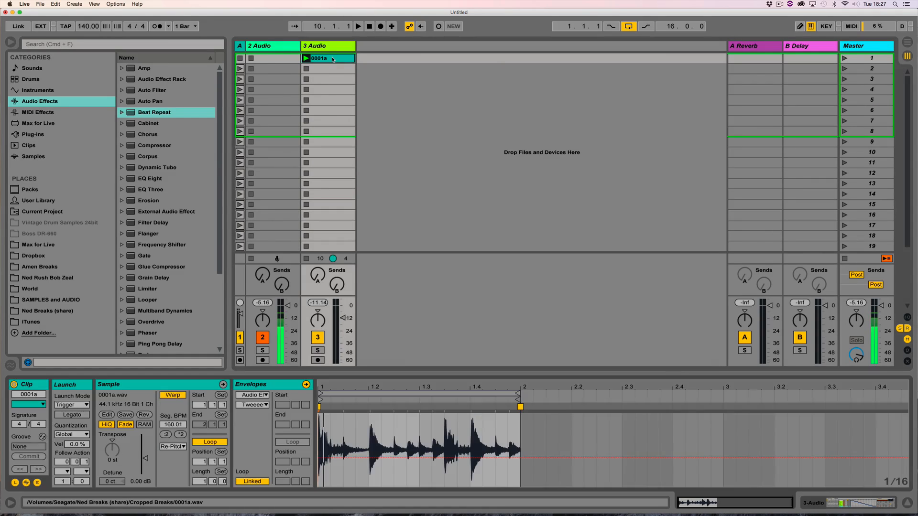
left_click(258, 405)
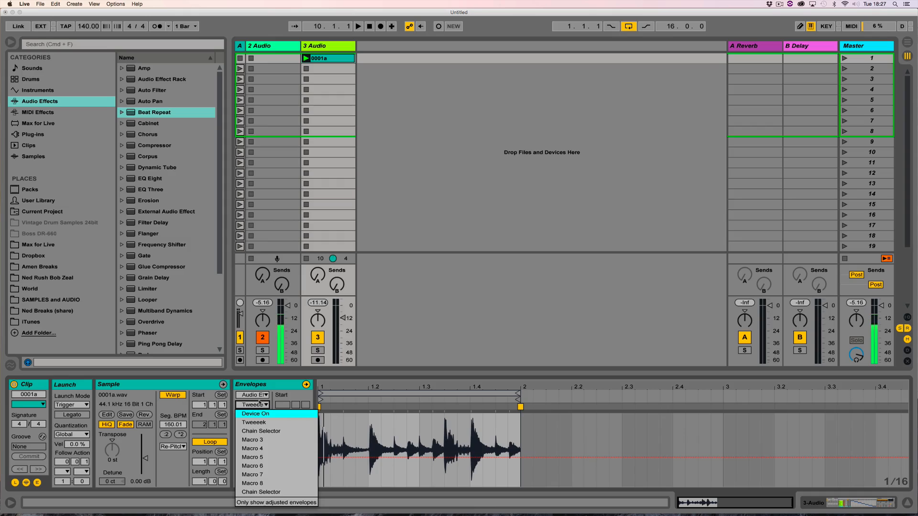
left_click(261, 406)
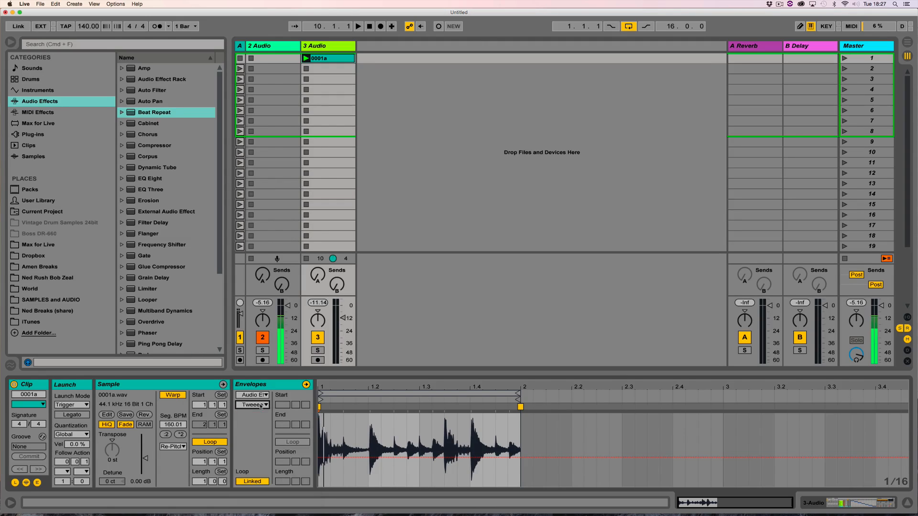
left_click(246, 482)
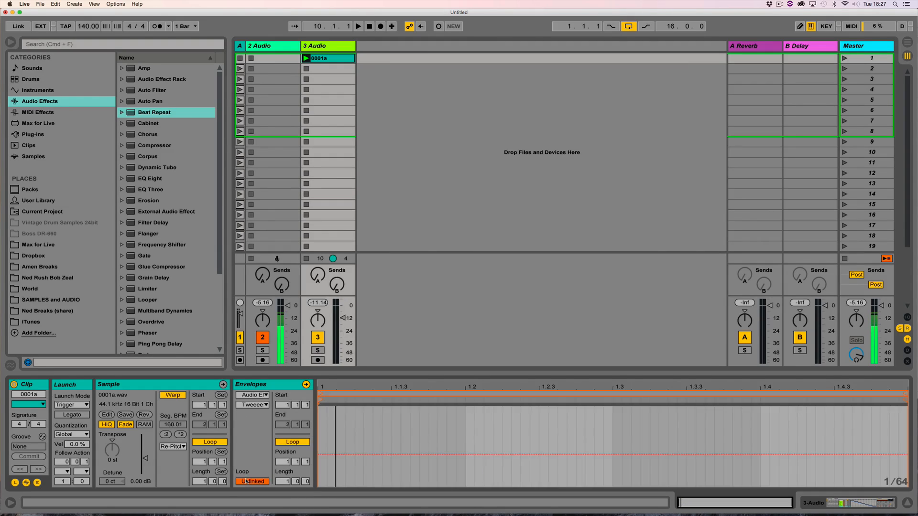
left_click(281, 482)
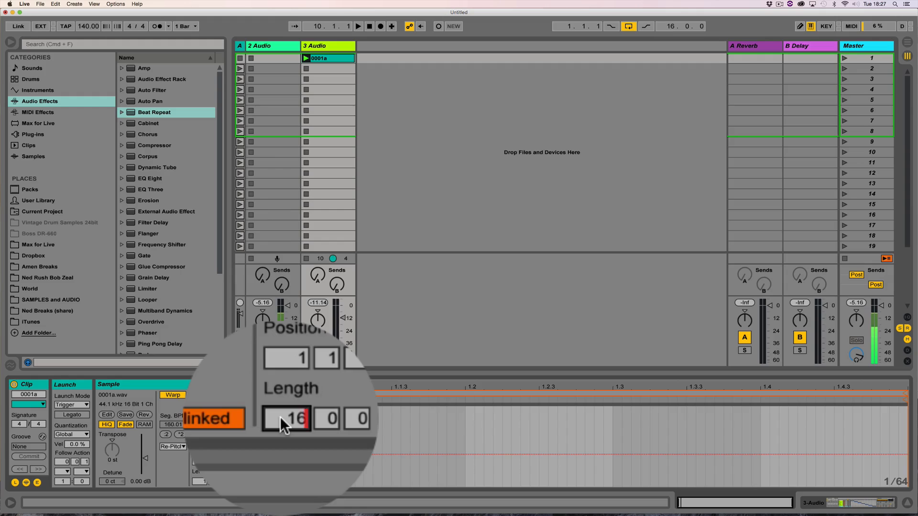
key("Return")
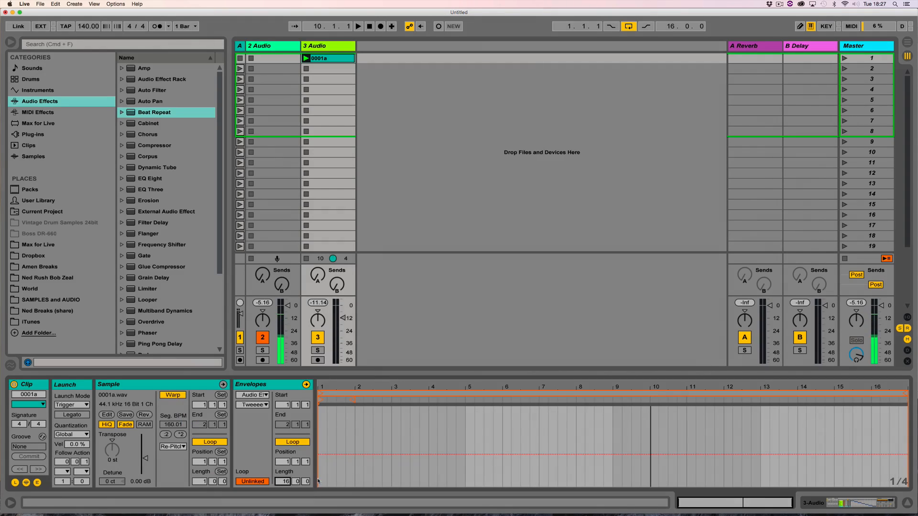
Unlink clip 0001a's envelope for the Chain Selector macro and set its loop length to 16 bars
left_click(813, 504)
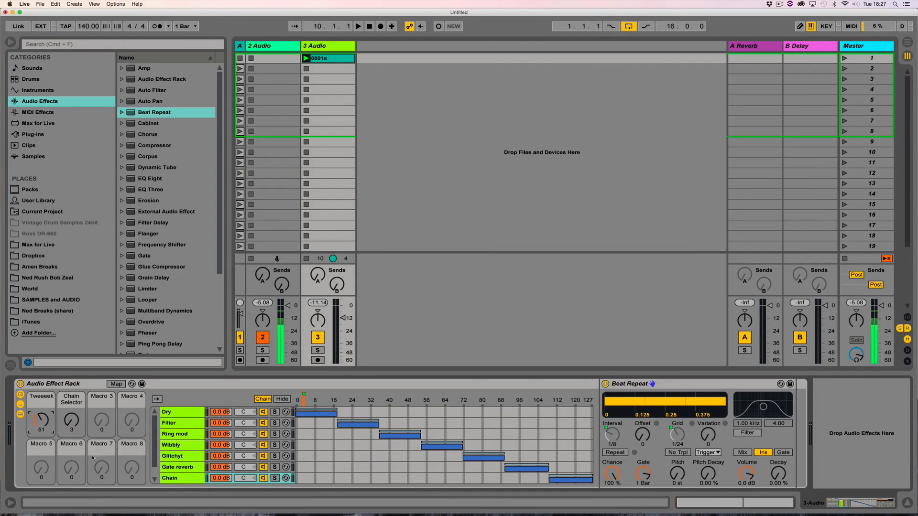
left_click(71, 422)
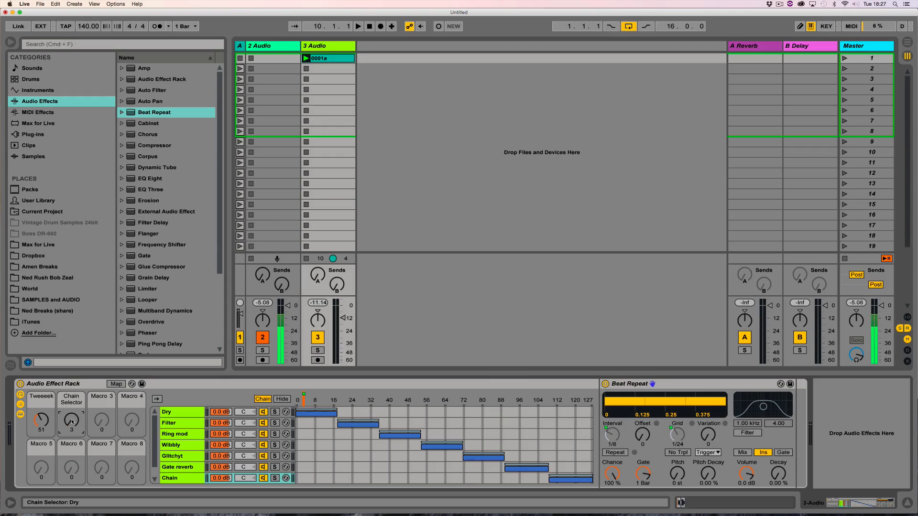
key("shift+Tab")
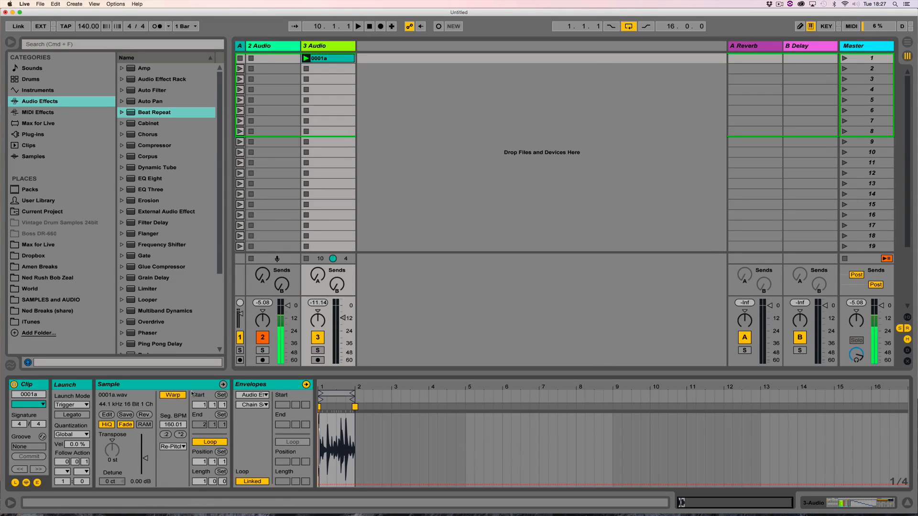
left_click(265, 405)
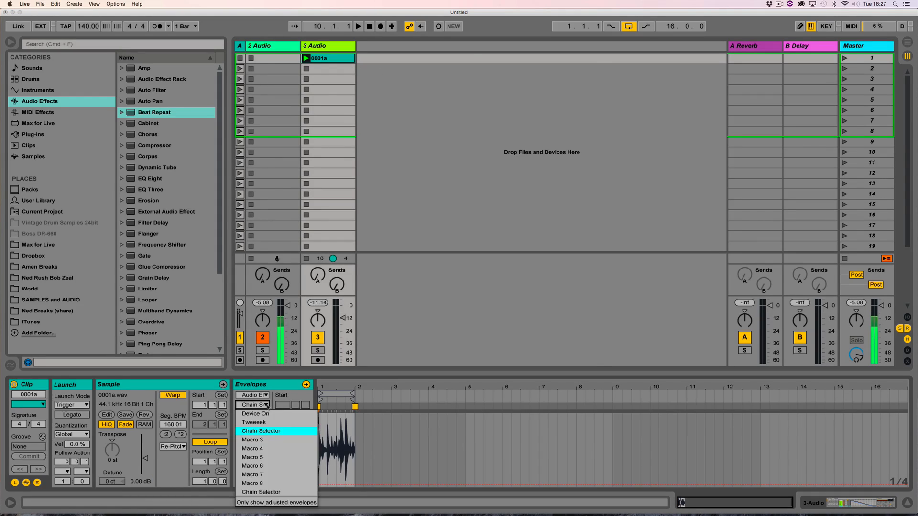
left_click(259, 433)
left_click(252, 405)
left_click(256, 422)
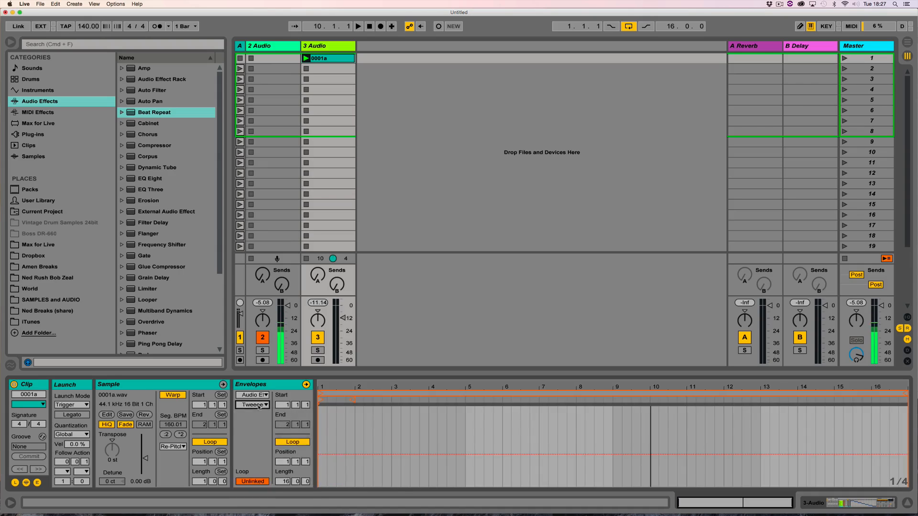
left_click(258, 406)
left_click(256, 432)
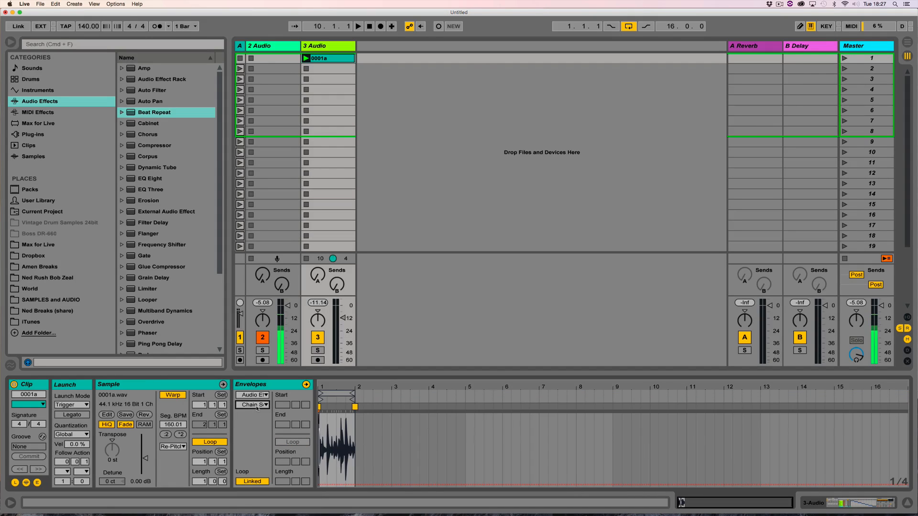
left_click(252, 482)
left_click(285, 482)
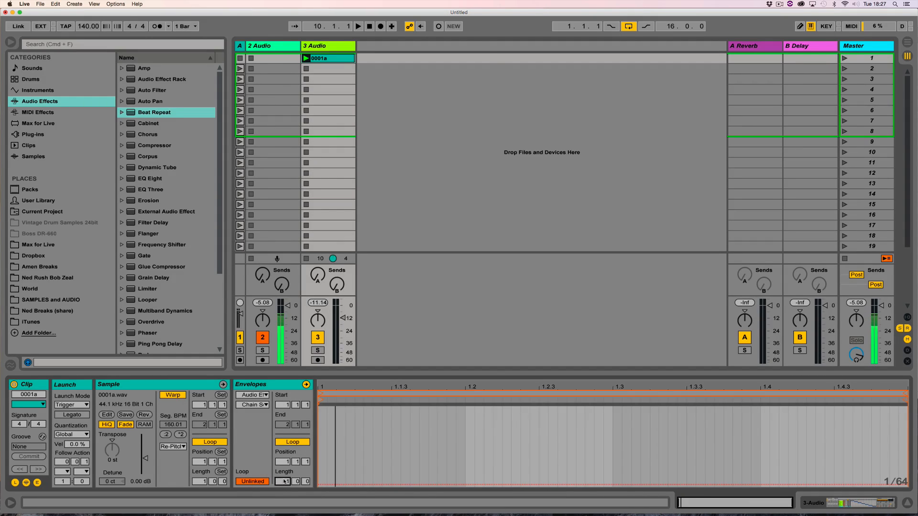
type("16")
key("Return")
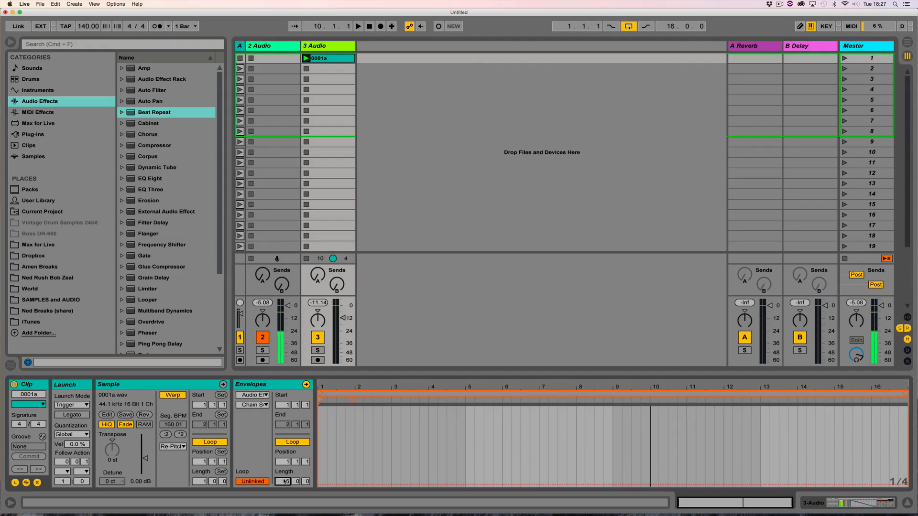
Show the effect rack and start session recording on clip 0001a to capture Tweeeek and Chain Selector macro movements
left_click(819, 505)
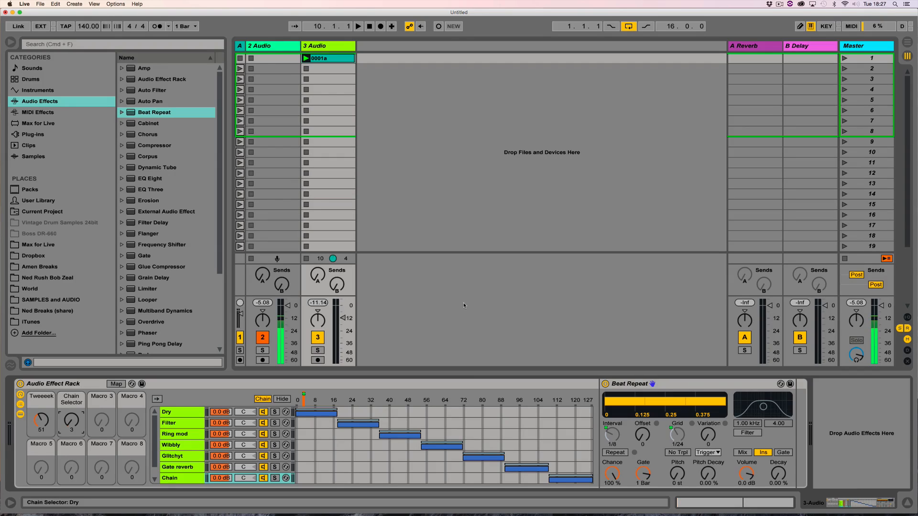
left_click(419, 384)
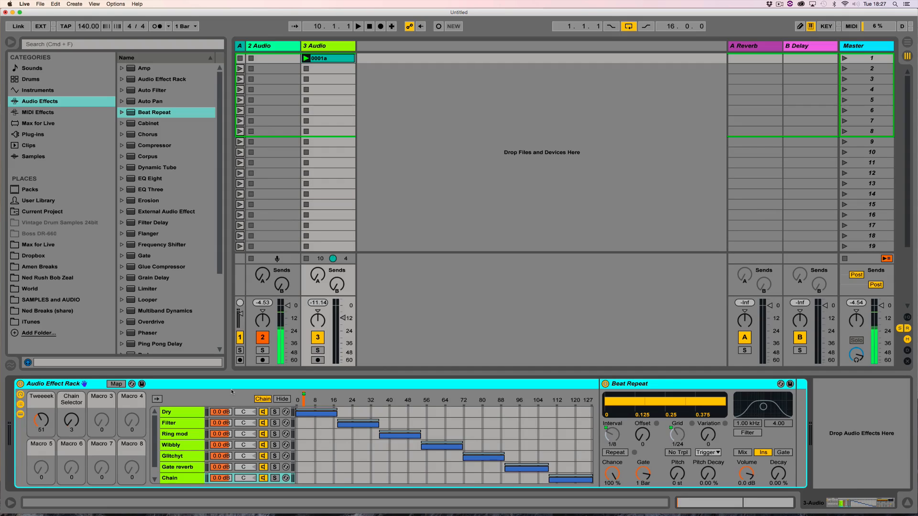
left_click(439, 26)
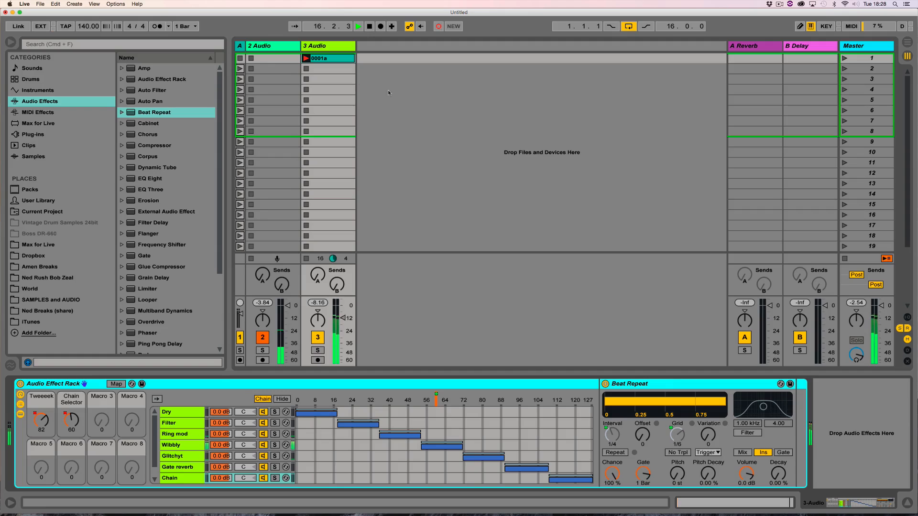
Clear the Delay Mode envelope of the Wibbly chain's Ping Pong Delay in clip 0001a
left_click(182, 445)
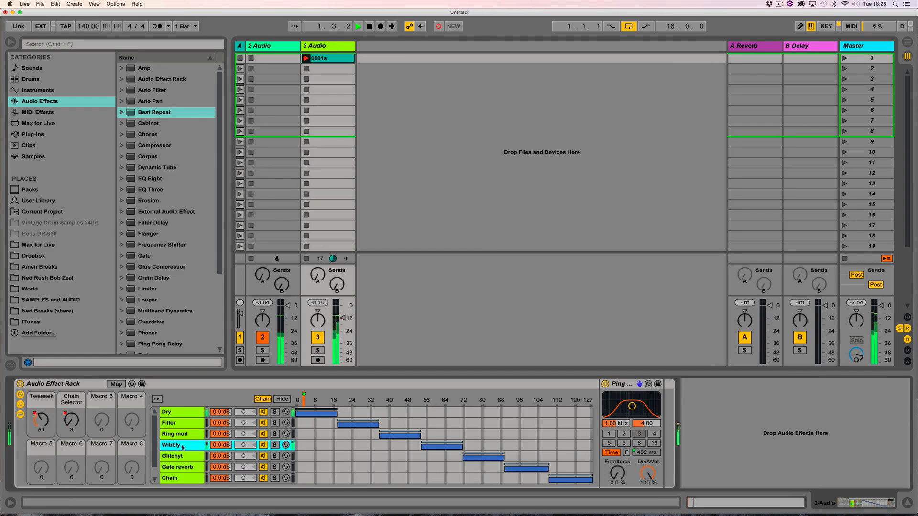
left_click(331, 59)
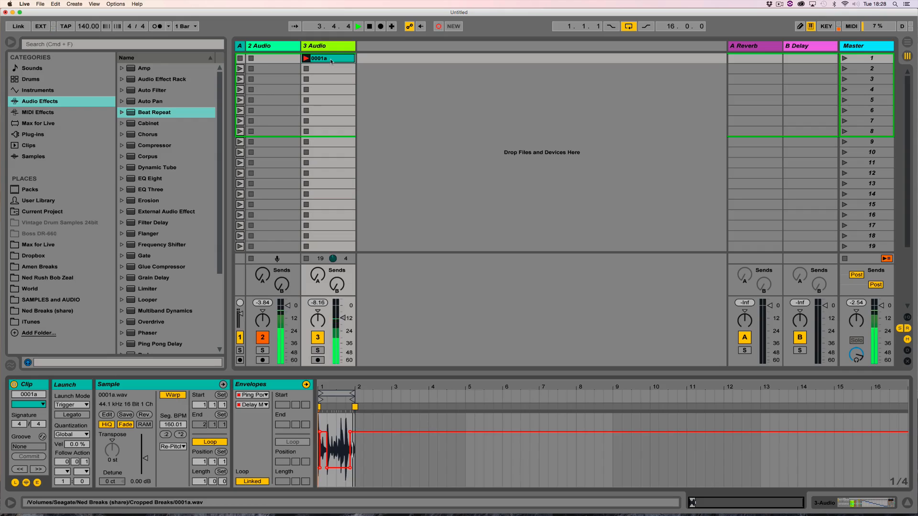
left_click(248, 405)
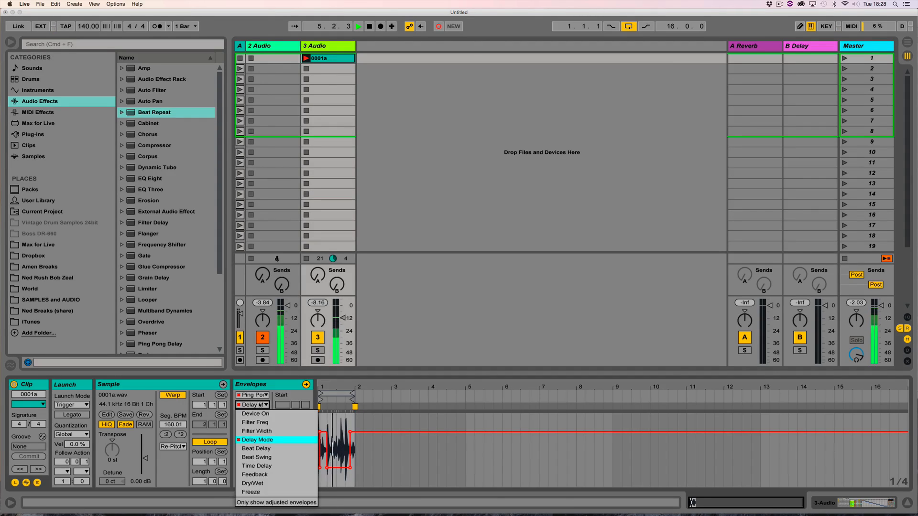
left_click(256, 441)
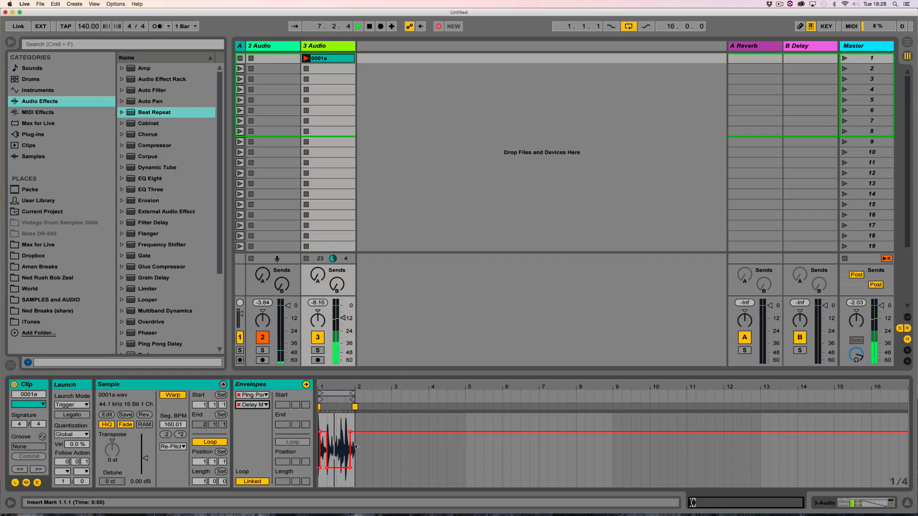
right_click(355, 447)
left_click(362, 342)
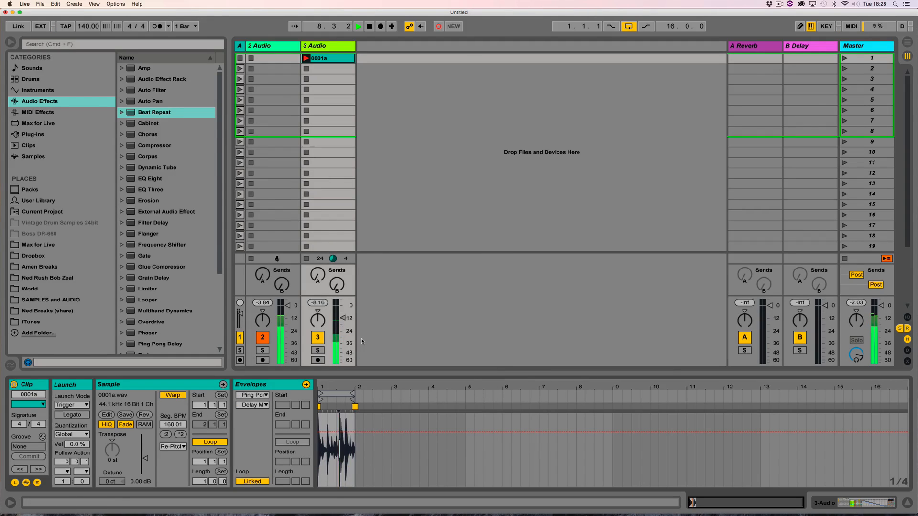
Display the Audio Effect Rack's Chain Selector envelope for clip 0001a
left_click(260, 396)
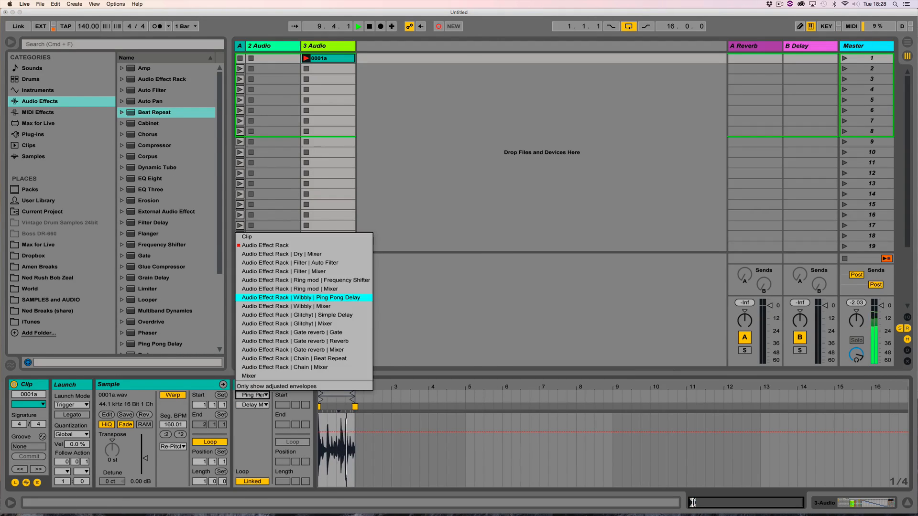
key("Up")
key("Up")
key("Up")
key("Up")
key("Up")
key("Up")
key("Return")
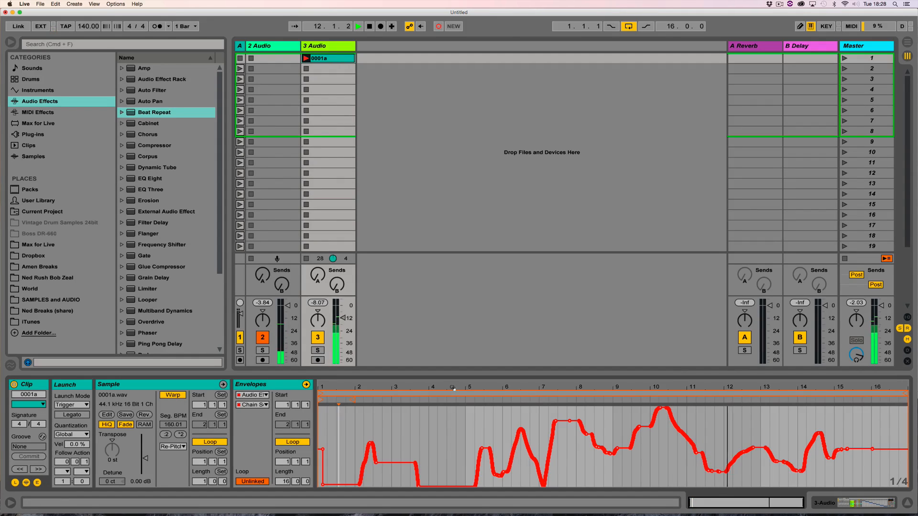
Set the grid to 1/1 and draw one-bar steps of varying height across clip 0001a's 16-bar Tweeeek envelope
left_click(253, 405)
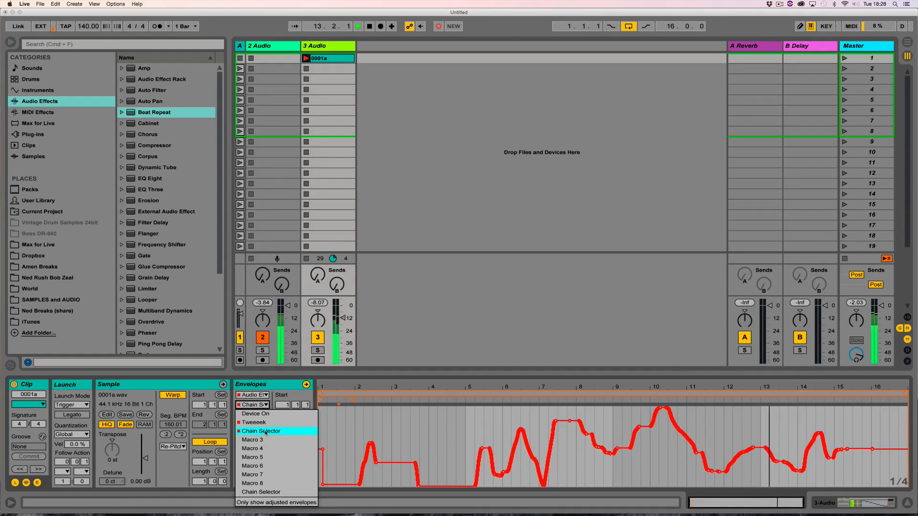
left_click(262, 423)
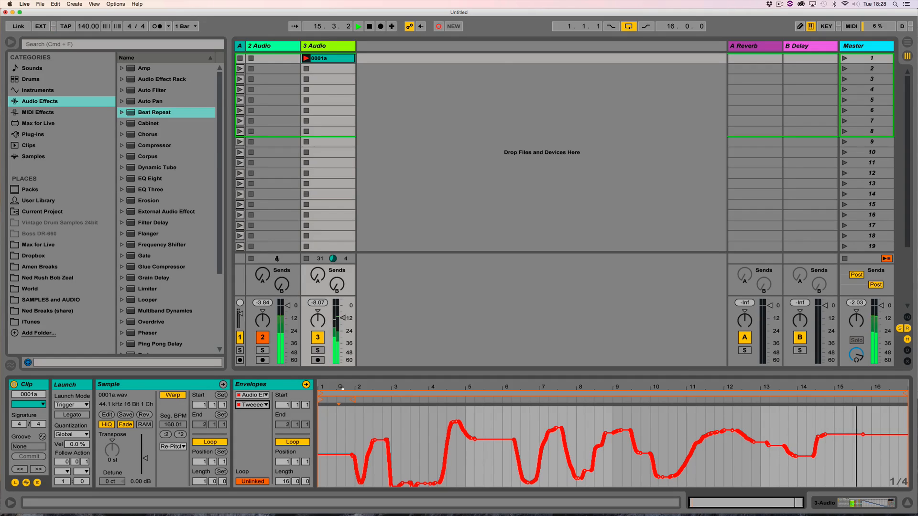
key("super+2")
key("super+2")
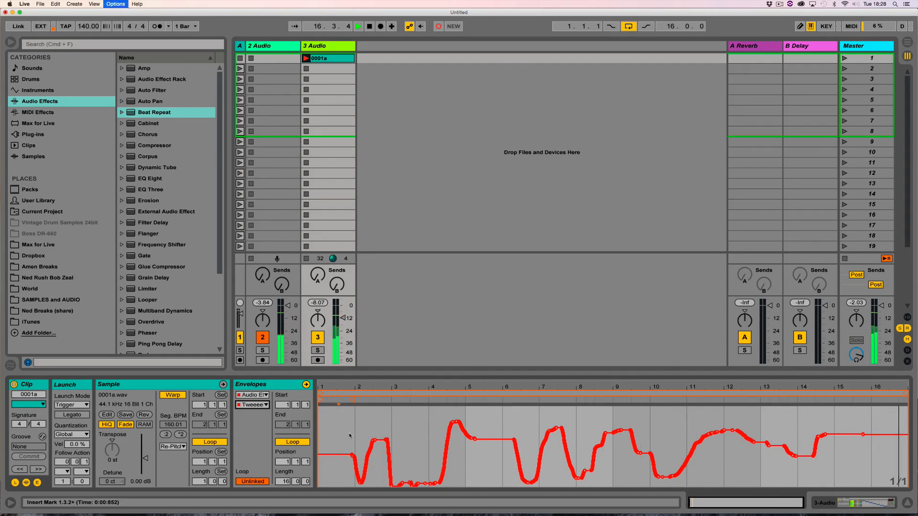
key("super+b")
mouse_move(347, 477)
left_mouse_down()
mouse_move(414, 430)
mouse_move(612, 428)
mouse_move(760, 454)
mouse_move(874, 431)
mouse_move(889, 450)
left_mouse_up()
Draw one-bar steps of varying height across the 16-bar Chain Selector envelope, redrawing bar 1 and the bars from 8 onward
left_click(252, 405)
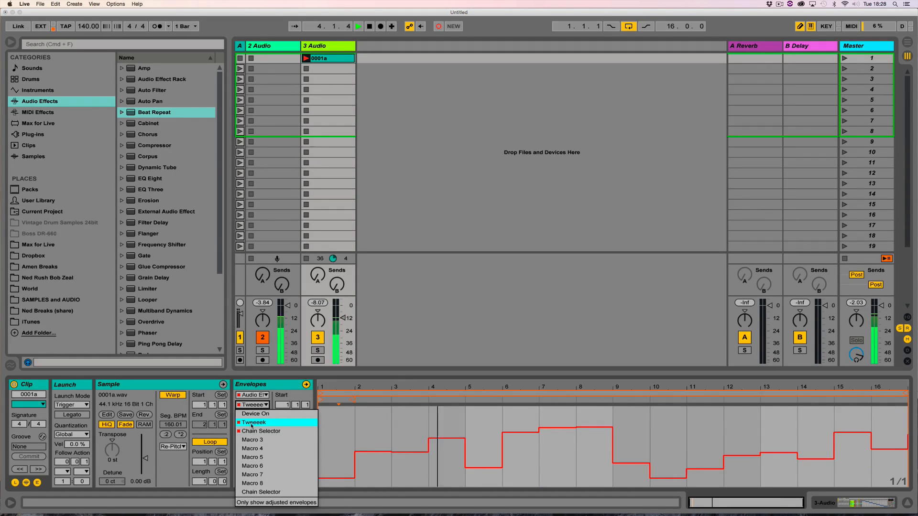
left_click(252, 431)
mouse_move(335, 438)
left_mouse_down()
mouse_move(502, 407)
mouse_move(612, 487)
mouse_move(834, 456)
mouse_move(908, 418)
left_mouse_up()
mouse_move(397, 464)
left_mouse_down()
mouse_move(451, 467)
mouse_move(488, 449)
mouse_move(356, 456)
mouse_move(335, 469)
left_mouse_up()
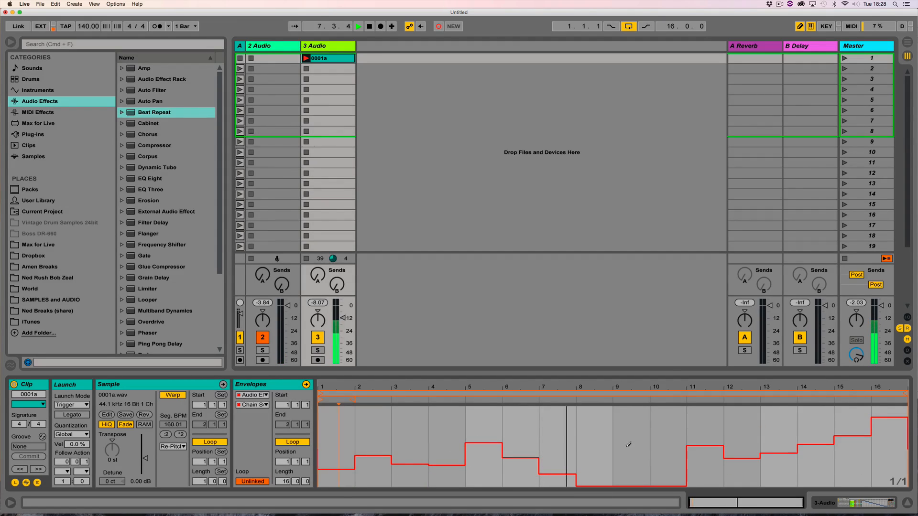
mouse_move(593, 444)
left_mouse_down()
mouse_move(621, 436)
mouse_move(717, 466)
mouse_move(756, 445)
mouse_move(808, 475)
mouse_move(907, 437)
left_mouse_up()
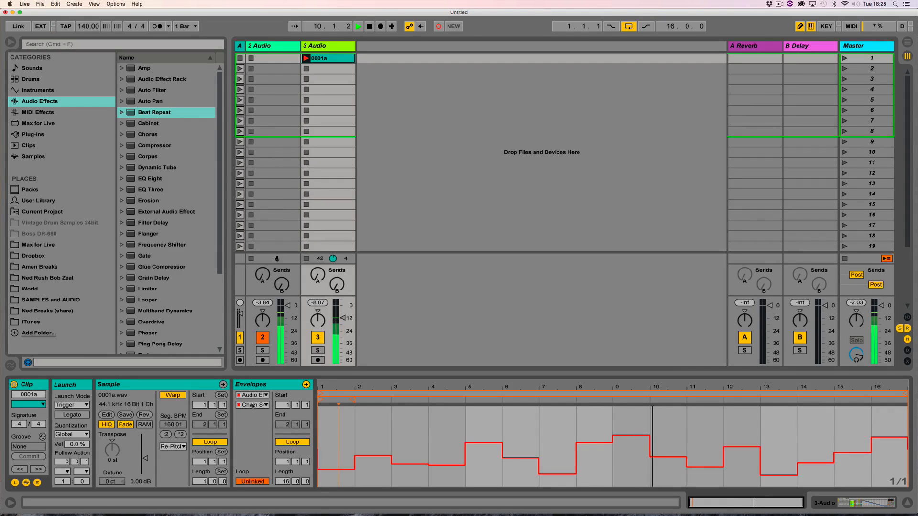
Review clip 0001a's stepped Tweeeek envelope and return to the track's Audio Effect Rack
left_click(254, 406)
left_click(254, 421)
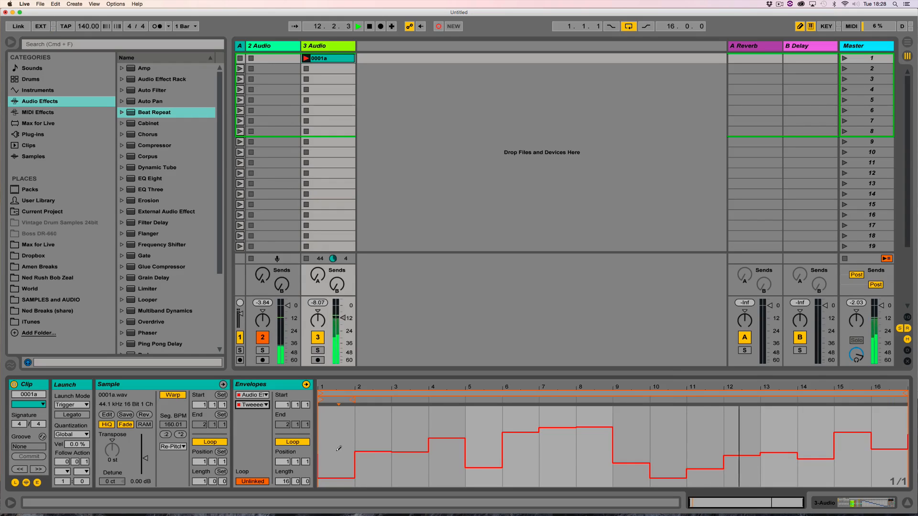
key("shift+Tab")
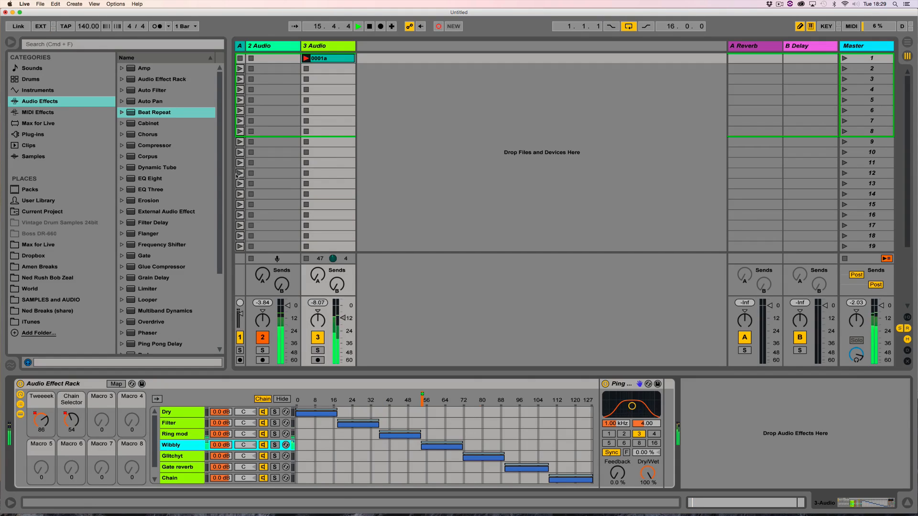
left_click(47, 384)
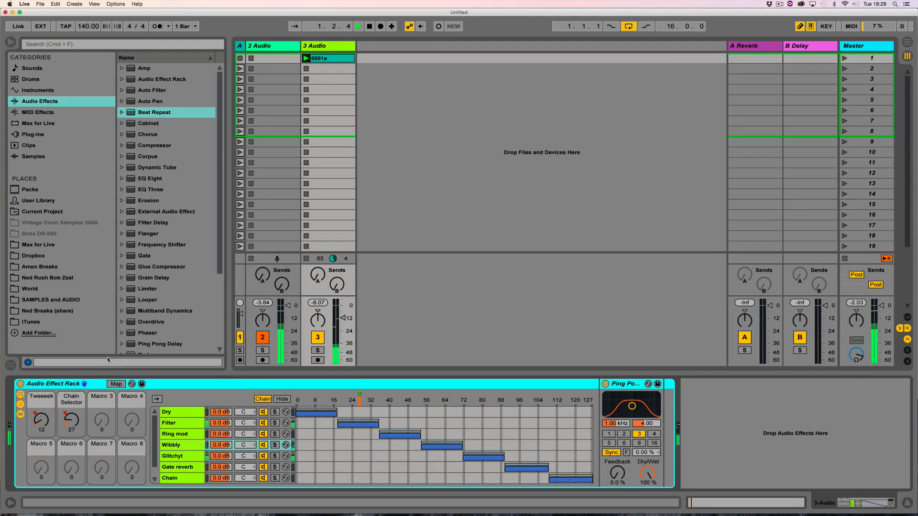
Switch the Wibbly chain's Ping Pong Delay to Time mode and set the song tempo to 176 BPM
left_click(183, 445)
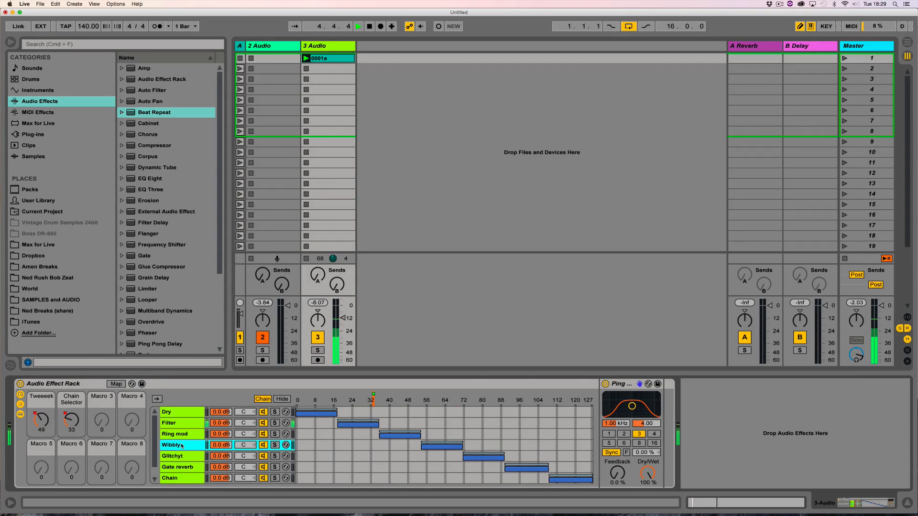
right_click(627, 386)
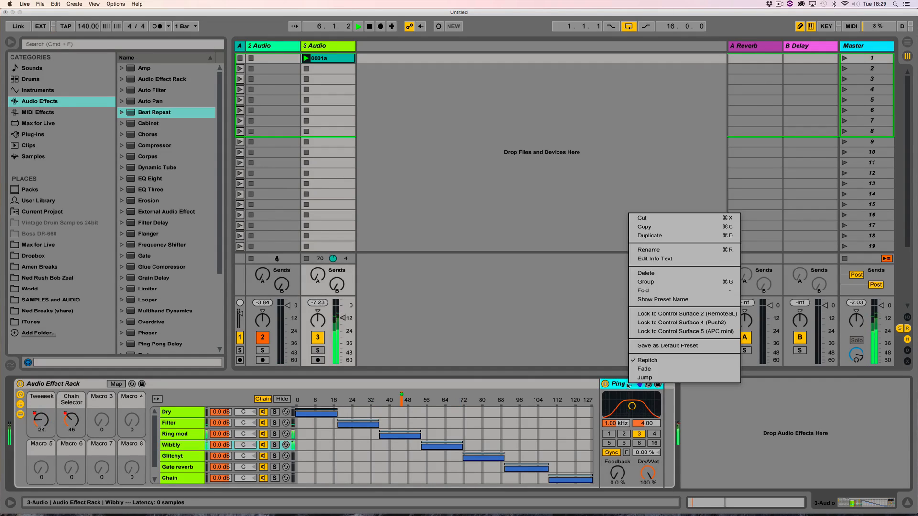
key("Escape")
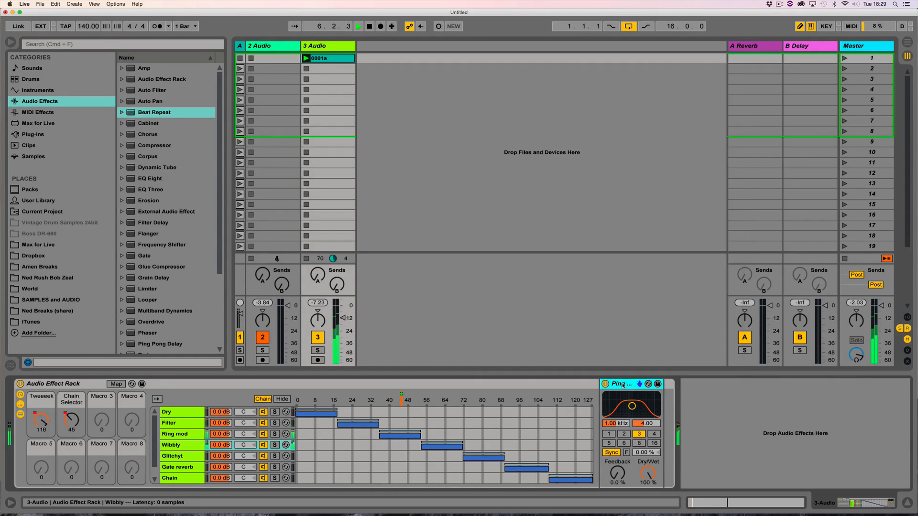
left_click(612, 452)
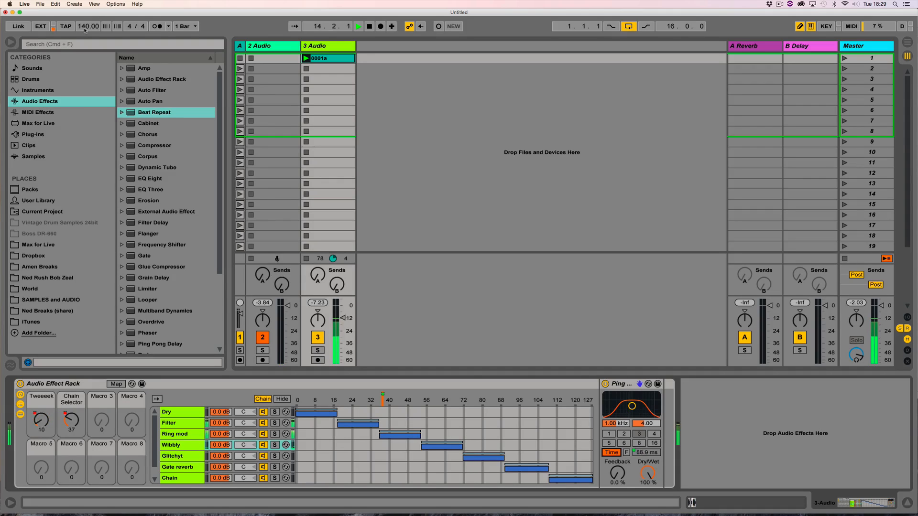
left_click_drag(85, 30, 85, 28)
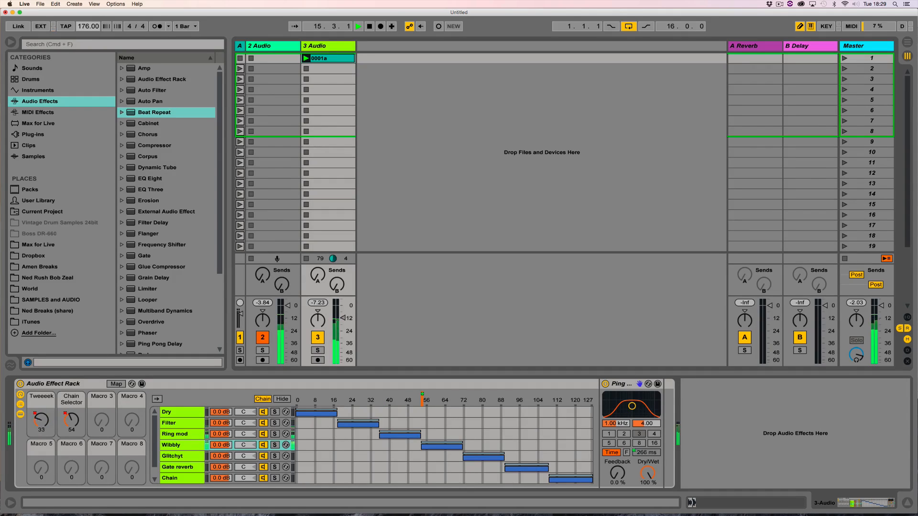
Add a Beat Repeat and a Compressor after the Audio Effect Rack on track 3 Audio
left_click(122, 113)
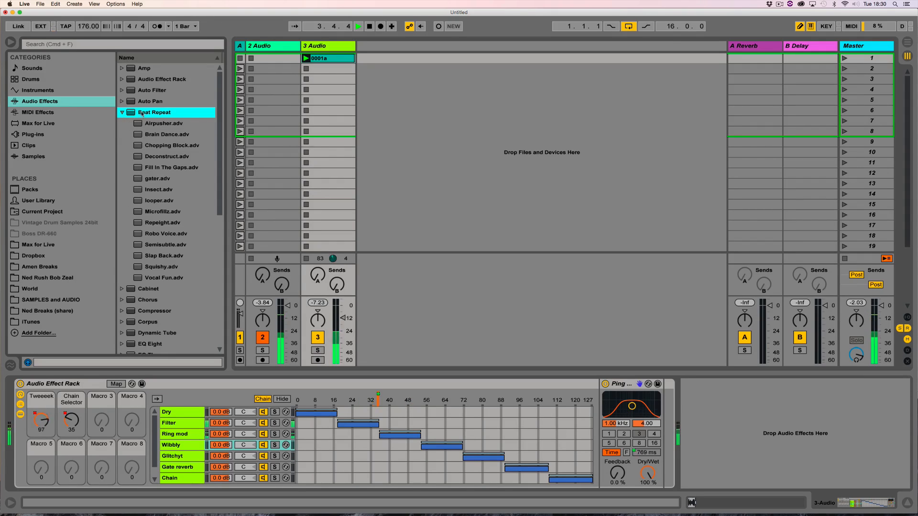
left_click_drag(142, 113, 731, 412)
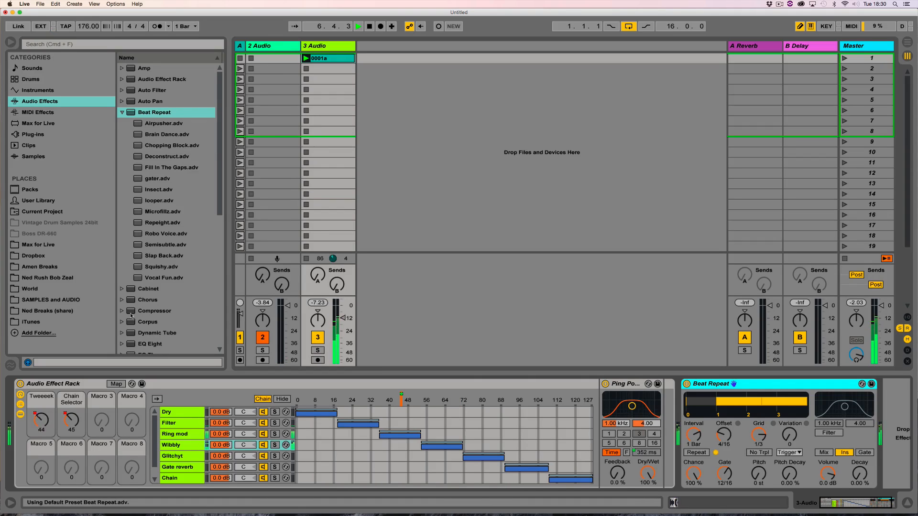
left_click_drag(132, 312, 894, 431)
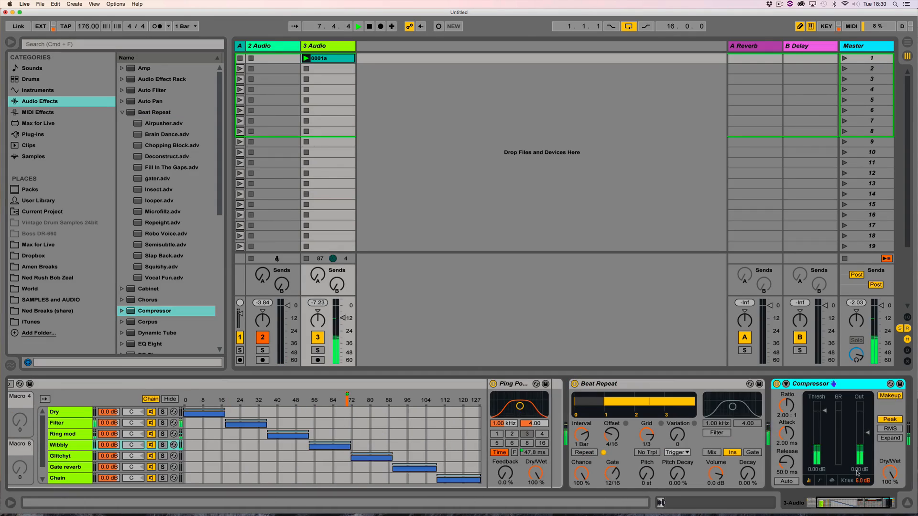
left_click(865, 501)
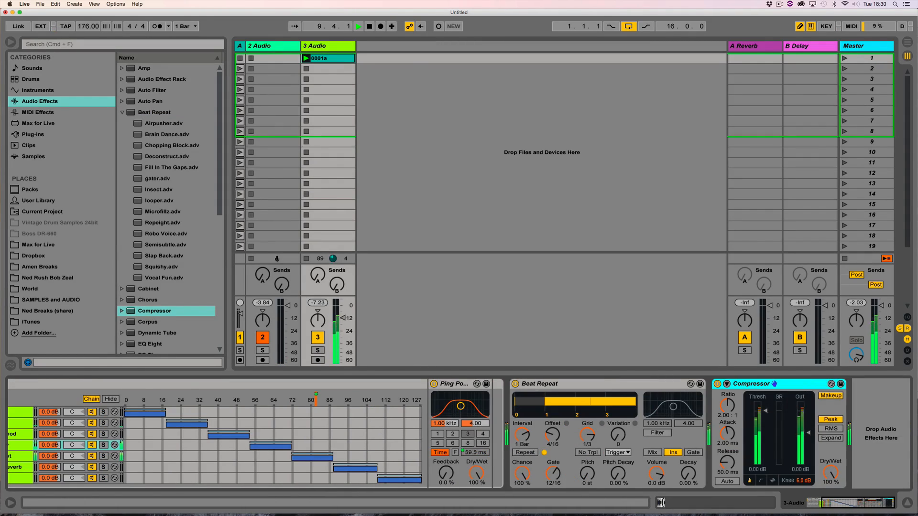
Set the Compressor's threshold to -20.1 dB, ratio to 3.50:1, attack to 0.05 ms and output to 3.63 dB
left_click_drag(765, 411, 767, 445)
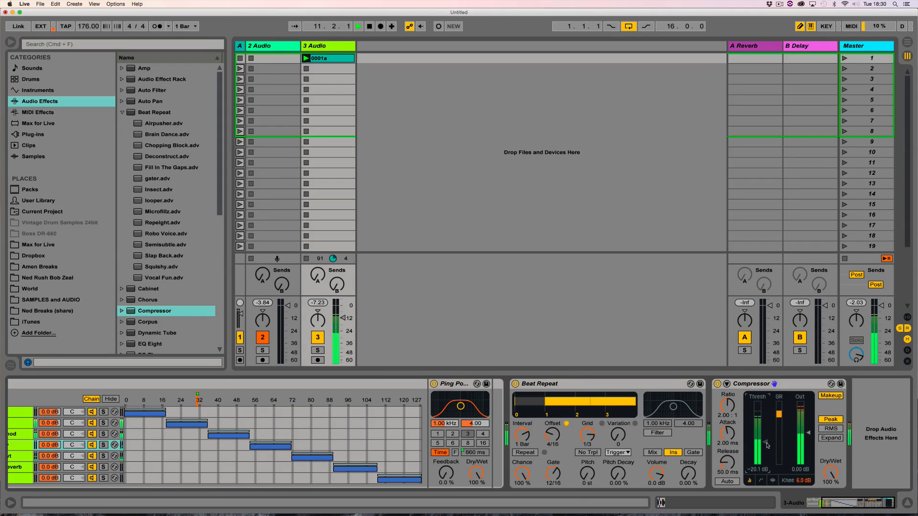
left_click_drag(727, 406, 728, 395)
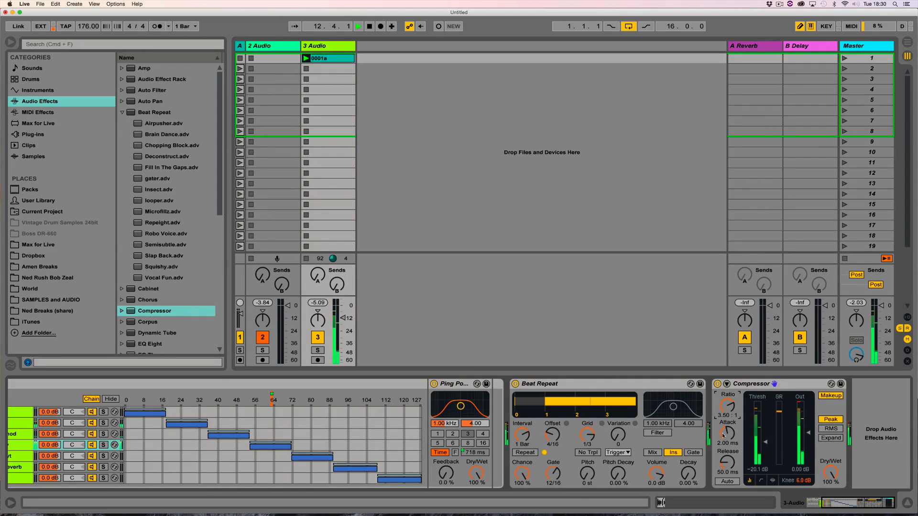
left_click_drag(727, 433, 727, 449)
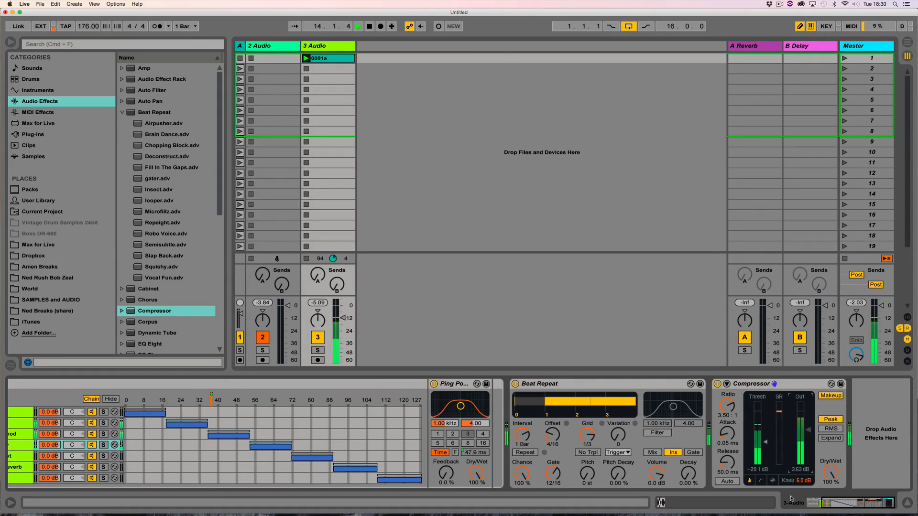
Change the Filter chain's Auto Filter to the notch filter type
scroll(580, 383, "left", 5)
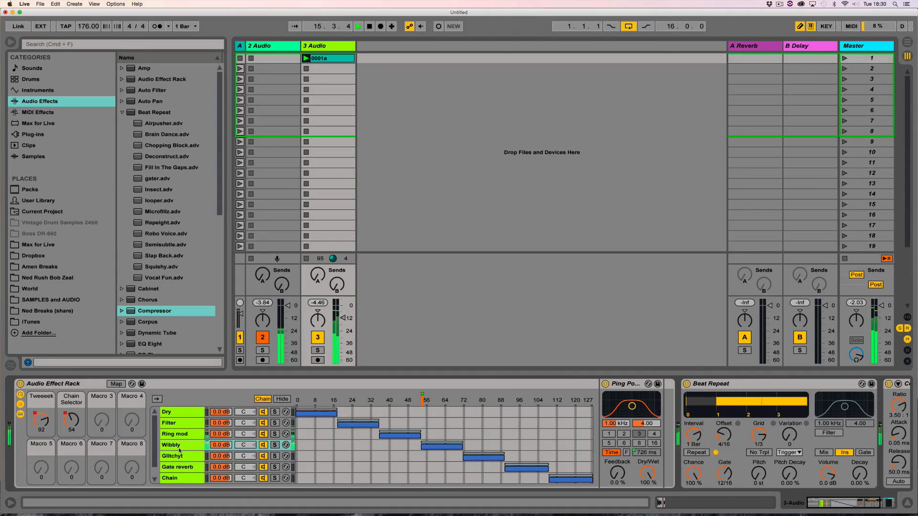
scroll(191, 425, "down", 1)
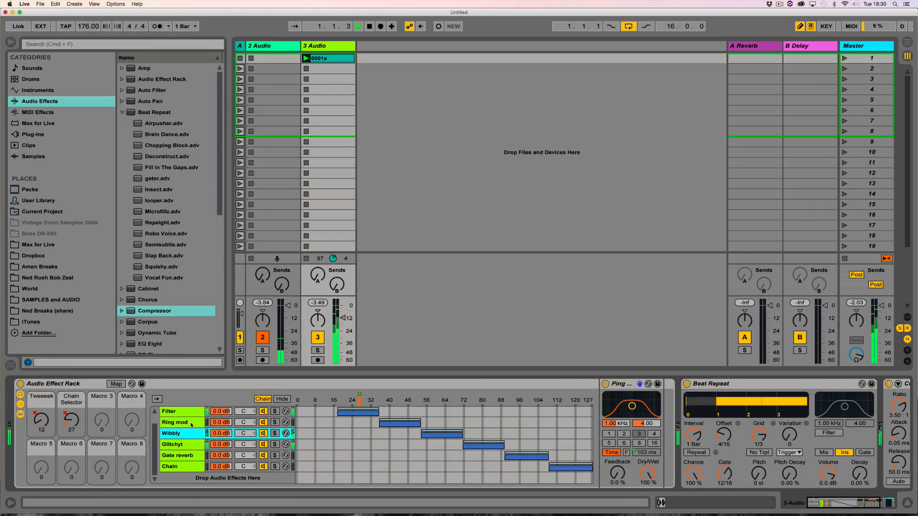
scroll(187, 411, "up", 1)
left_click(181, 425)
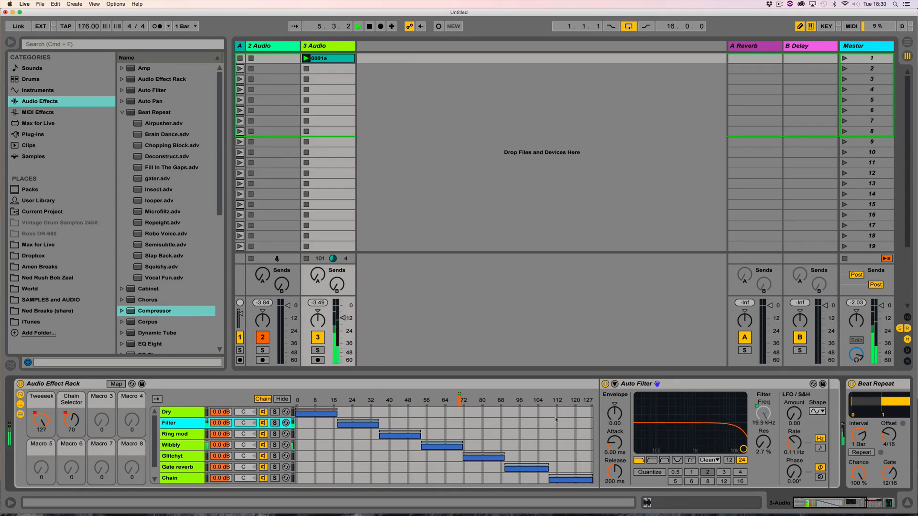
left_click(678, 462)
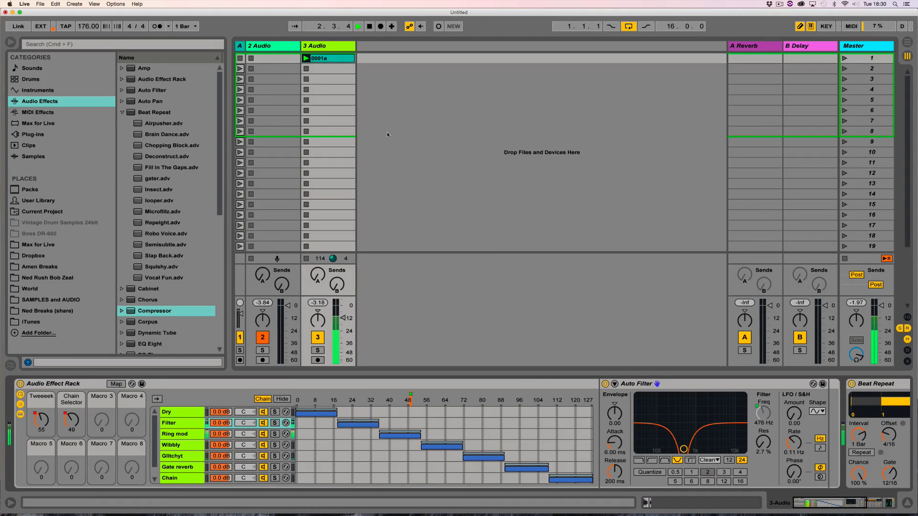
Open clip 0001a and view the Audio Effect Rack's Tweeeek envelope
left_click(333, 59)
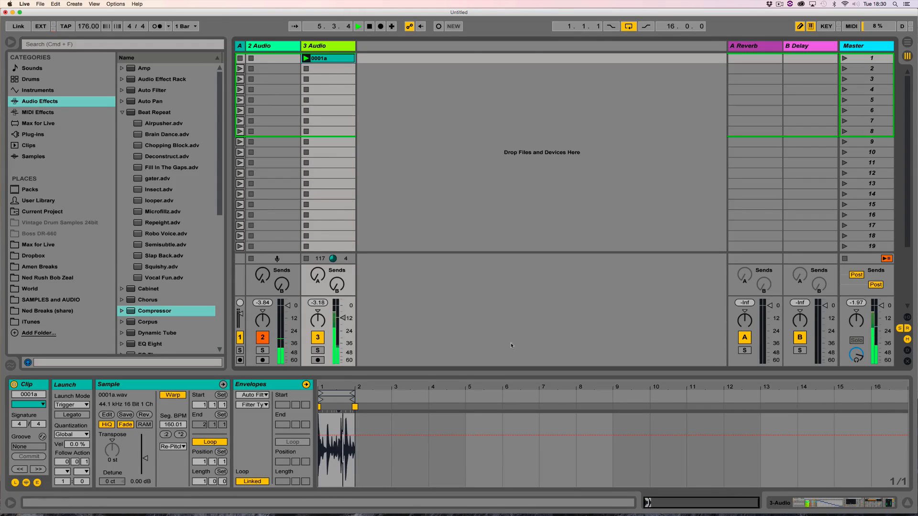
left_click(252, 395)
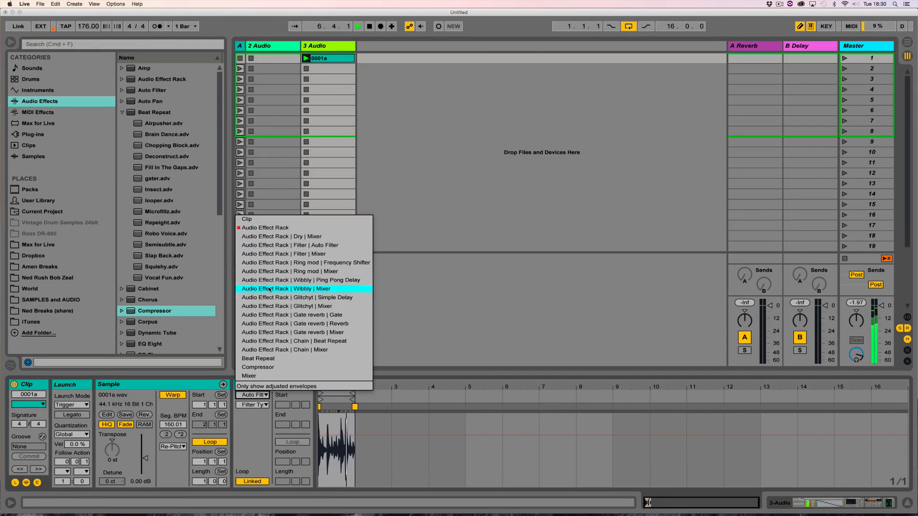
left_click(277, 228)
left_click(259, 405)
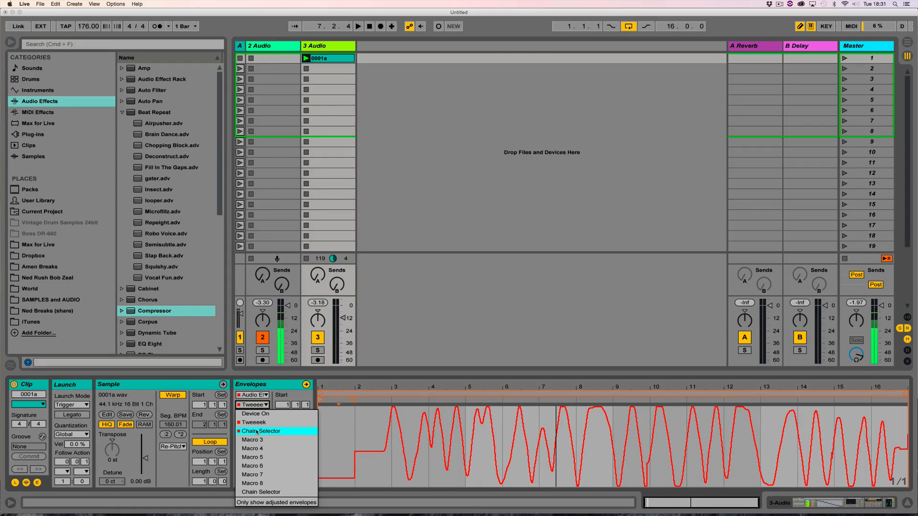
left_click(330, 59)
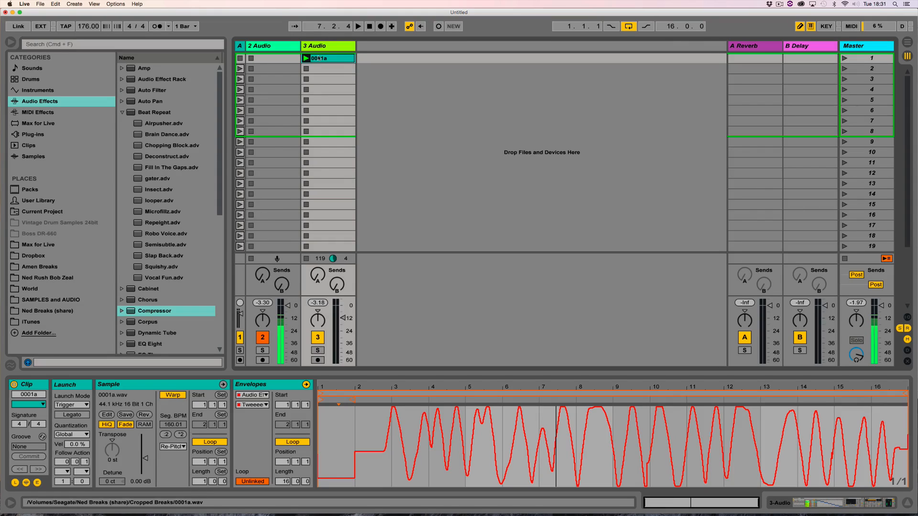
Hide clip 0001a's envelopes, loop its sample from 1.2.1 to 1.2.3 and launch the clip
left_click(27, 484)
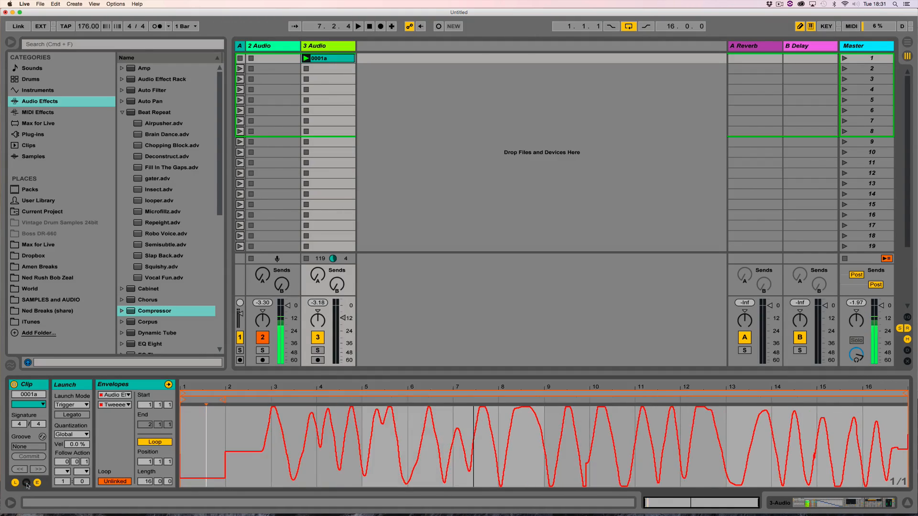
left_click(27, 484)
left_click(37, 483)
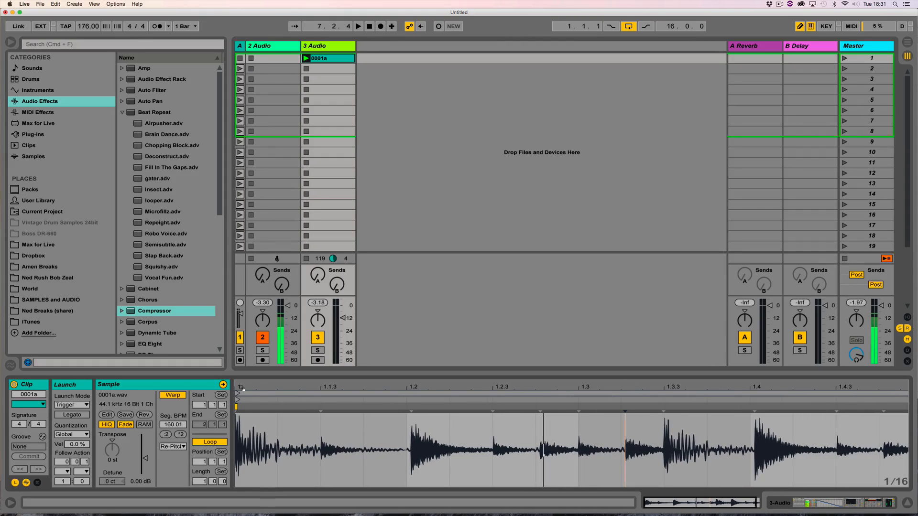
left_click_drag(409, 433, 482, 442)
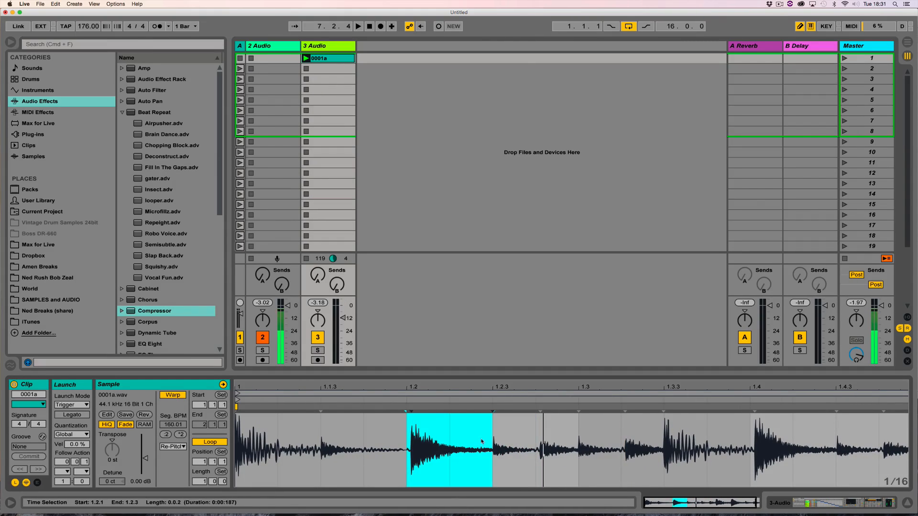
key("super+l")
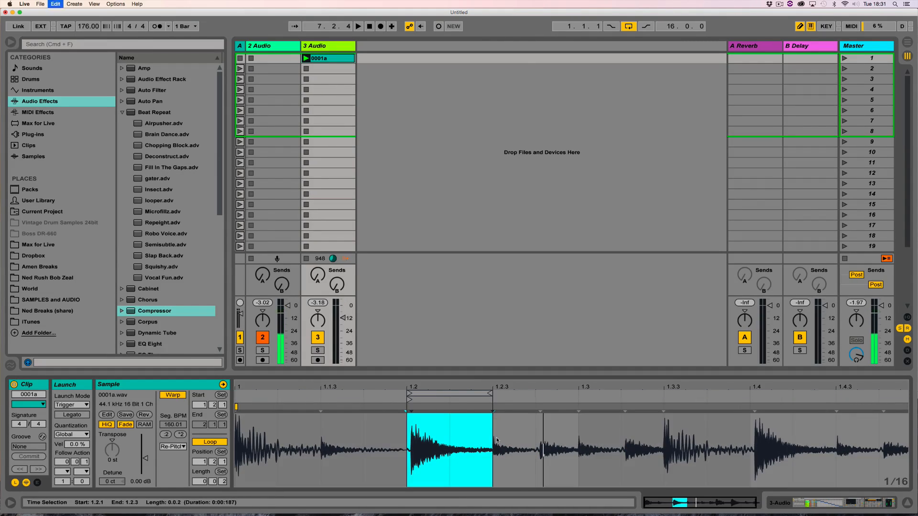
left_click(305, 58)
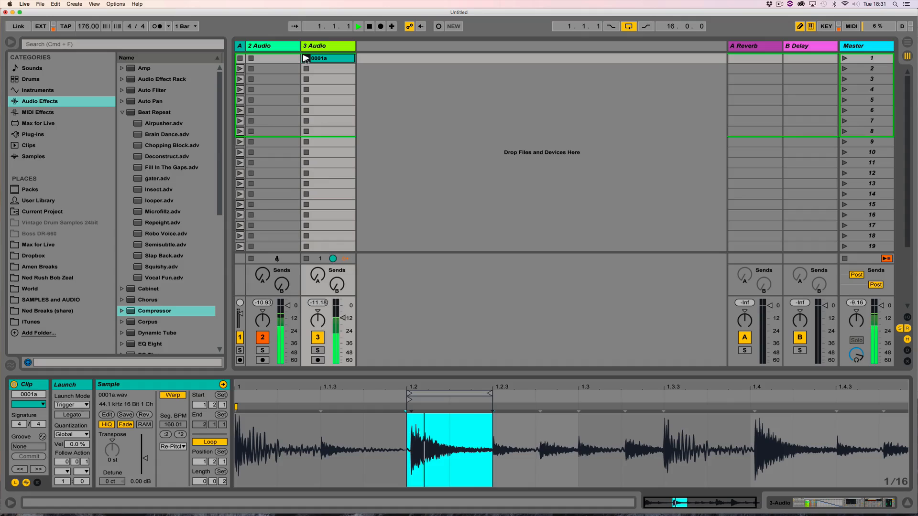
Compare clip 0001a's unlinked 16-bar Tweeeek envelope with its short sample loop, and stop playback
left_click(37, 483)
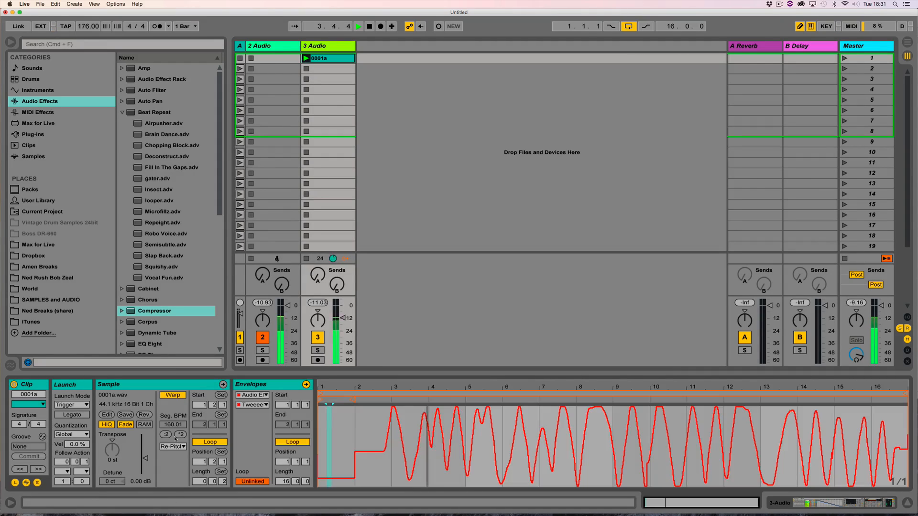
left_click(37, 483)
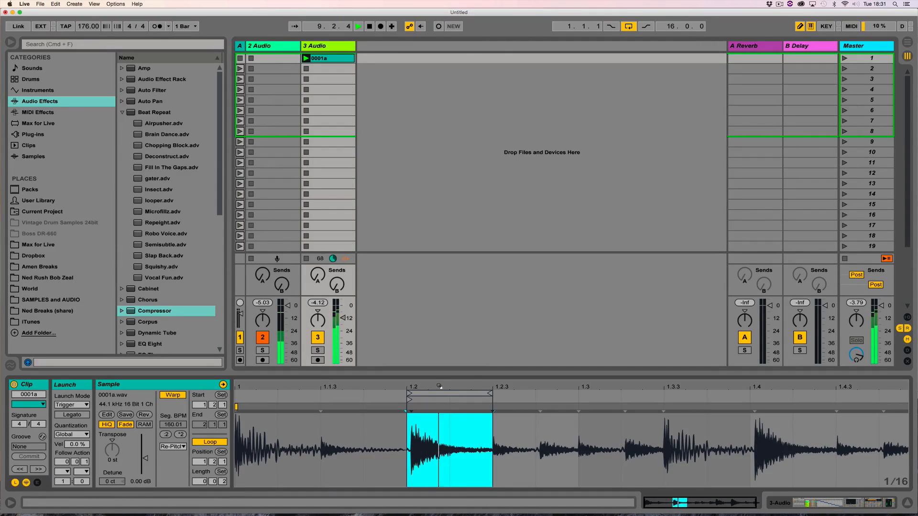
left_click_drag(440, 386, 438, 387)
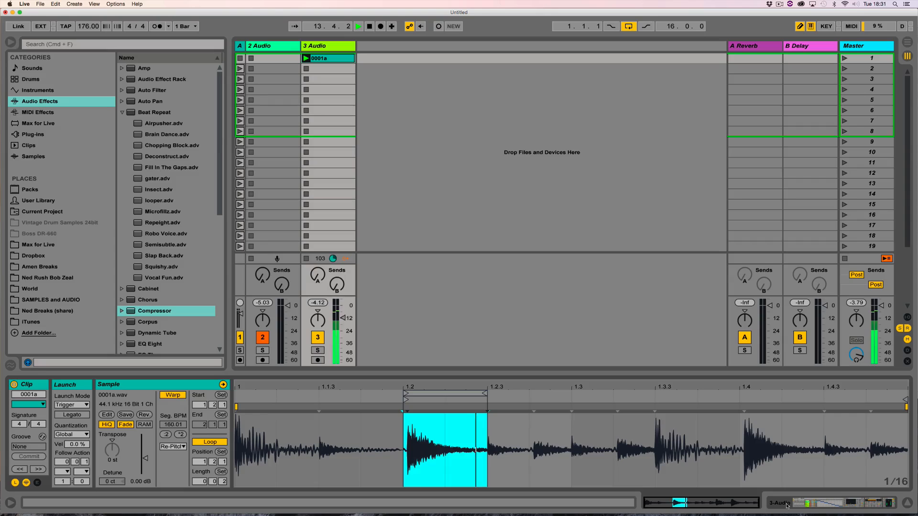
key("space")
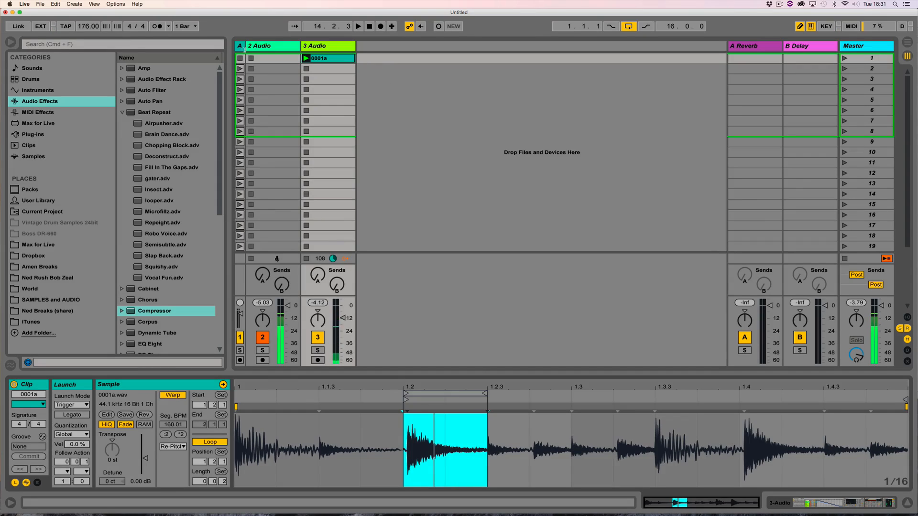
Unfold track 1 Audio and move all of its clips to track 3 Audio, starting in scene 3
left_click(247, 46)
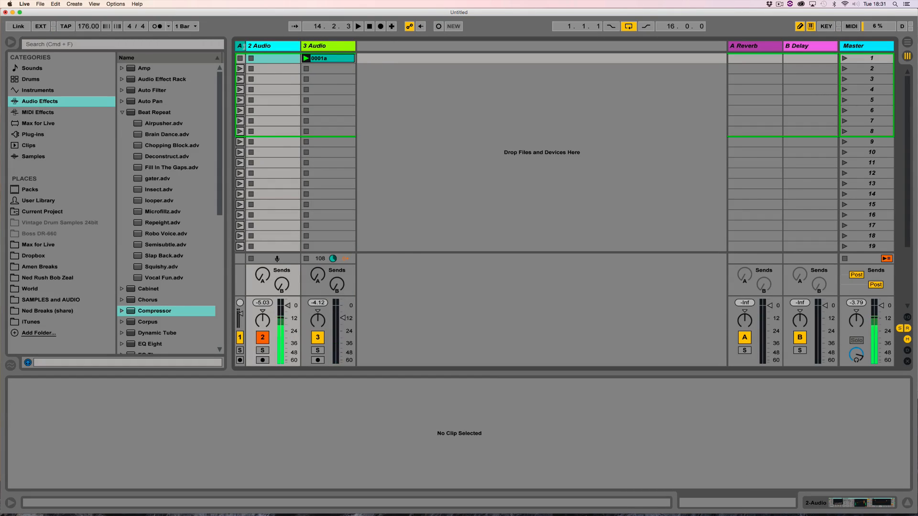
left_click_drag(244, 46, 333, 48)
right_click(271, 48)
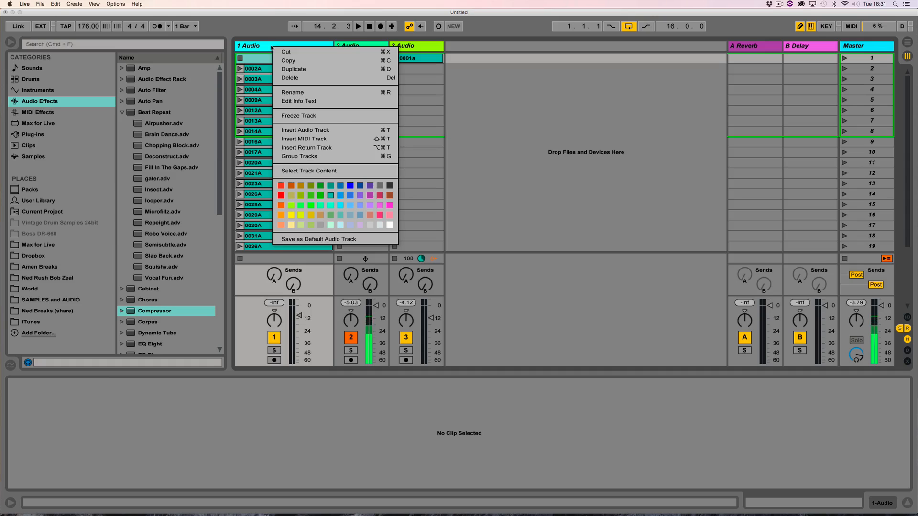
left_click(289, 170)
left_click_drag(253, 80, 411, 80)
scroll(410, 80, "up", 2)
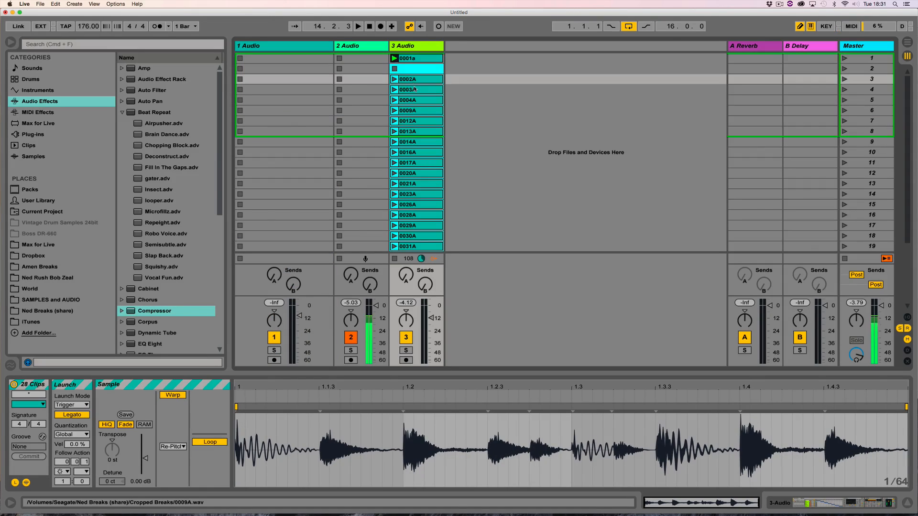
Play the moved clips on track 3 Audio with its devices shown and start session recording
left_click(418, 60)
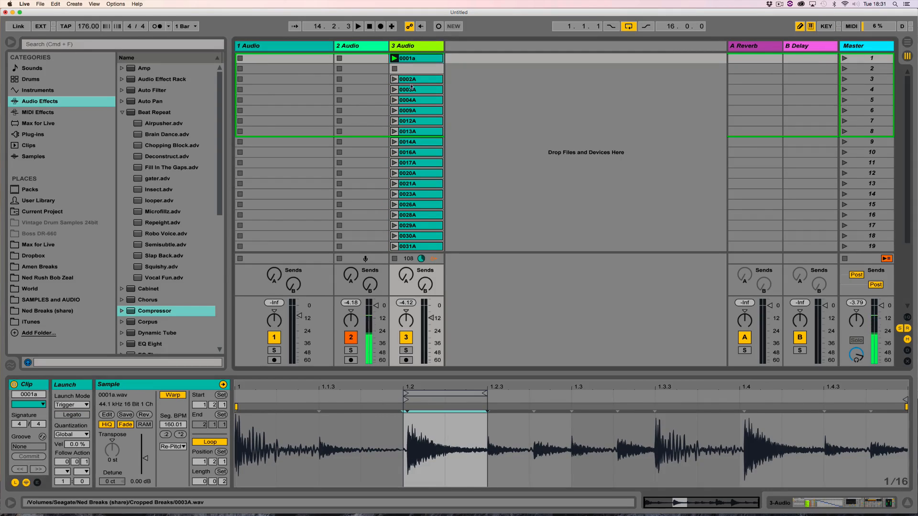
left_click(414, 80)
key("space")
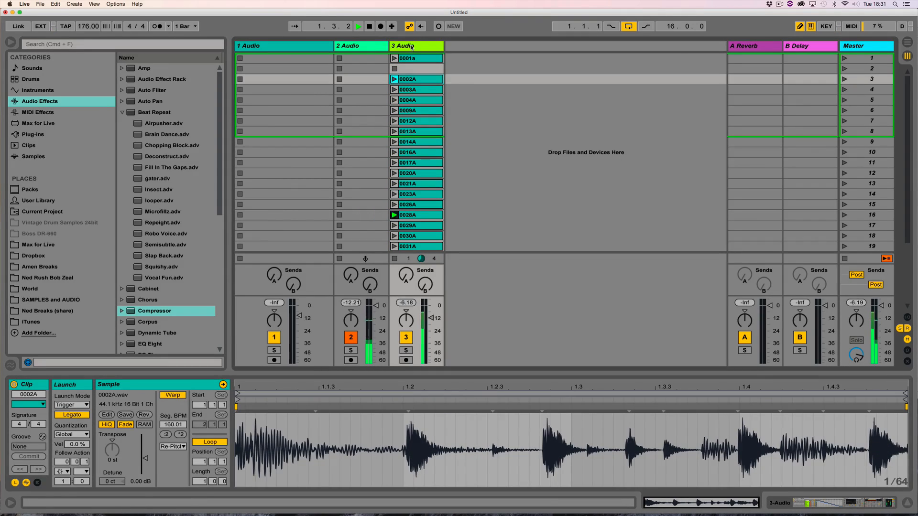
double_click(414, 46)
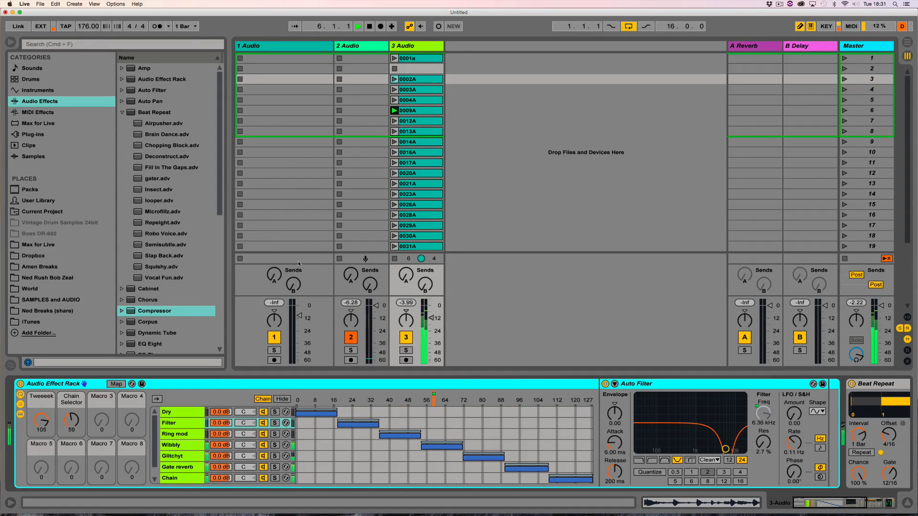
left_click(439, 26)
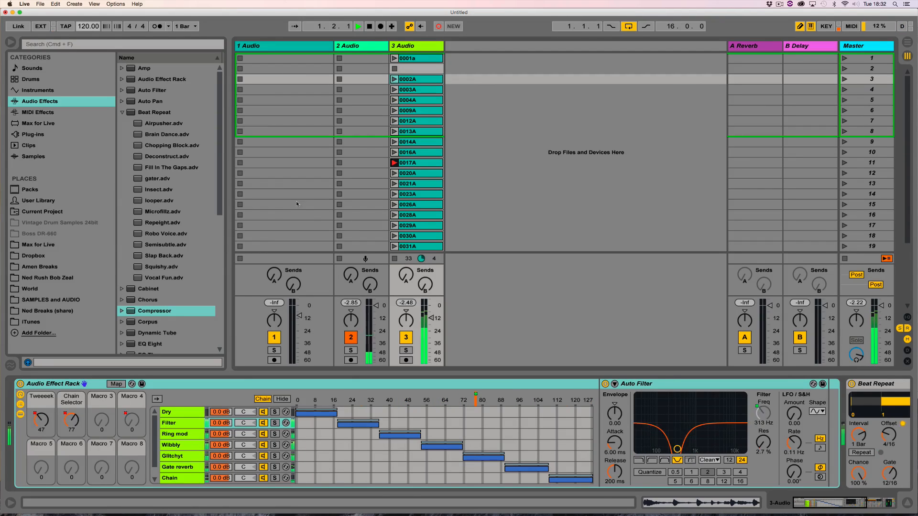
Insert a Gate before the Beat Repeat on track 3 Audio and clear the automation of its threshold
left_click_drag(855, 505, 883, 505)
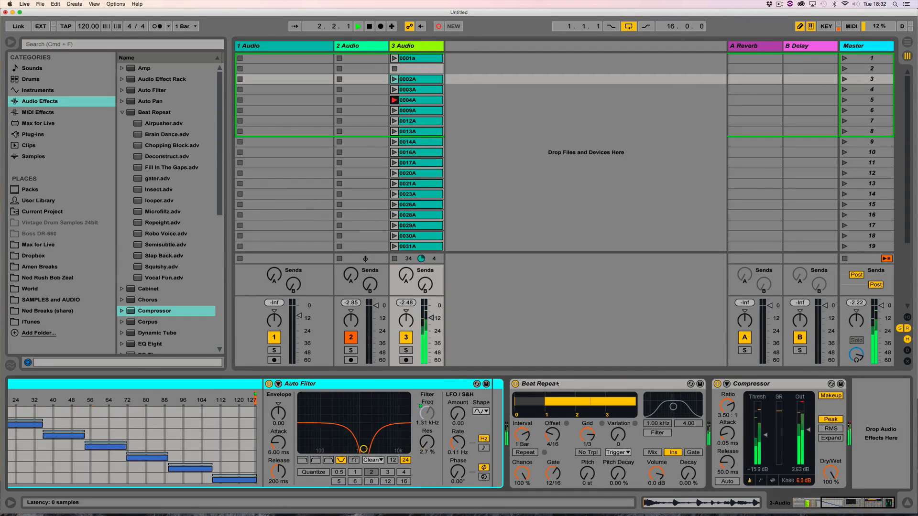
left_click(122, 114)
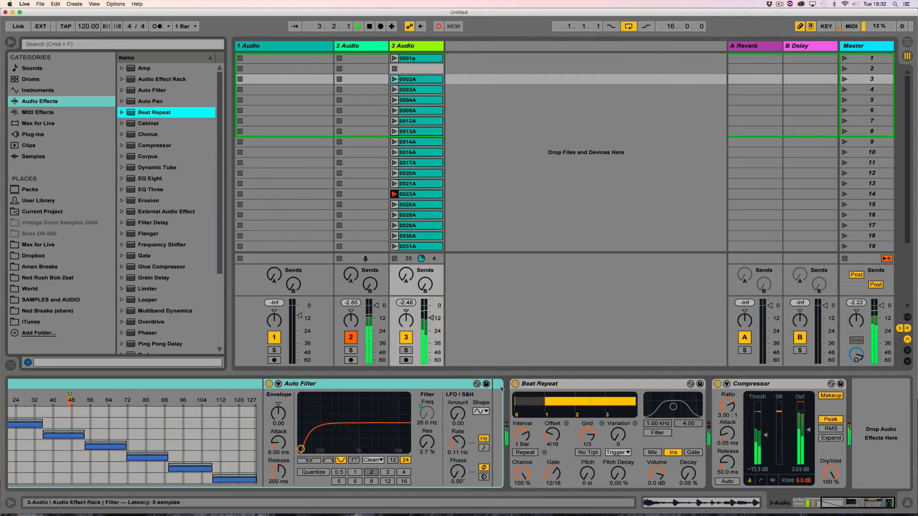
left_click_drag(143, 256, 527, 421)
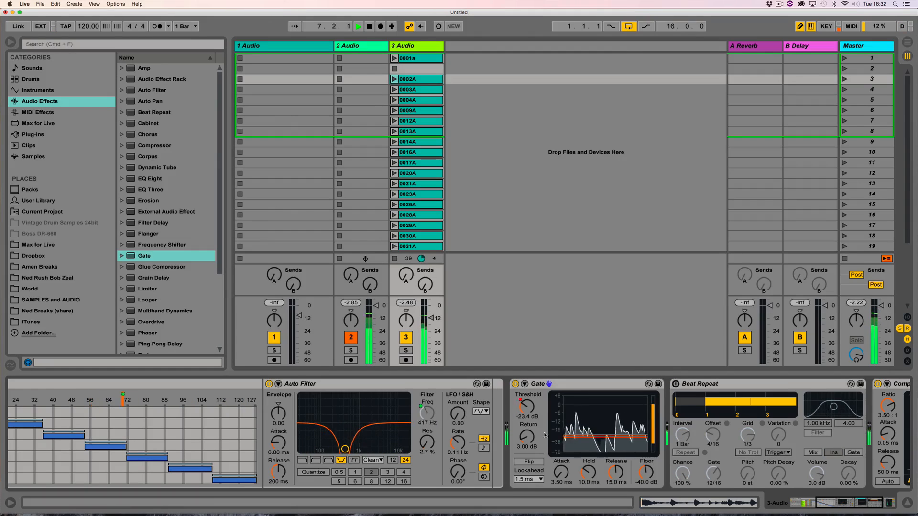
right_click(527, 409)
left_click(547, 440)
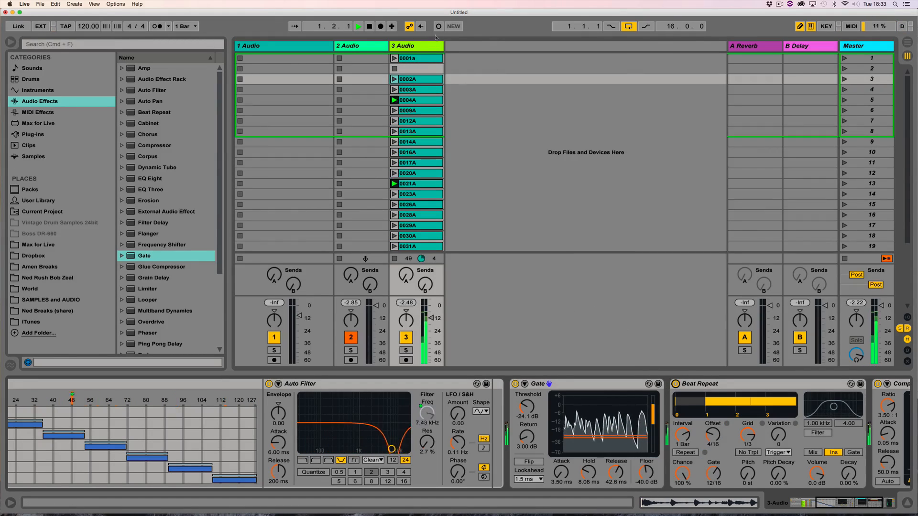
Switch the Beat Repeat on and delete the automation of its on/off switch
left_click(676, 384)
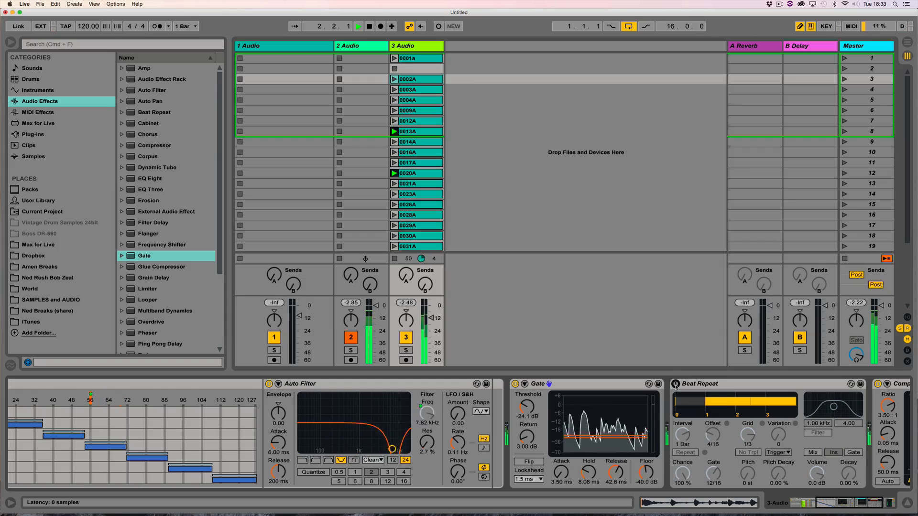
left_click(675, 384)
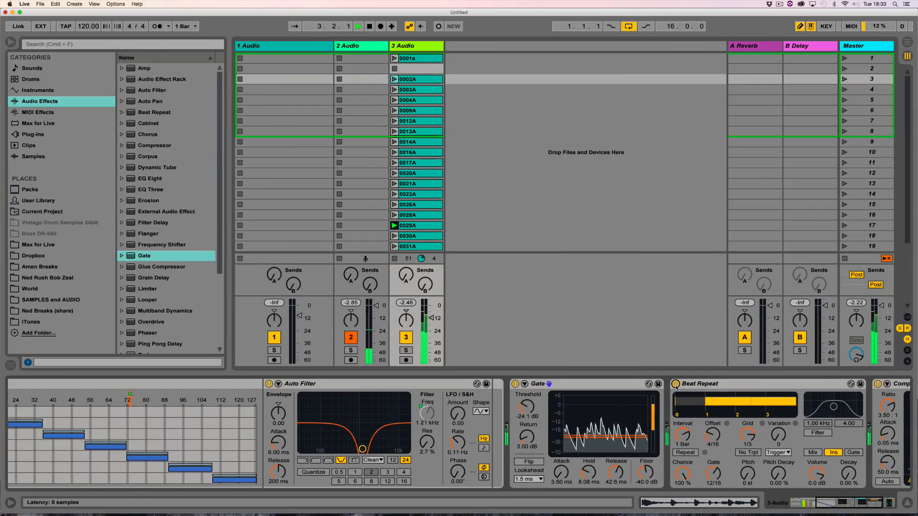
right_click(679, 387)
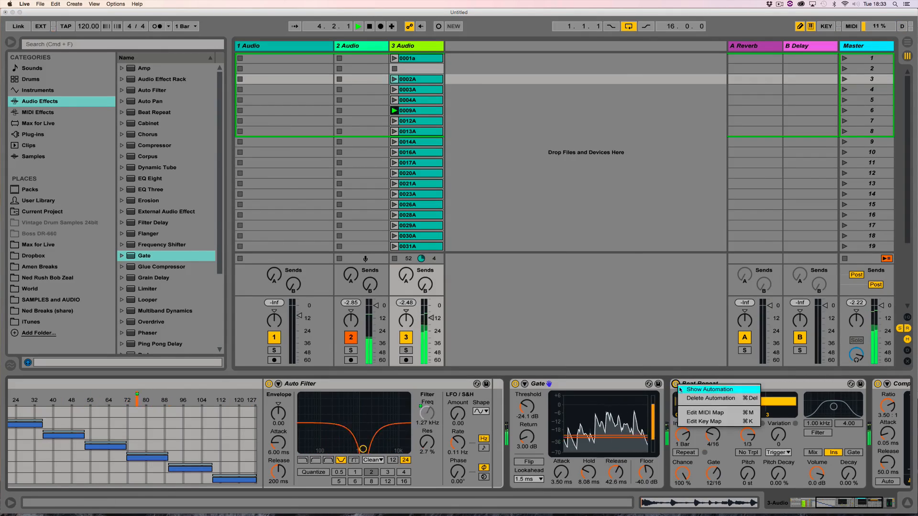
left_click(694, 400)
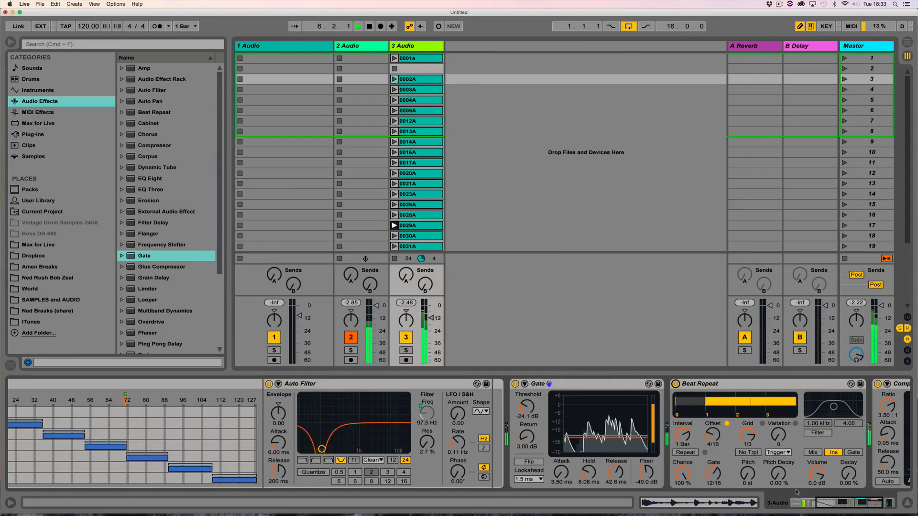
left_click_drag(852, 505, 880, 512)
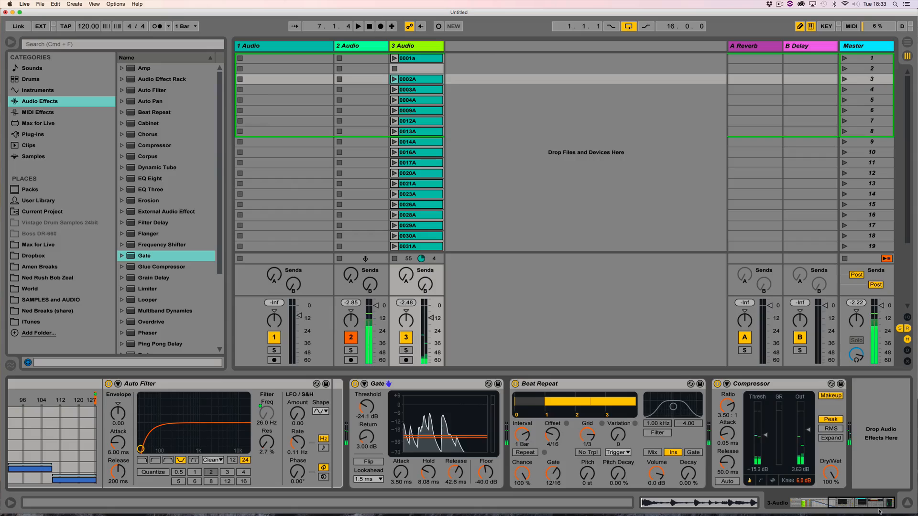
left_click(395, 385)
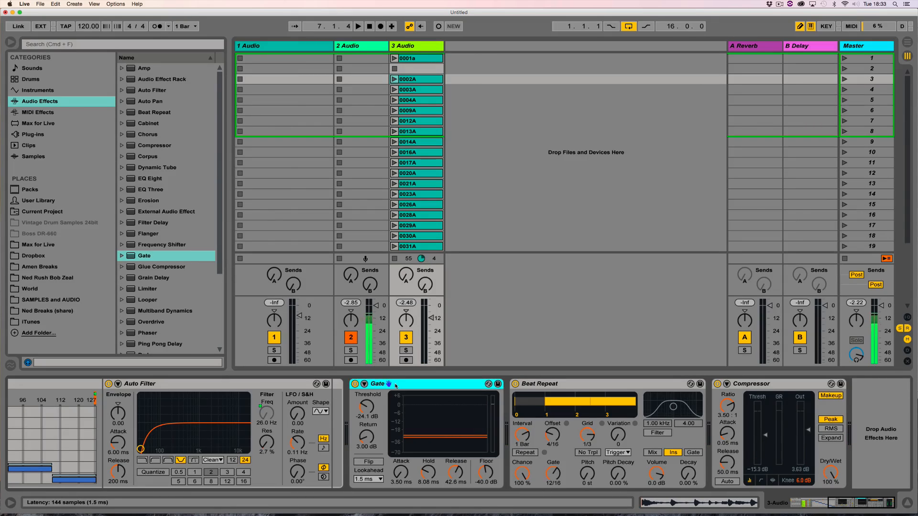
key("Delete")
left_click_drag(842, 506, 770, 514)
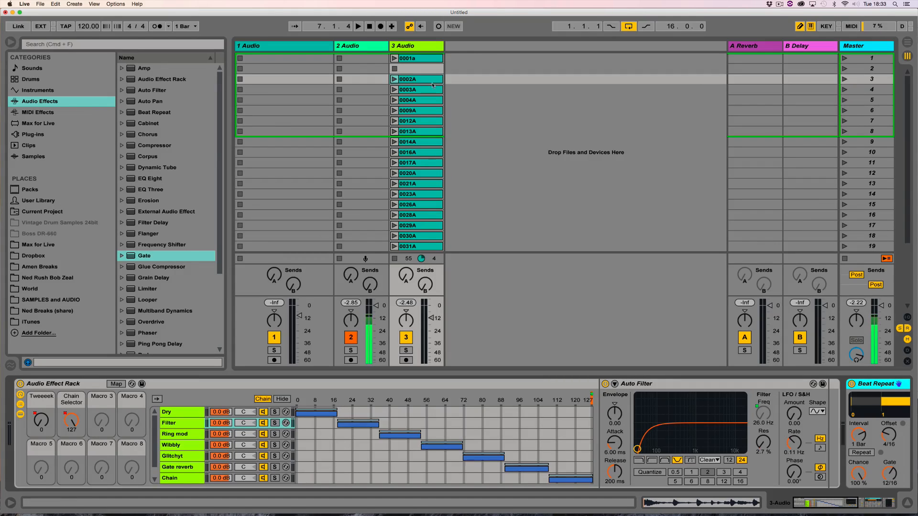
Select the clips from 0002A through 0060A on track 3 Audio and select the Audio Effect Rack
scroll(426, 114, "down", 5)
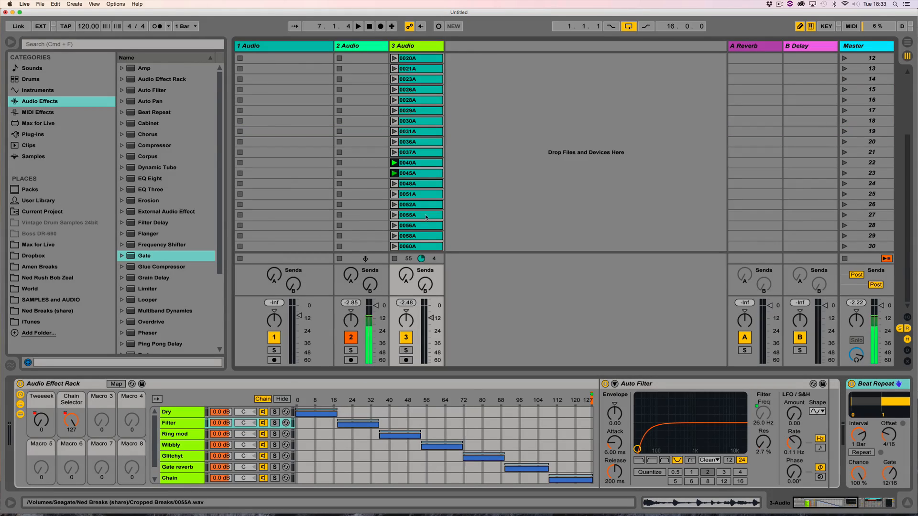
left_click(417, 244)
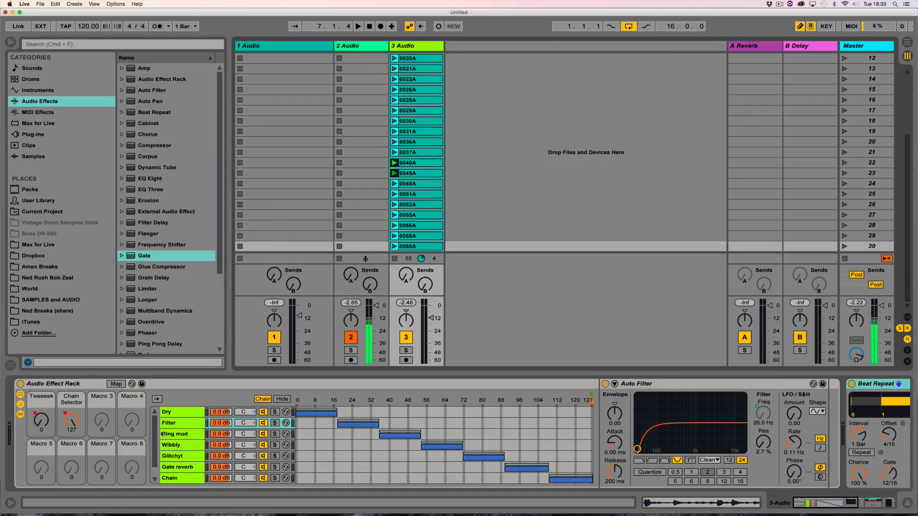
left_click(44, 385)
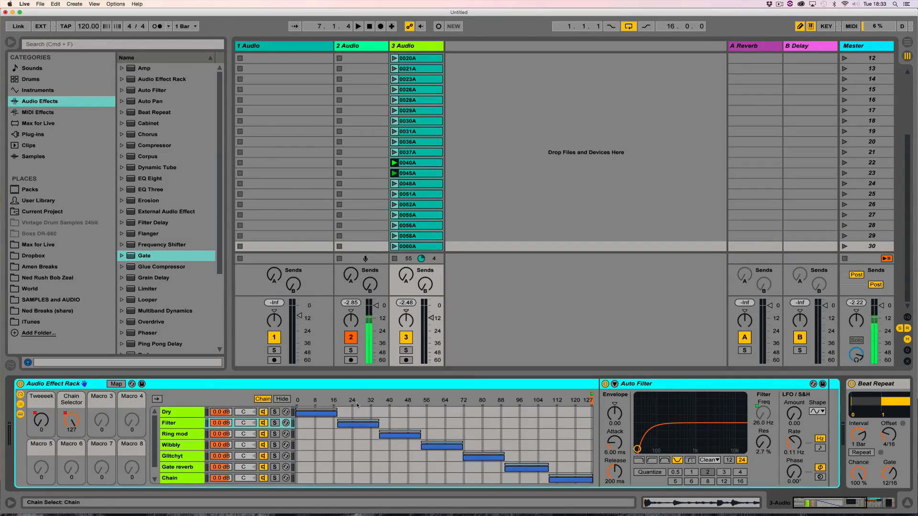
Start playback and raise the song tempo to 162 BPM
key("space")
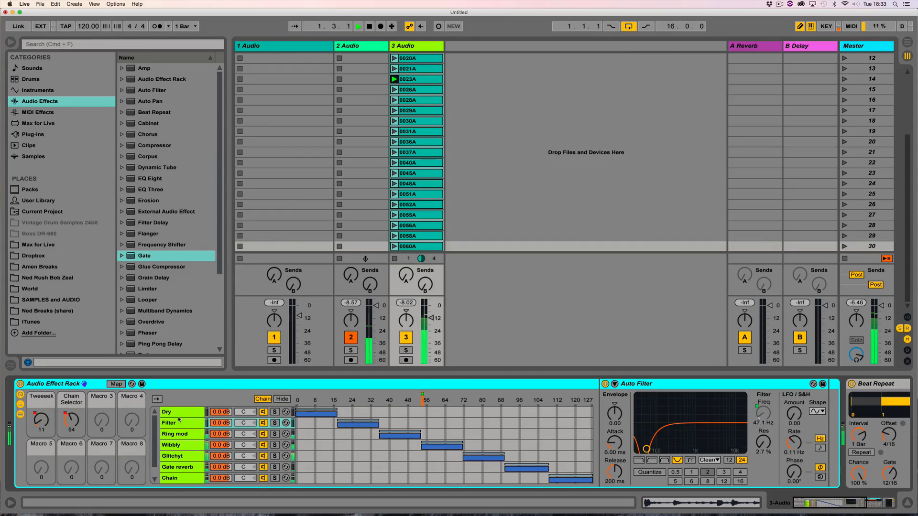
left_click_drag(88, 26, 88, 6)
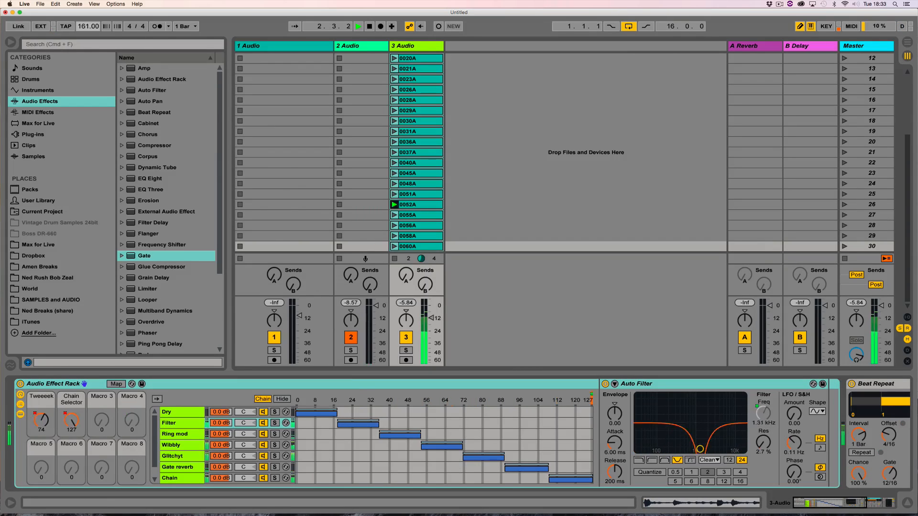
Add an Overdrive between the Audio Effect Rack and the Beat Repeat on track 3 Audio
scroll(622, 435, "right", 5)
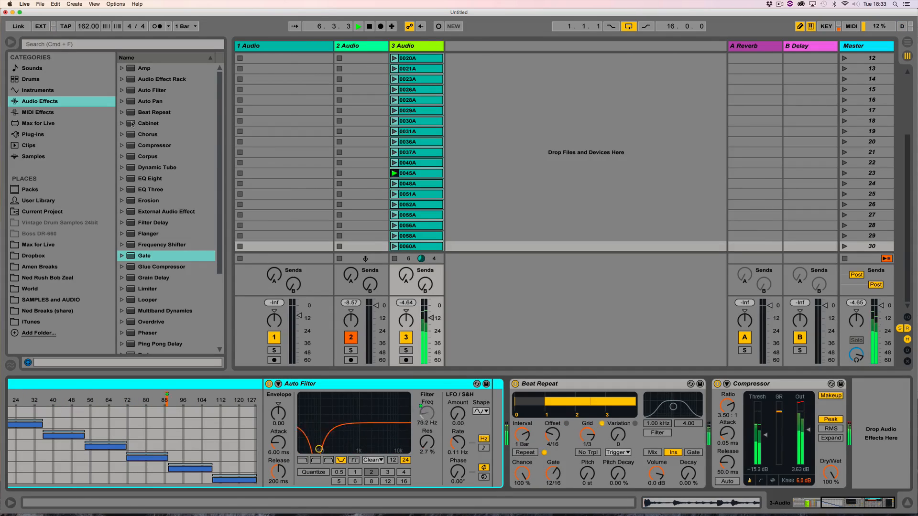
scroll(128, 233, "down", 5)
left_click_drag(151, 215, 544, 405)
Set the Overdrive to 97% drive, 95% dynamics and 83% dry/wet, with its filter at 1.92 kHz and bandwidth 6.17
left_click_drag(529, 458, 528, 438)
mouse_move(550, 471)
left_mouse_down()
mouse_move(550, 457)
mouse_move(544, 481)
left_mouse_up()
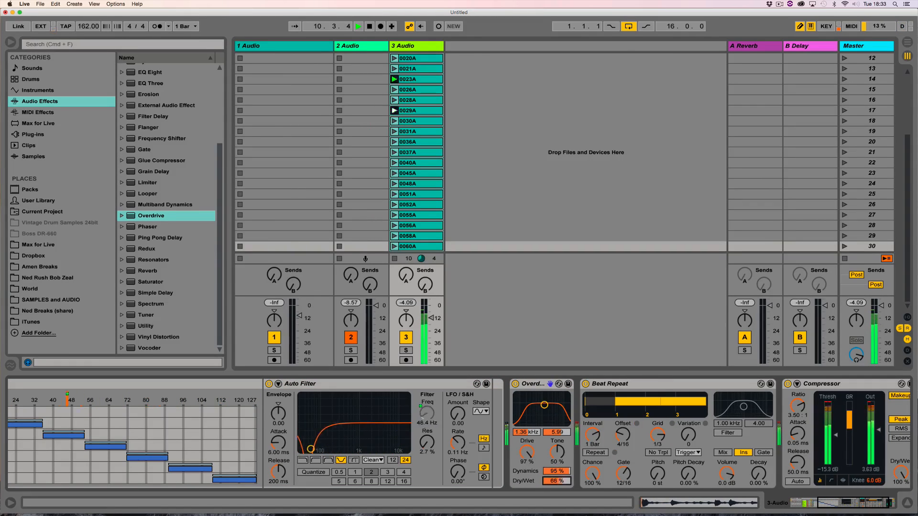
left_click_drag(544, 405, 536, 410)
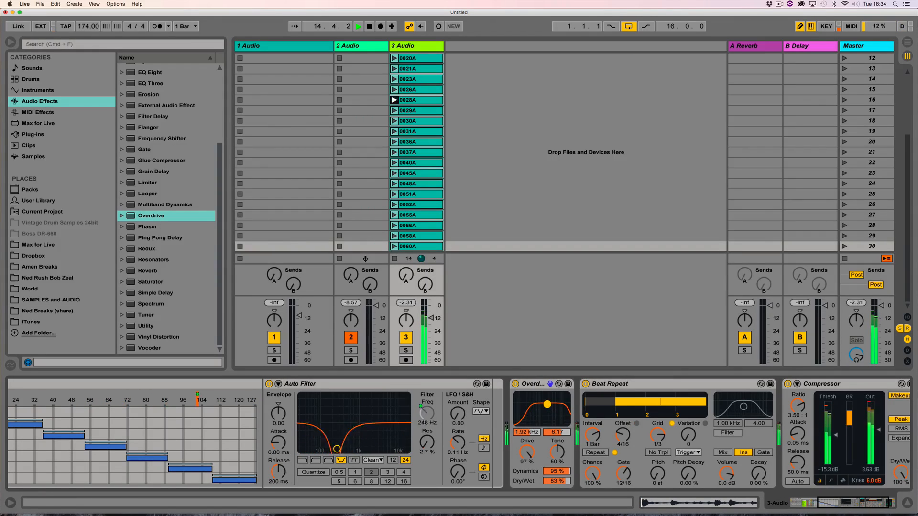
left_click(802, 505)
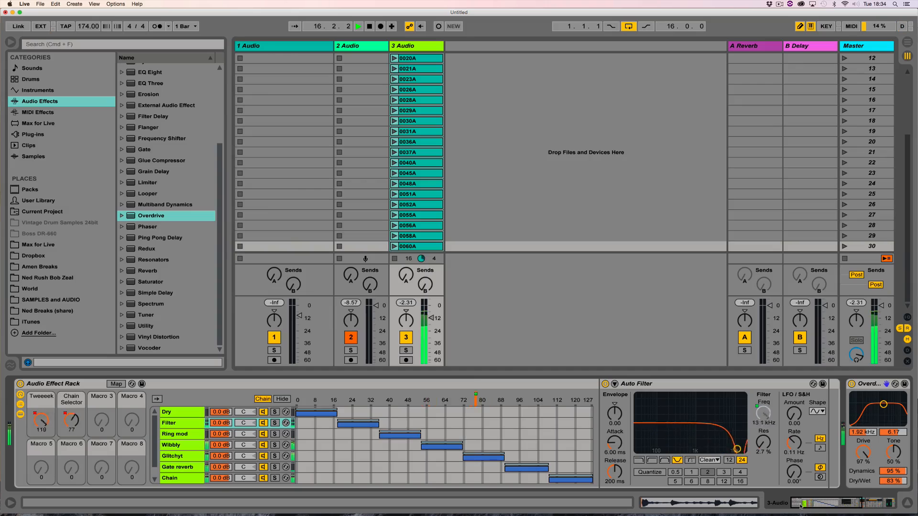